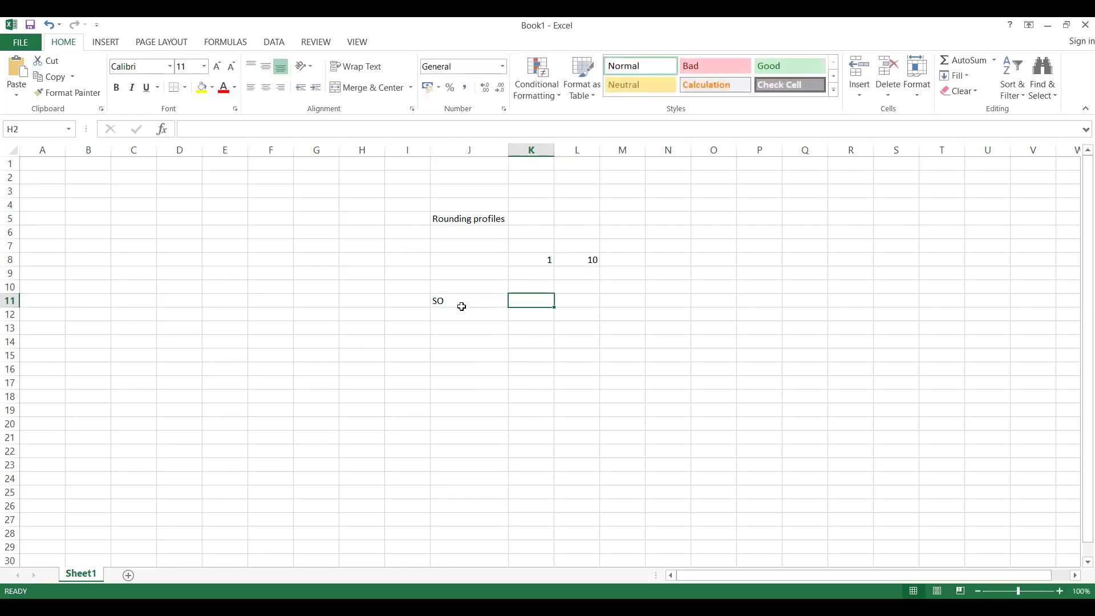
# - Fill the SO rows K11:L13 with the pairs 4 and 10, 6 and 10, and 1 and 10
pyautogui.write('4')
pyautogui.click(502, 342)
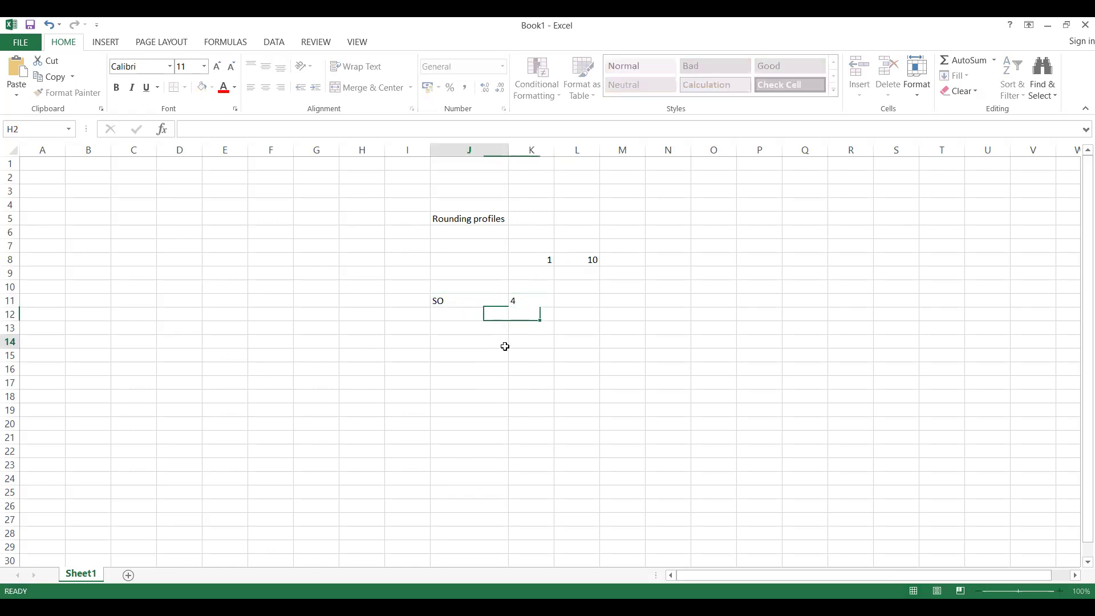
pyautogui.click(594, 303)
pyautogui.write('10')
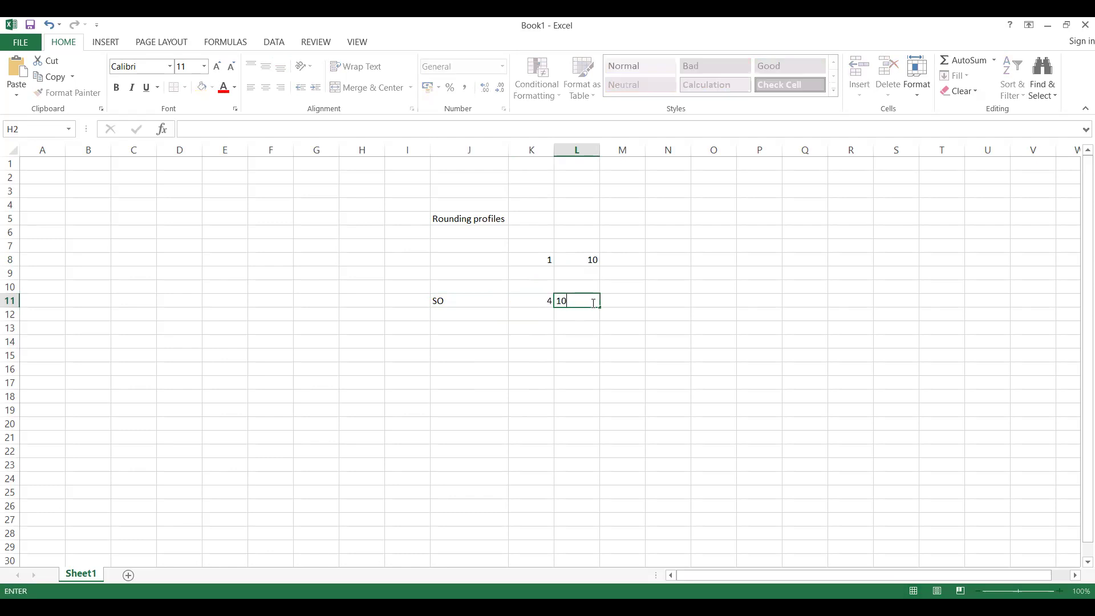
pyautogui.click(522, 316)
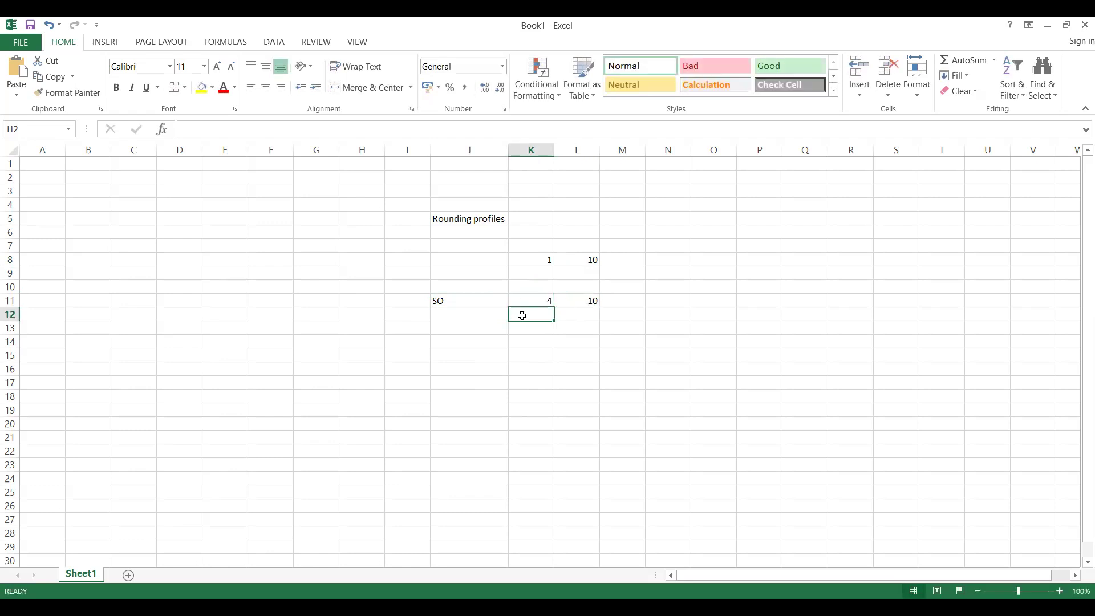
pyautogui.write('6')
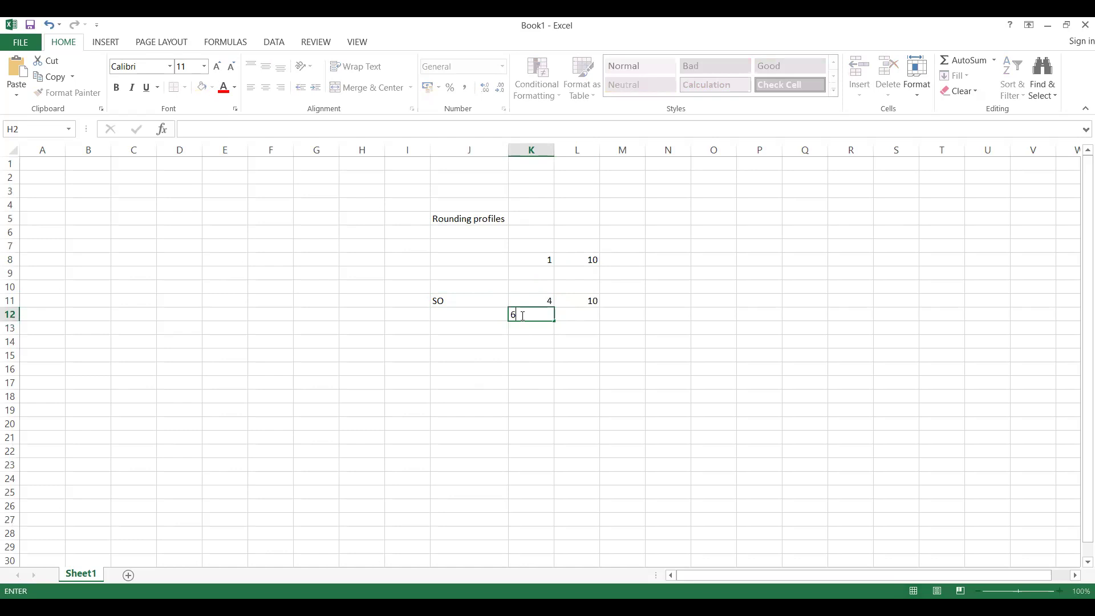
pyautogui.click(596, 316)
pyautogui.write('100')
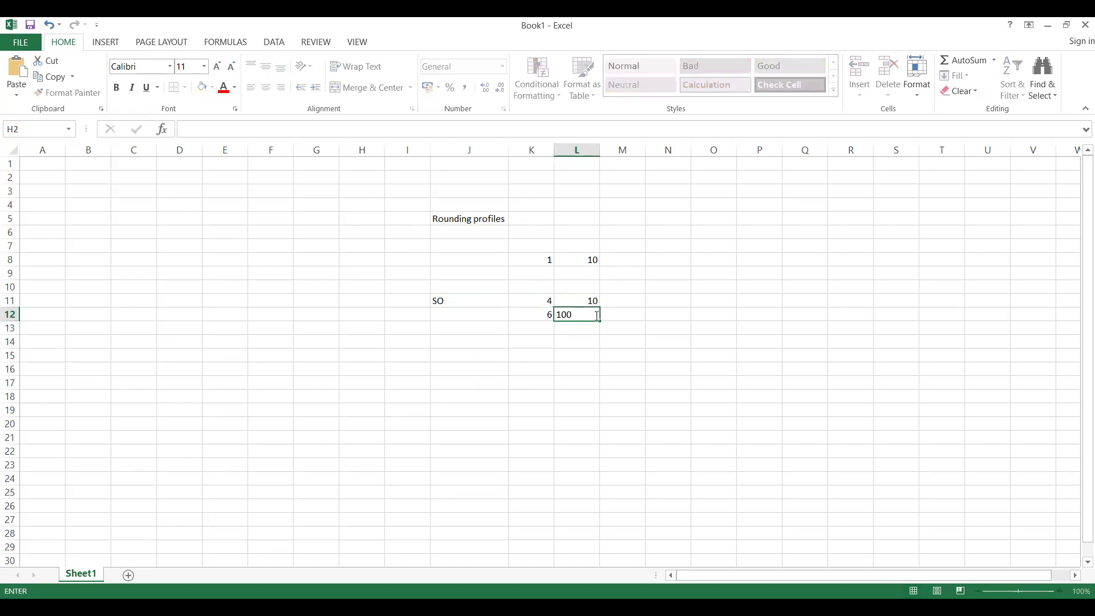
pyautogui.click(531, 328)
pyautogui.write('1')
pyautogui.press('Tab')
pyautogui.write('10')
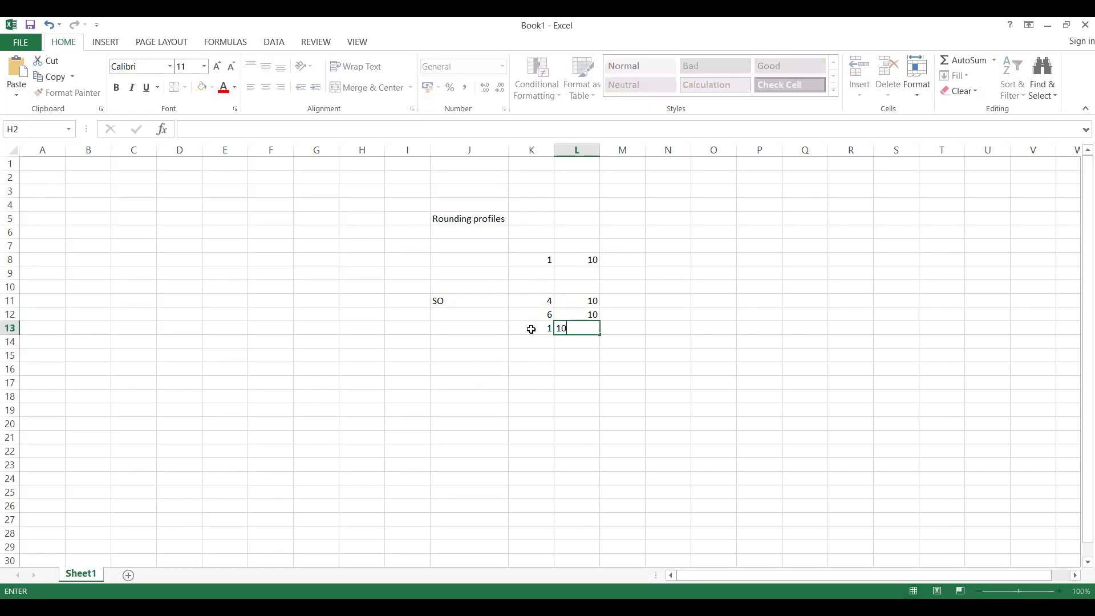
pyautogui.click(442, 421)
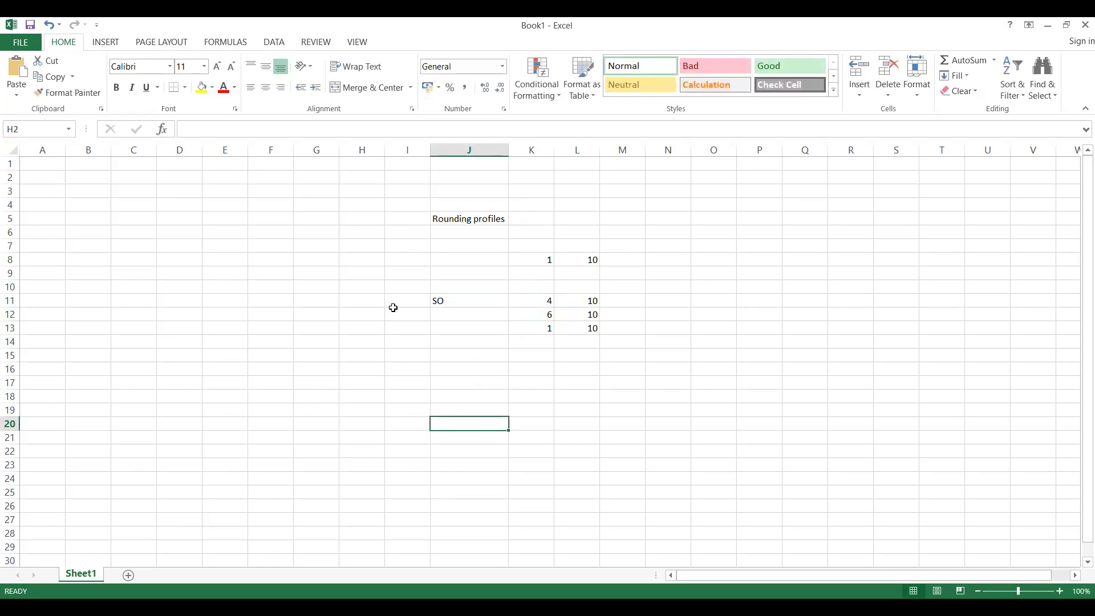
# - Enter the label MATERIAL MASTER RECORD in cell O4 and fit column O to its text
pyautogui.click(722, 209)
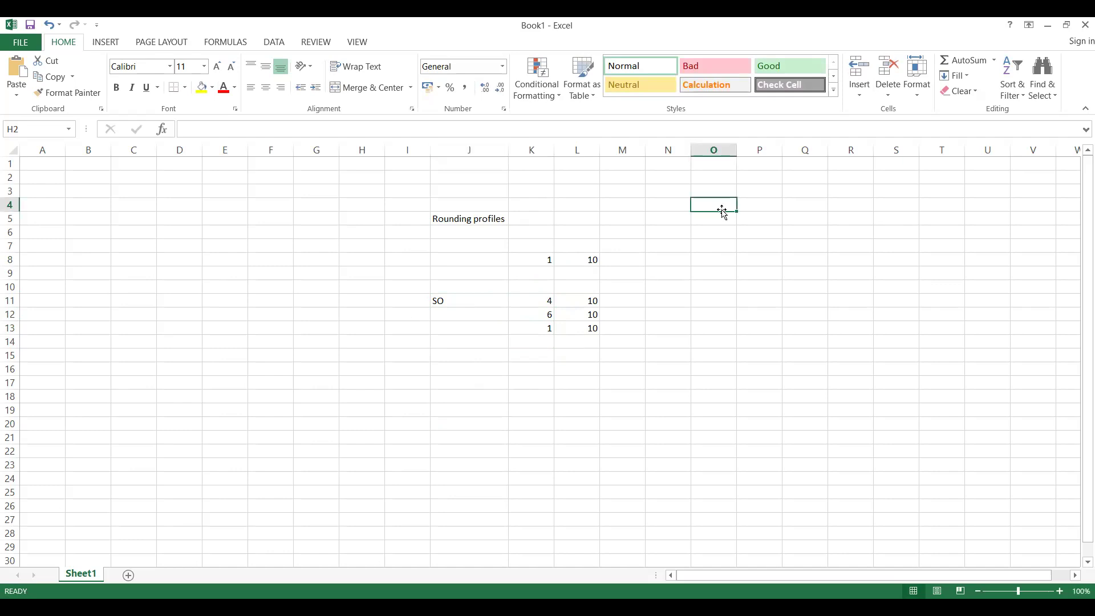
pyautogui.write('MA')
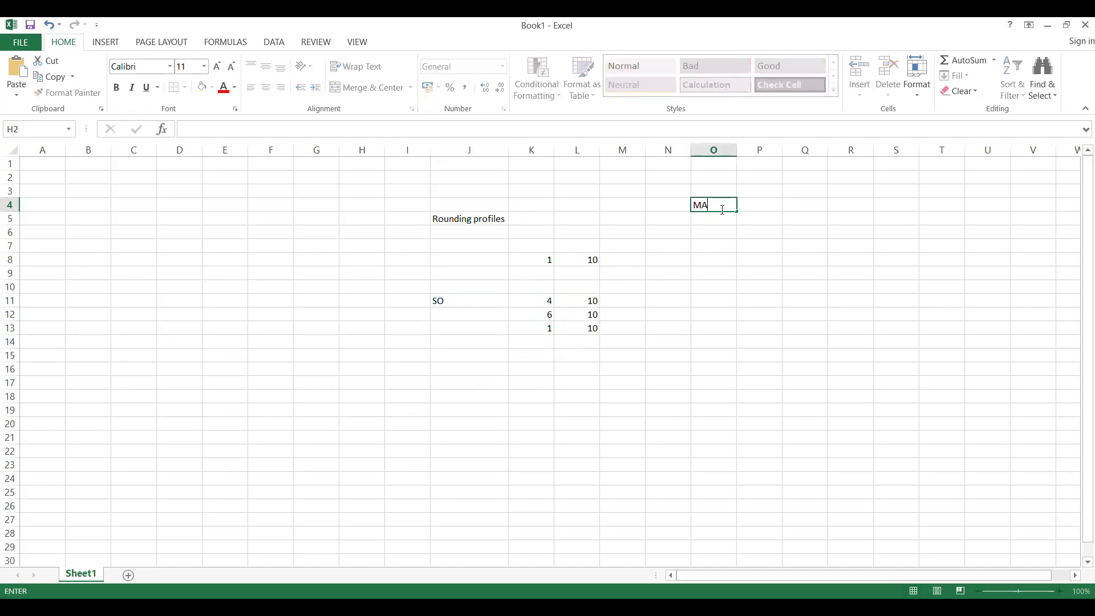
pyautogui.press('BackSpace')
pyautogui.write('ATERIAL MASTER RECORD')
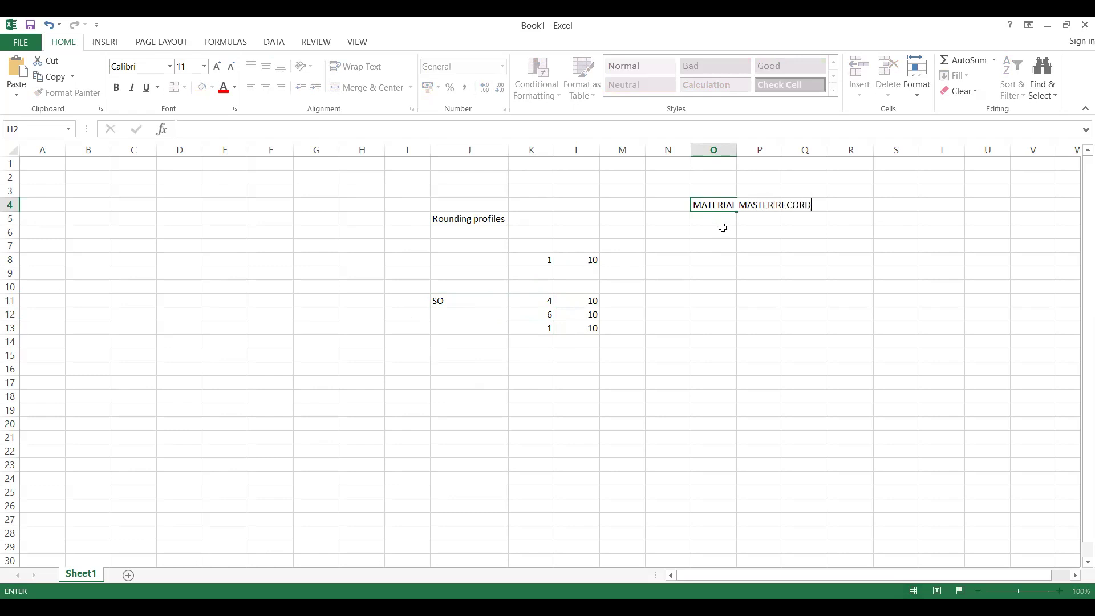
pyautogui.press('Return')
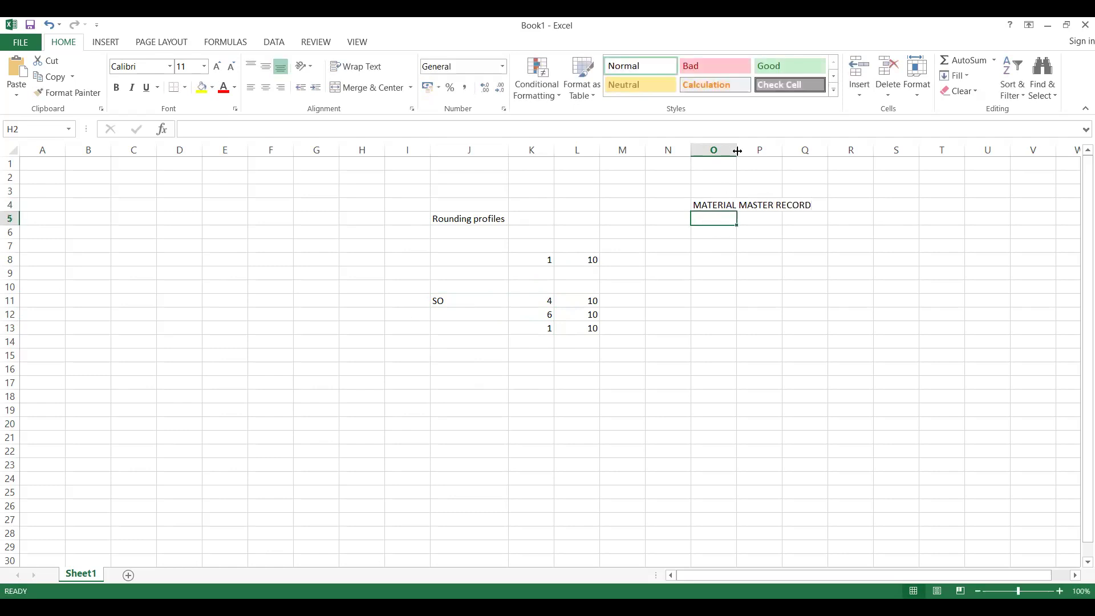
pyautogui.doubleClick(737, 150)
# - Enter CMIR in cell O5 below the material master record label
pyautogui.write('CM')
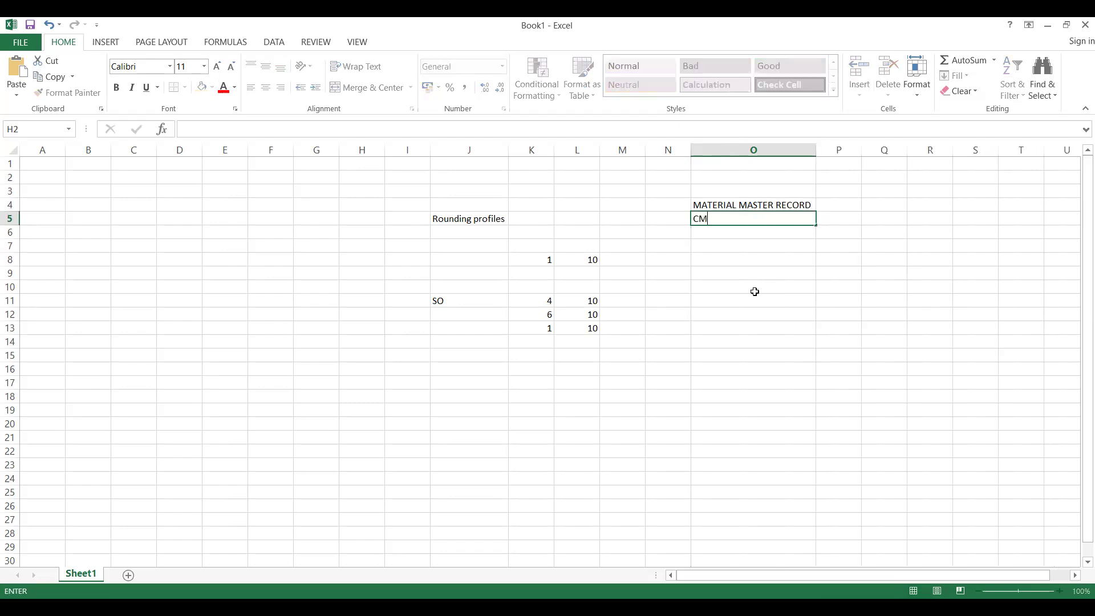
pyautogui.write('IR')
pyautogui.click(687, 290)
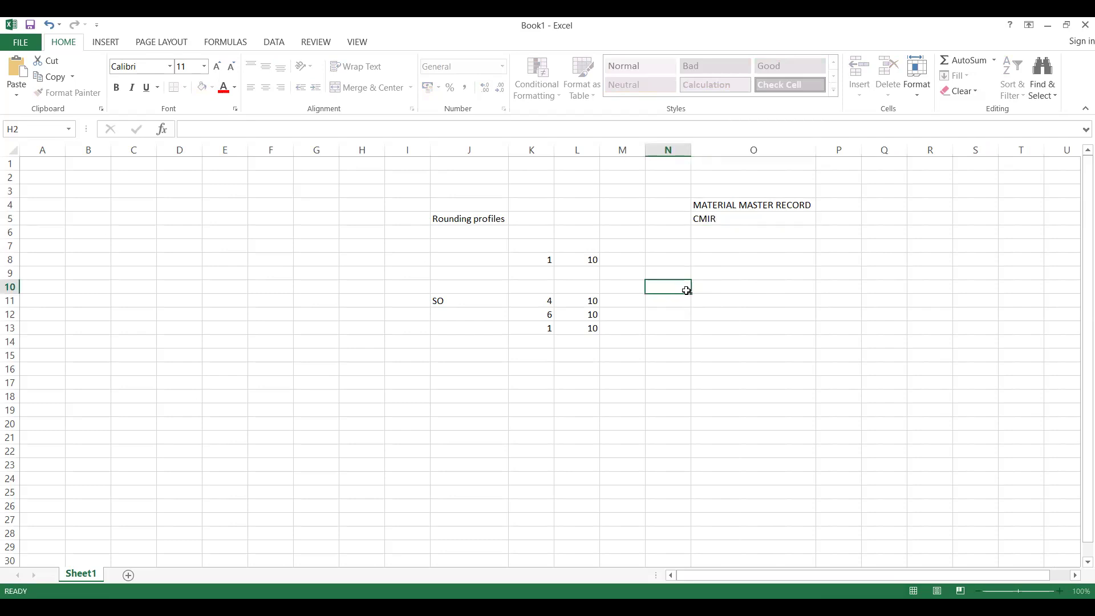
pyautogui.click(716, 217)
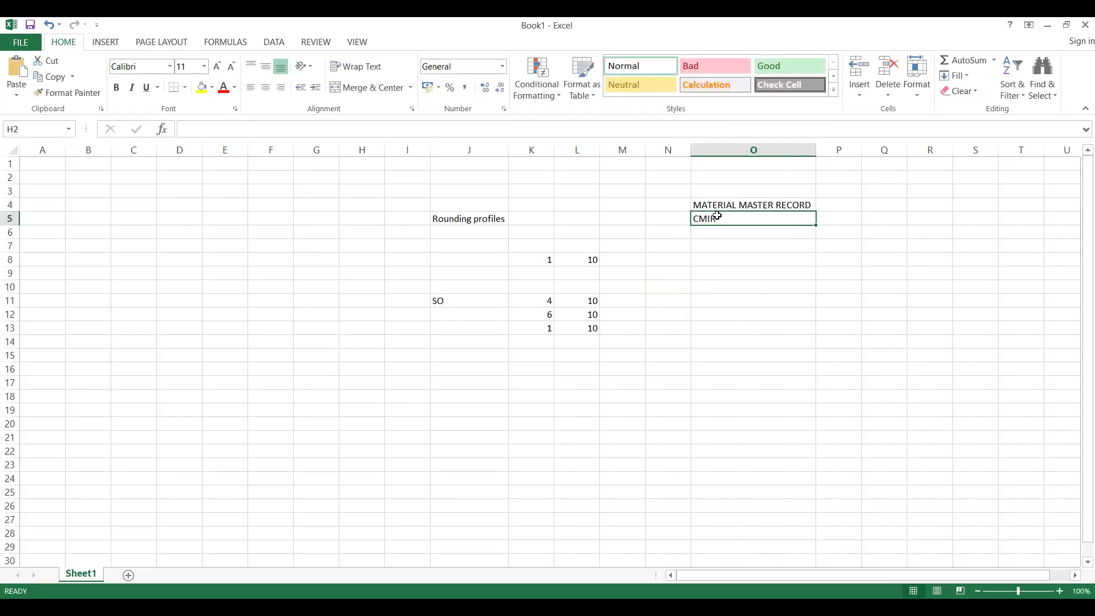
pyautogui.click(477, 218)
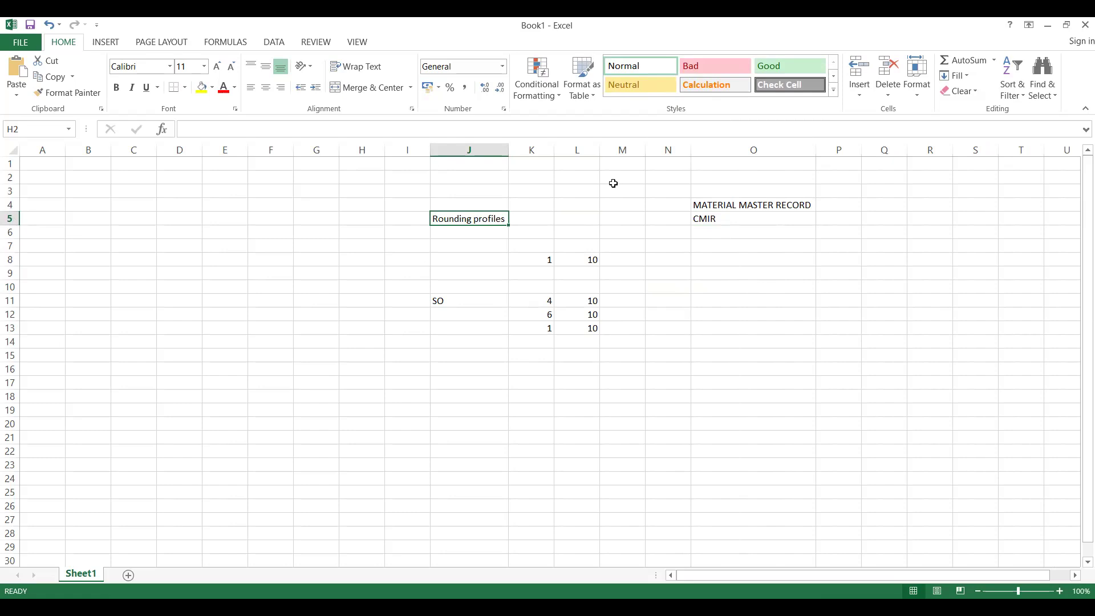
# - Switch to SAP and start a sales order with transaction VA01, order type DOR1, organization DRAM, channel DI and division DD
pyautogui.hotkey('alt', 'Tab')
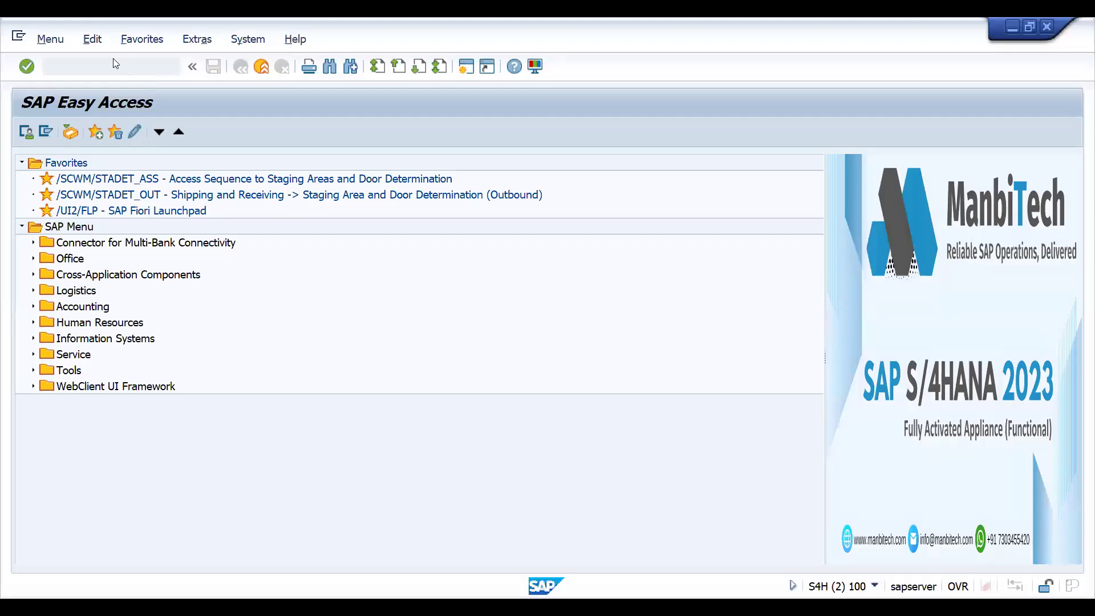
pyautogui.write('/NVA01')
pyautogui.press('Return')
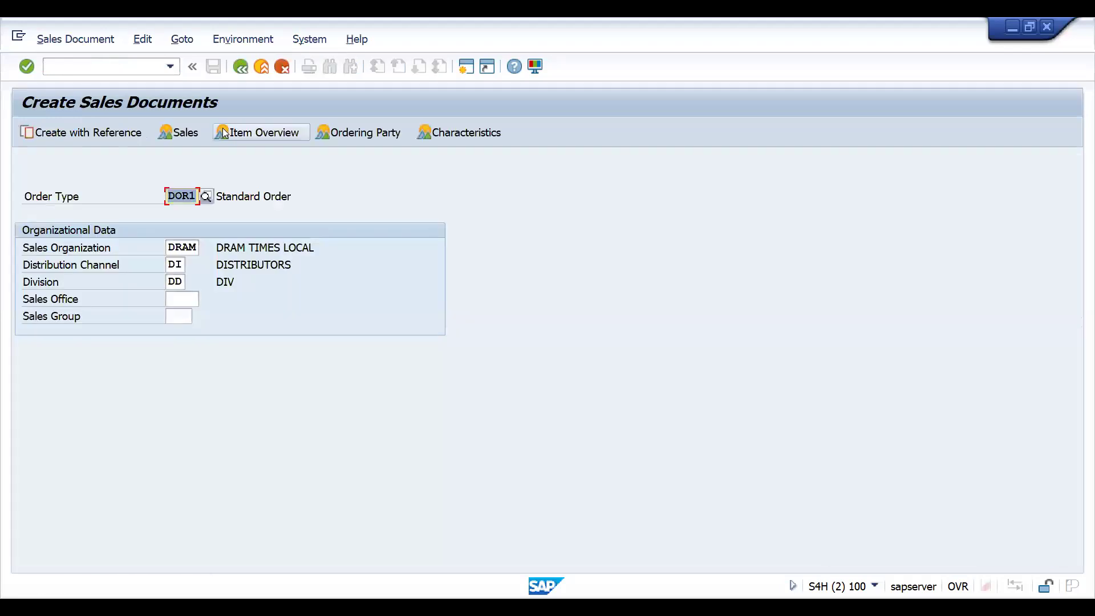
pyautogui.press('Return')
# - Enter the sold-to party's customer number and the customer reference dwedwesq in the order header
pyautogui.press('space')
pyautogui.press('Down')
pyautogui.press('Return')
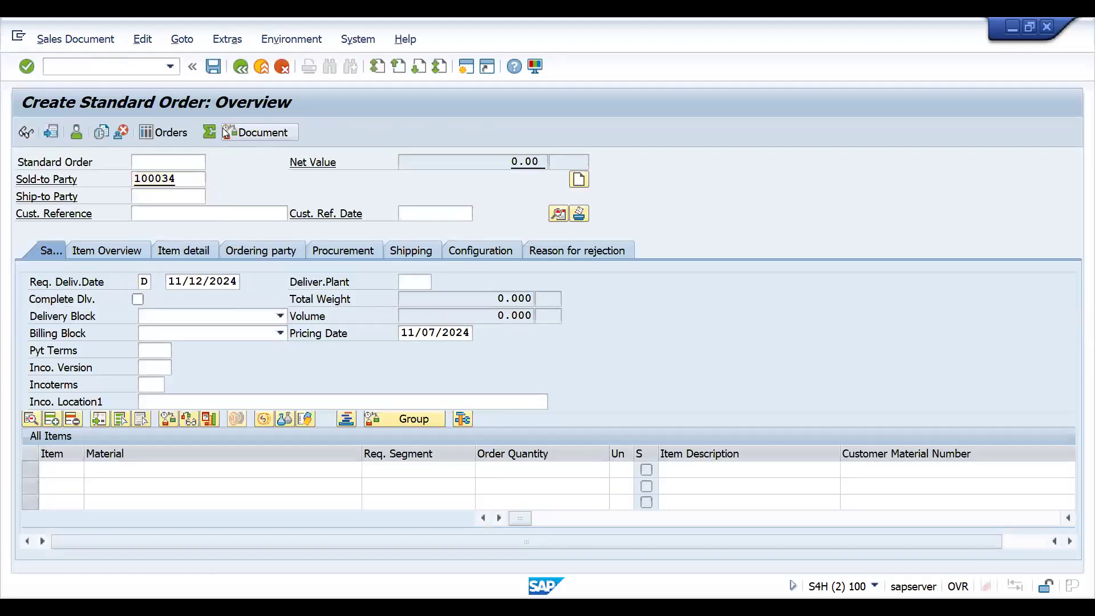
pyautogui.press('space')
pyautogui.press('Down')
pyautogui.press('Return')
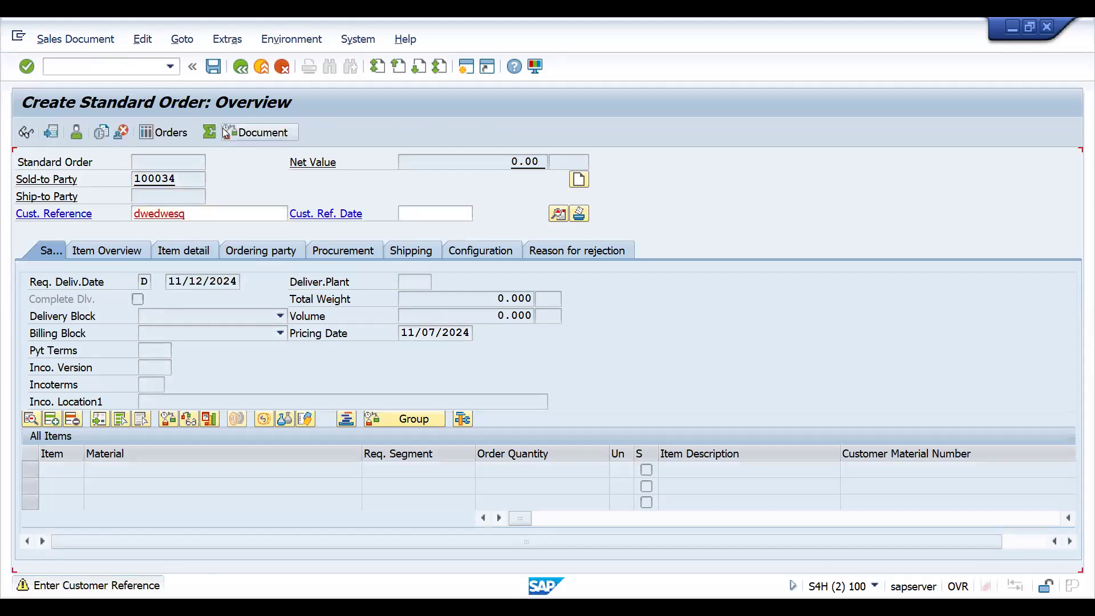
# - Add an order item for material 25886 with an order quantity of 5
pyautogui.press('space')
pyautogui.press('Down')
pyautogui.press('Return')
pyautogui.press('Tab')
pyautogui.press('Tab')
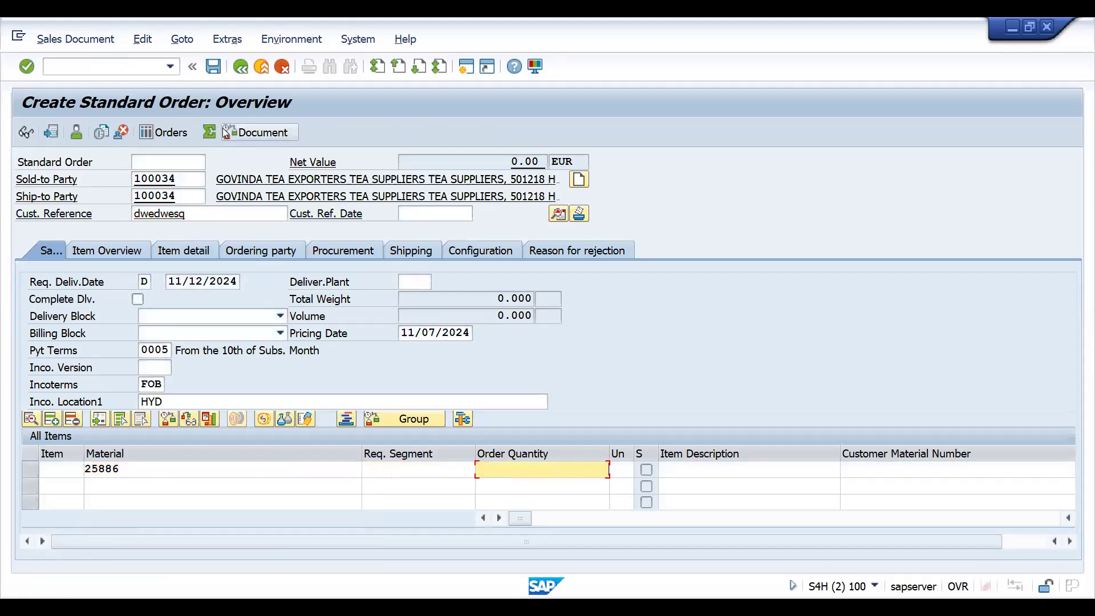
pyautogui.write('5')
pyautogui.press('Return')
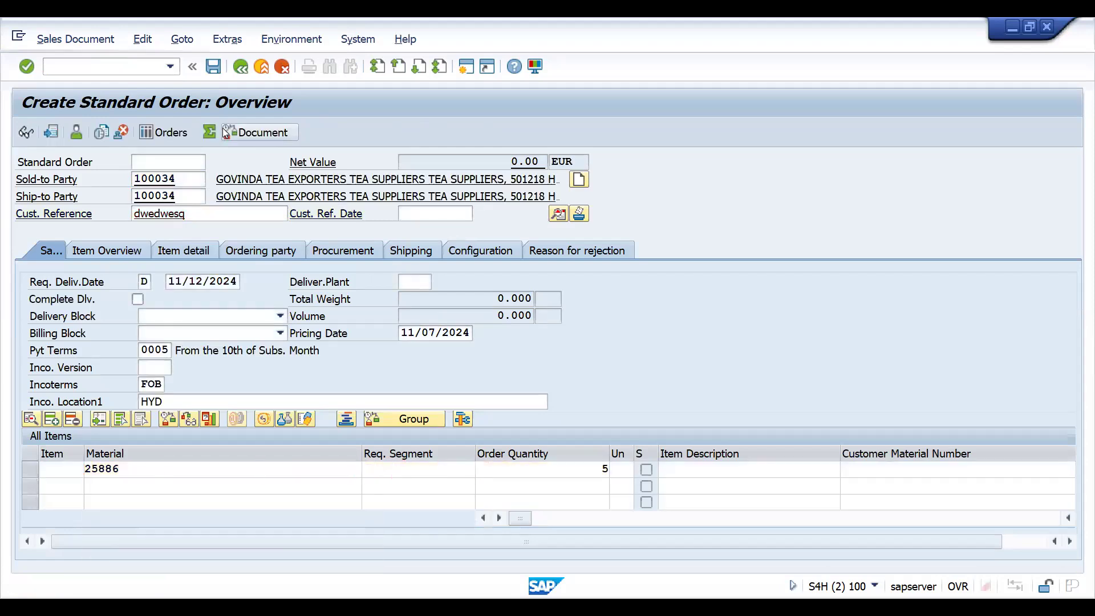
pyautogui.press('Return')
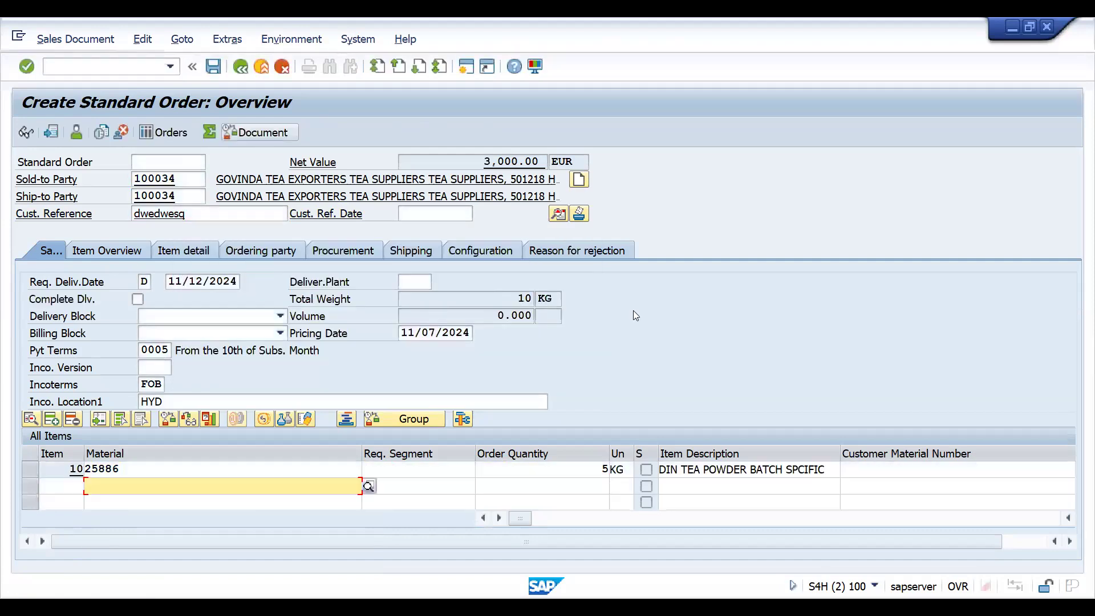
# - Test the order quantity of material 25886 with 6 KG and with 7 KG
pyautogui.click(592, 468)
pyautogui.press('BackSpace')
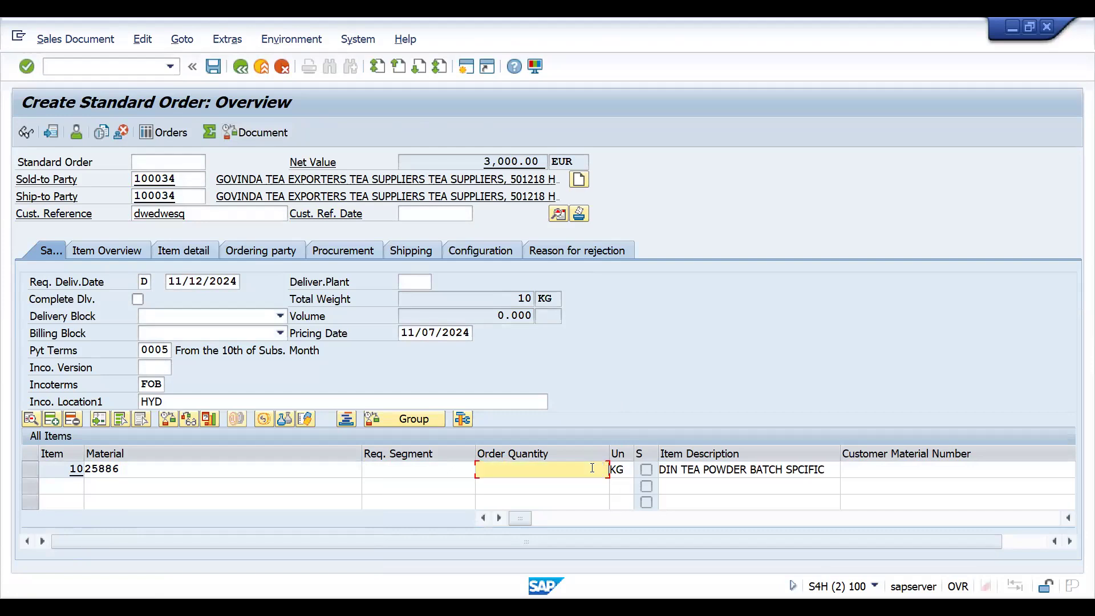
pyautogui.write('6')
pyautogui.press('Return')
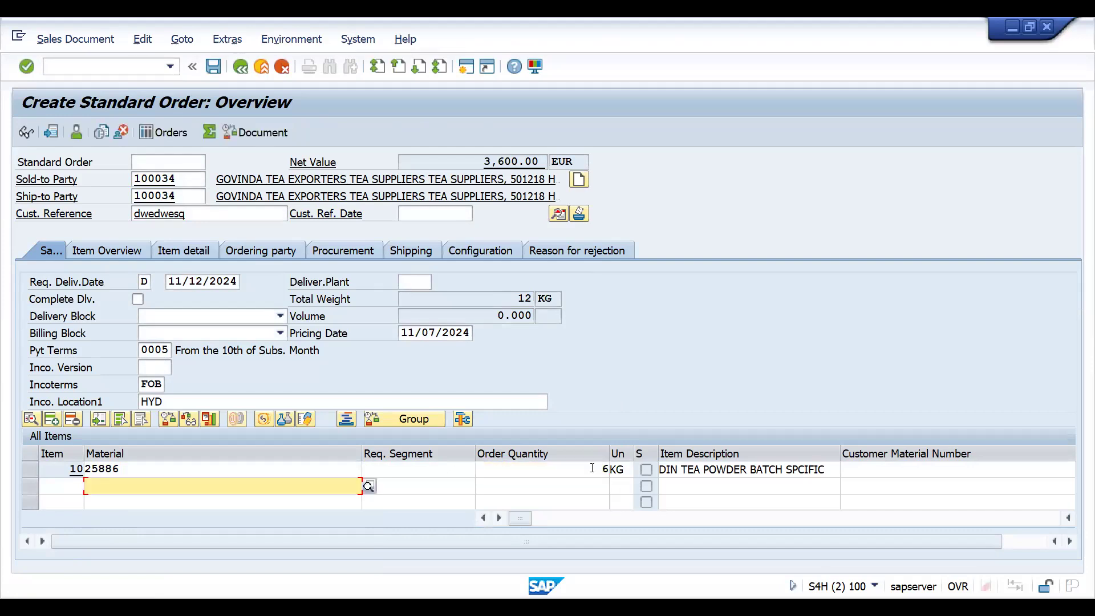
pyautogui.click(592, 468)
pyautogui.press('BackSpace')
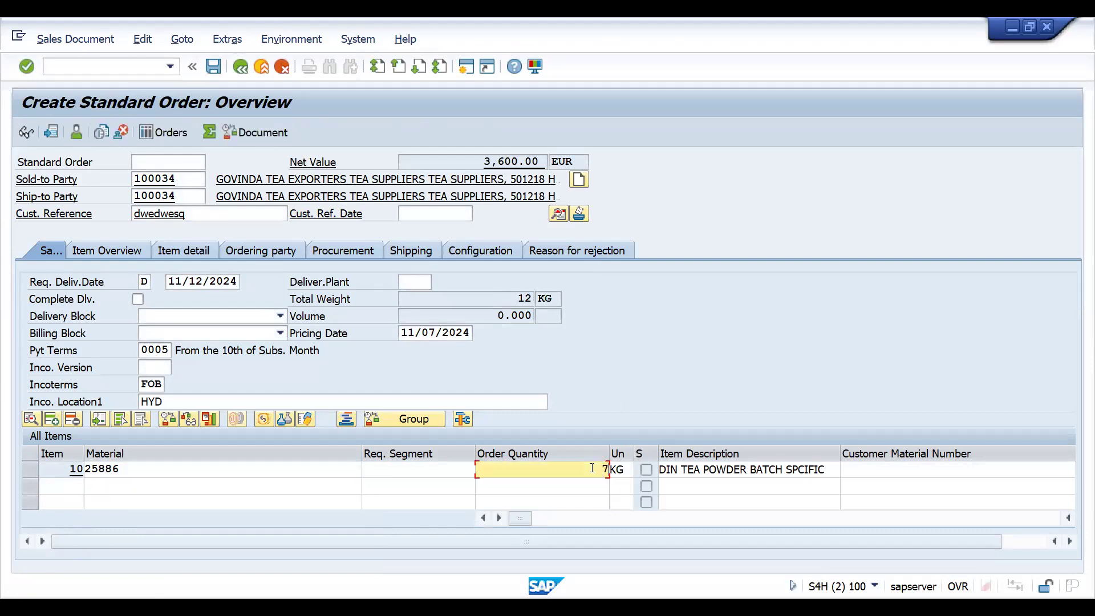
pyautogui.write('7')
pyautogui.press('Return')
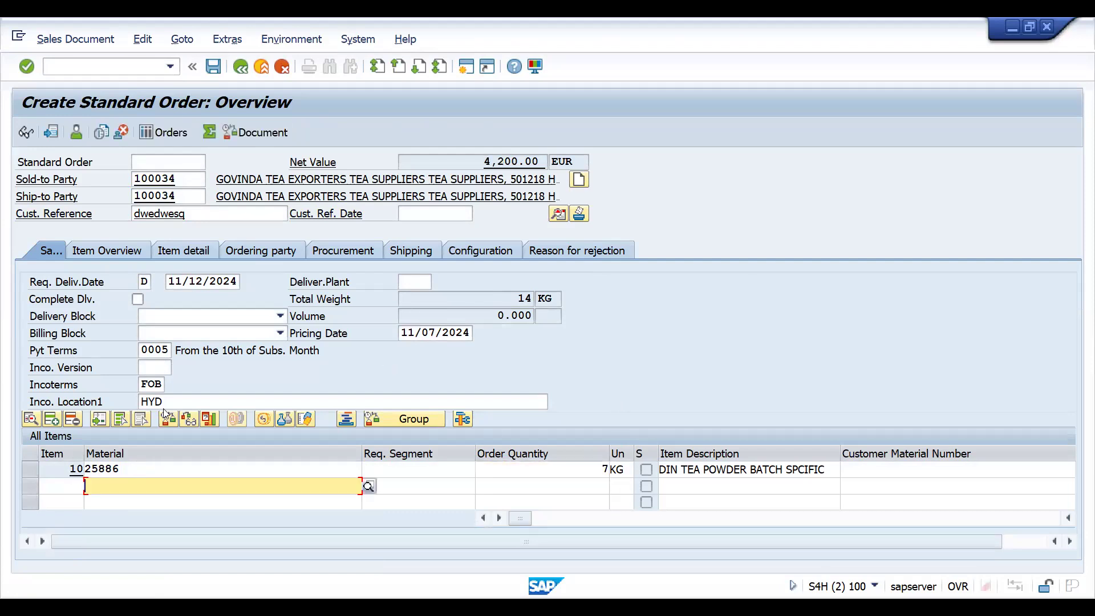
# - Open the item data of material 25886 to check its shipping details
pyautogui.doubleClick(513, 469)
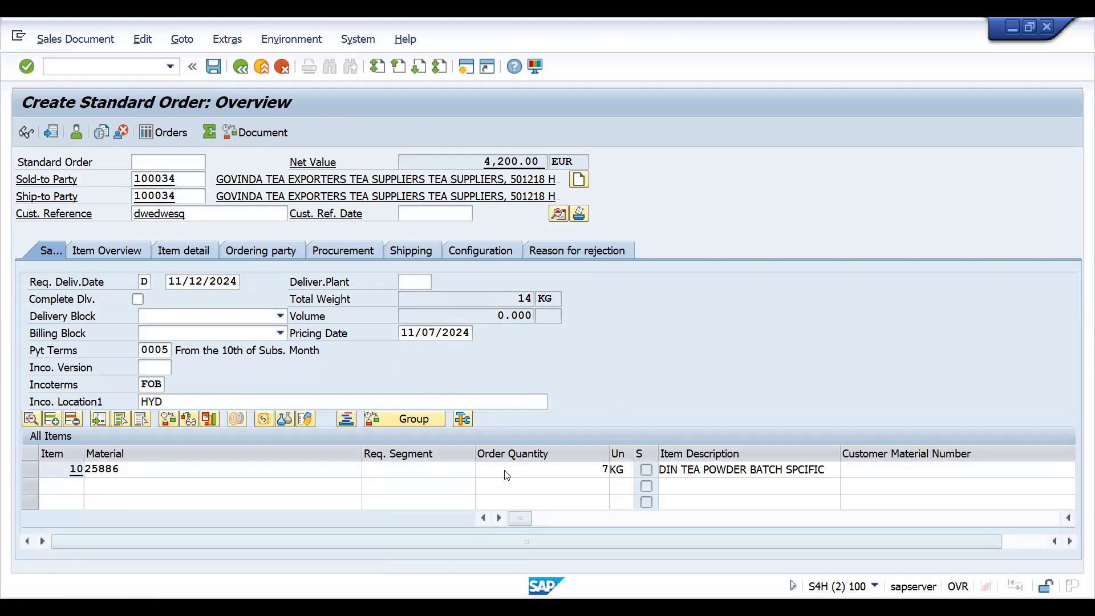
pyautogui.click(143, 236)
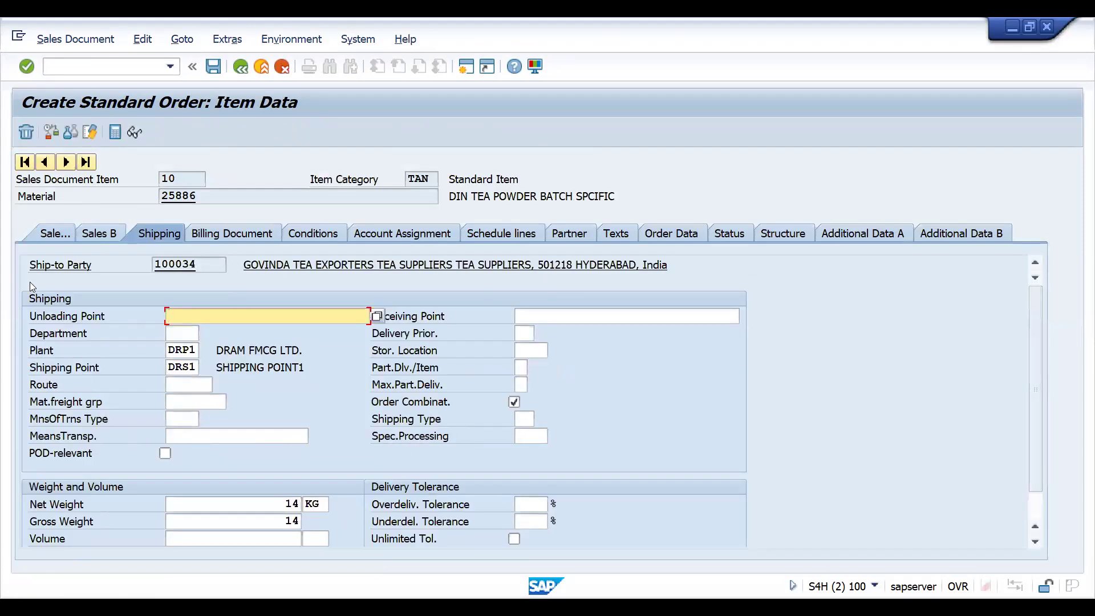
# - Leave the order for the SPRO transaction and open the SAP Reference IMG
pyautogui.click(78, 64)
pyautogui.write('/NSPRO')
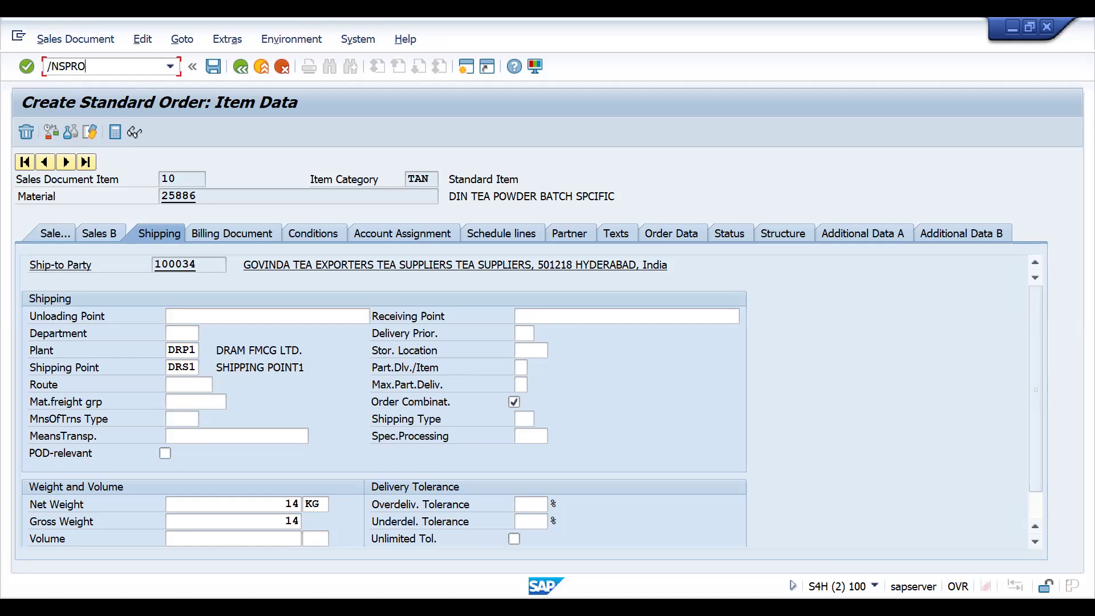
pyautogui.press('Return')
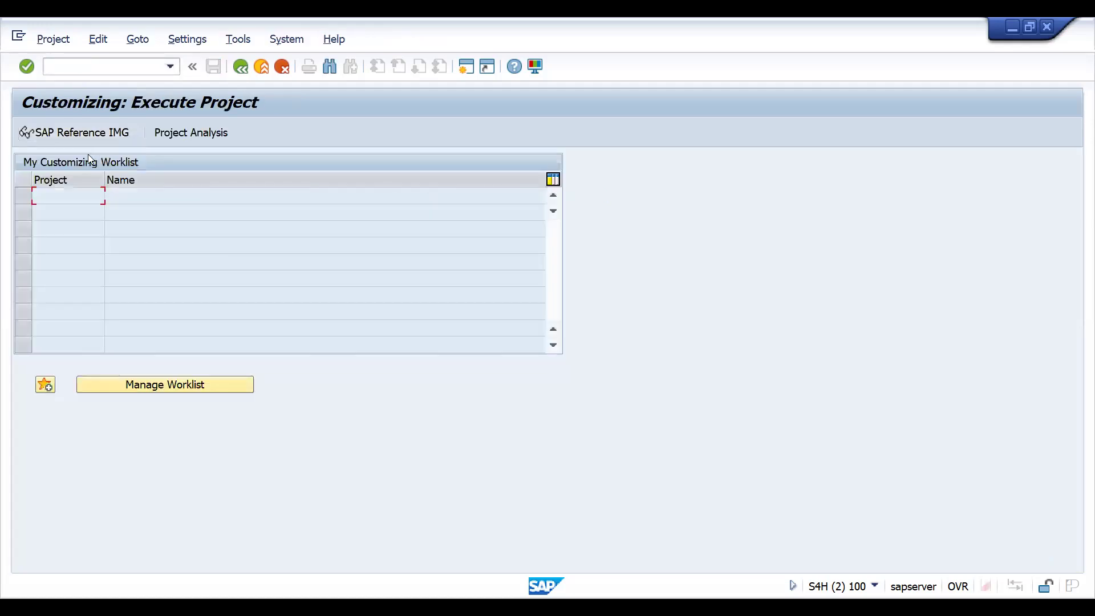
pyautogui.press('F5')
# - Expand Materials Management in the IMG structure and the Purchasing node inside it
pyautogui.click(150, 354)
pyautogui.press('Down')
pyautogui.press('Down')
pyautogui.press('Down')
pyautogui.press('Down')
pyautogui.press('Down')
pyautogui.press('Down')
pyautogui.press('Down')
pyautogui.press('Down')
pyautogui.press('Down')
pyautogui.press('Down')
pyautogui.press('Down')
pyautogui.press('Down')
pyautogui.press('Down')
pyautogui.press('Down')
pyautogui.press('Down')
pyautogui.press('Down')
pyautogui.press('Down')
pyautogui.press('Down')
pyautogui.press('Down')
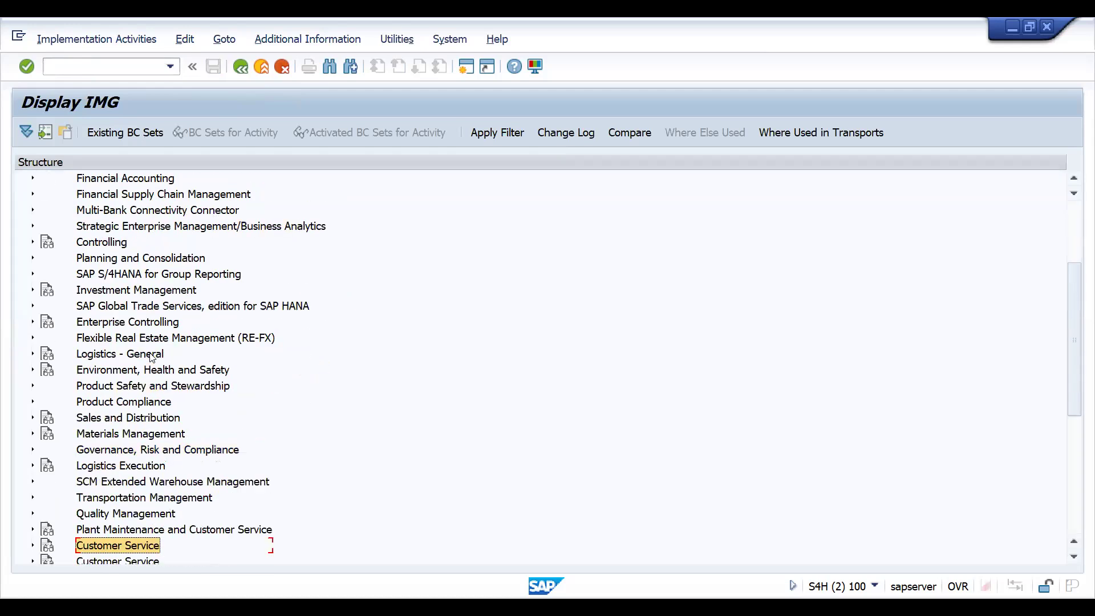
pyautogui.press('Up')
pyautogui.press('Up')
pyautogui.press('Up')
pyautogui.press('Up')
pyautogui.press('Up')
pyautogui.press('Up')
pyautogui.press('Up')
pyautogui.press('Up')
pyautogui.press('Down')
pyautogui.press('Down')
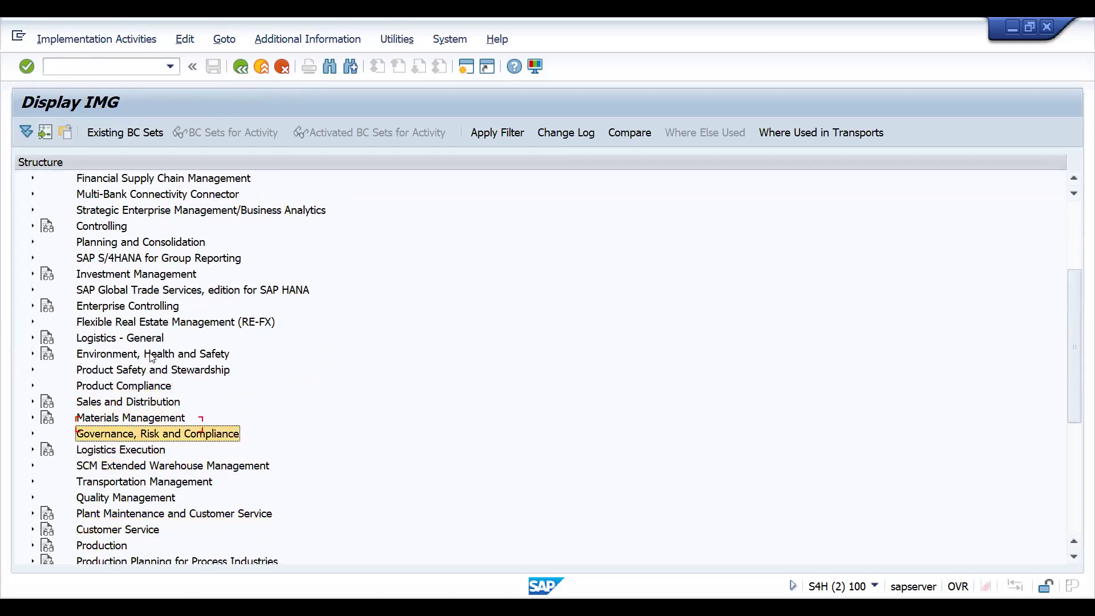
pyautogui.press('Right')
pyautogui.press('Down')
pyautogui.press('Down')
pyautogui.press('Down')
pyautogui.press('Right')
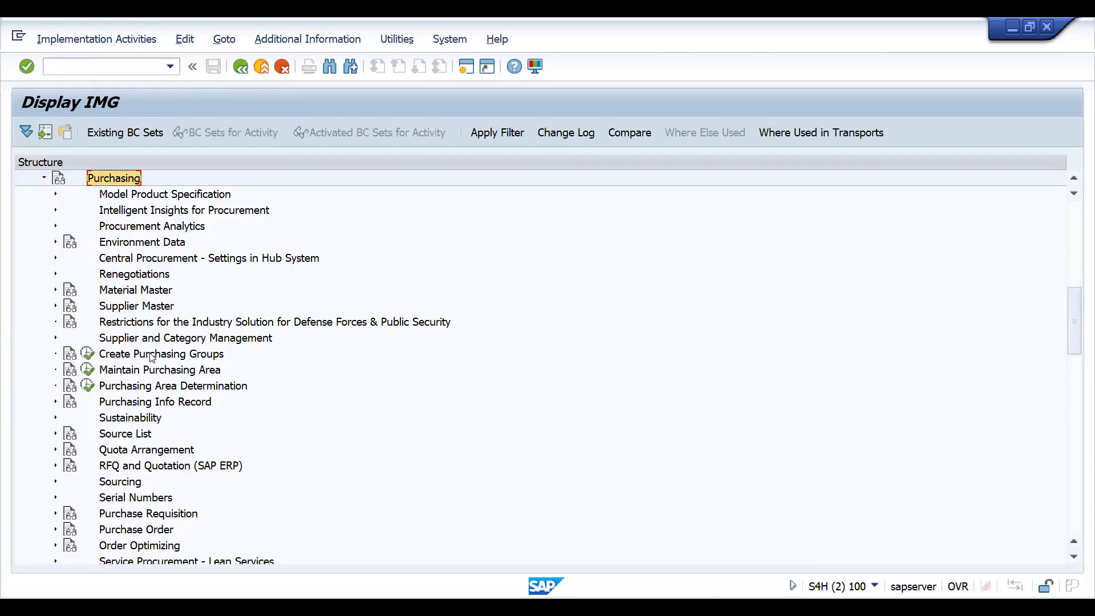
# - Expand the Order Optimizing node under Purchasing
pyautogui.press('Down')
pyautogui.press('Down')
pyautogui.press('Down')
pyautogui.press('Down')
pyautogui.press('Down')
pyautogui.press('Down')
pyautogui.press('Down')
pyautogui.press('Down')
pyautogui.press('Down')
pyautogui.press('Down')
pyautogui.press('Down')
pyautogui.press('Down')
pyautogui.press('Down')
pyautogui.press('Down')
pyautogui.press('Down')
pyautogui.press('Down')
pyautogui.press('Down')
pyautogui.press('Down')
pyautogui.press('Down')
pyautogui.press('Down')
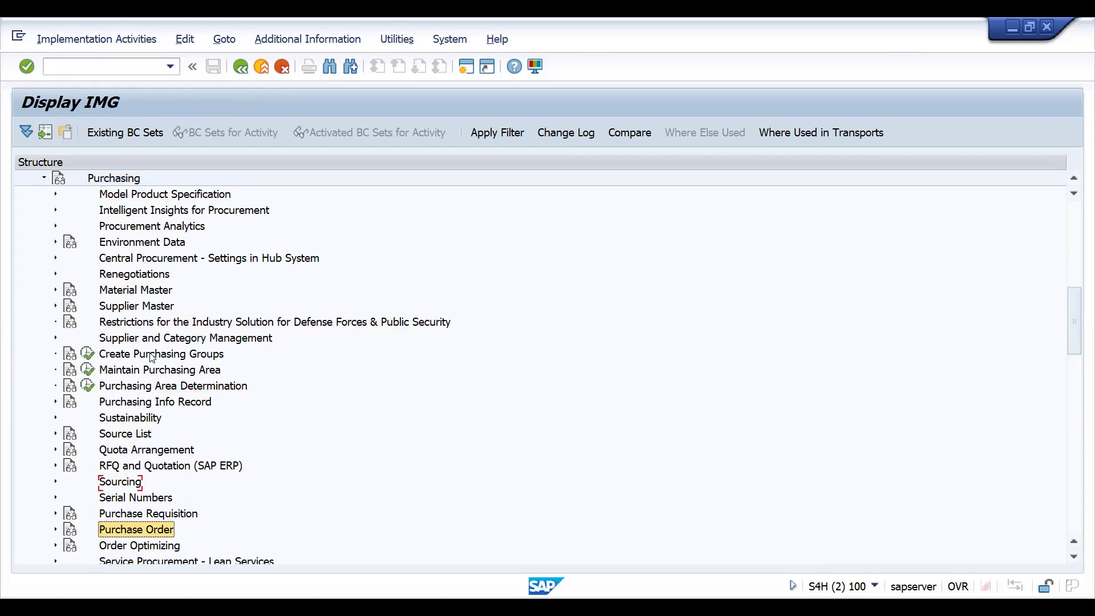
pyautogui.press('Up')
pyautogui.press('Up')
pyautogui.press('Right')
# - Expand the Quantity Optimizing and Allowed Logistics Units of Measure node under Order Optimizing
pyautogui.press('Down')
pyautogui.press('Down')
pyautogui.press('Down')
pyautogui.press('Down')
pyautogui.press('Down')
pyautogui.press('Down')
pyautogui.press('Down')
pyautogui.press('Down')
pyautogui.press('Down')
pyautogui.press('Up')
pyautogui.press('Up')
pyautogui.press('Up')
pyautogui.press('Up')
pyautogui.press('Up')
pyautogui.press('Up')
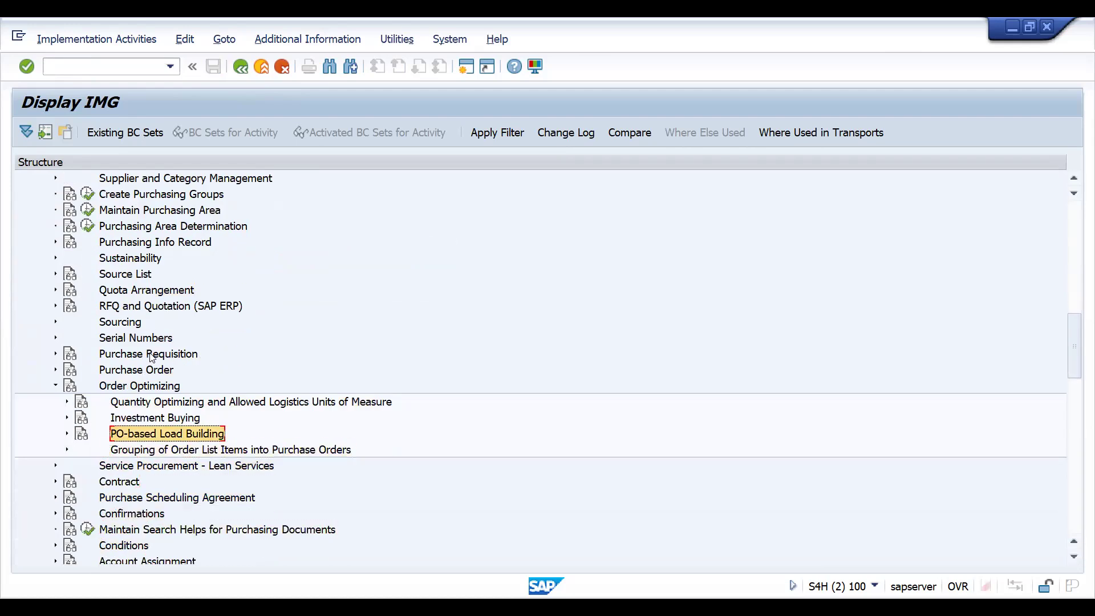
pyautogui.press('Up')
pyautogui.press('Up')
pyautogui.press('Right')
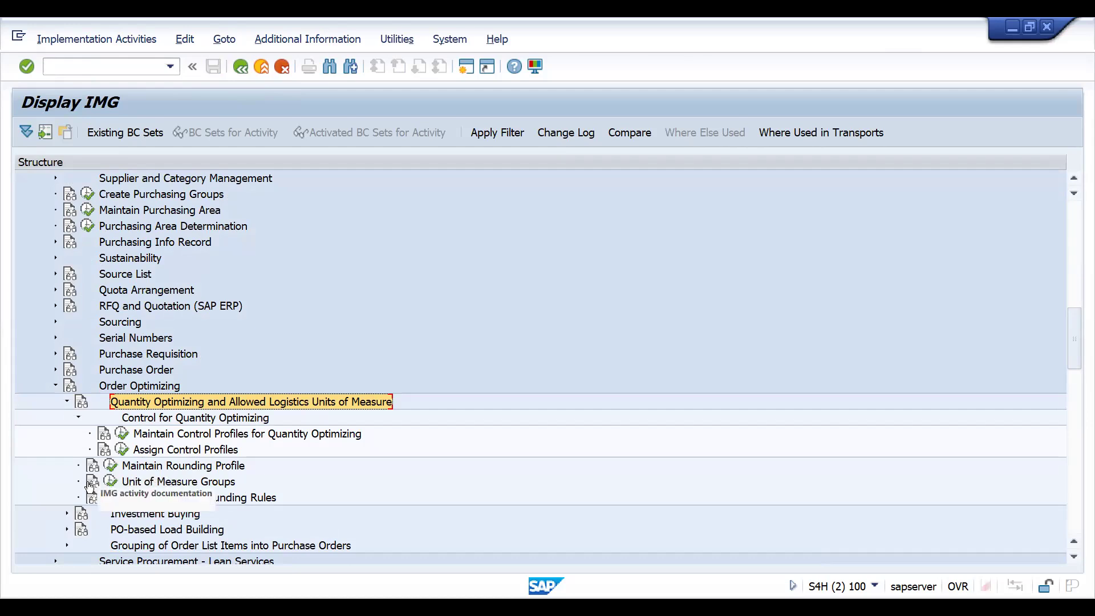
# - Open the Maintain Rounding Profile activity and start creating static rounding profile YSAL for plant DRP1
pyautogui.click(111, 468)
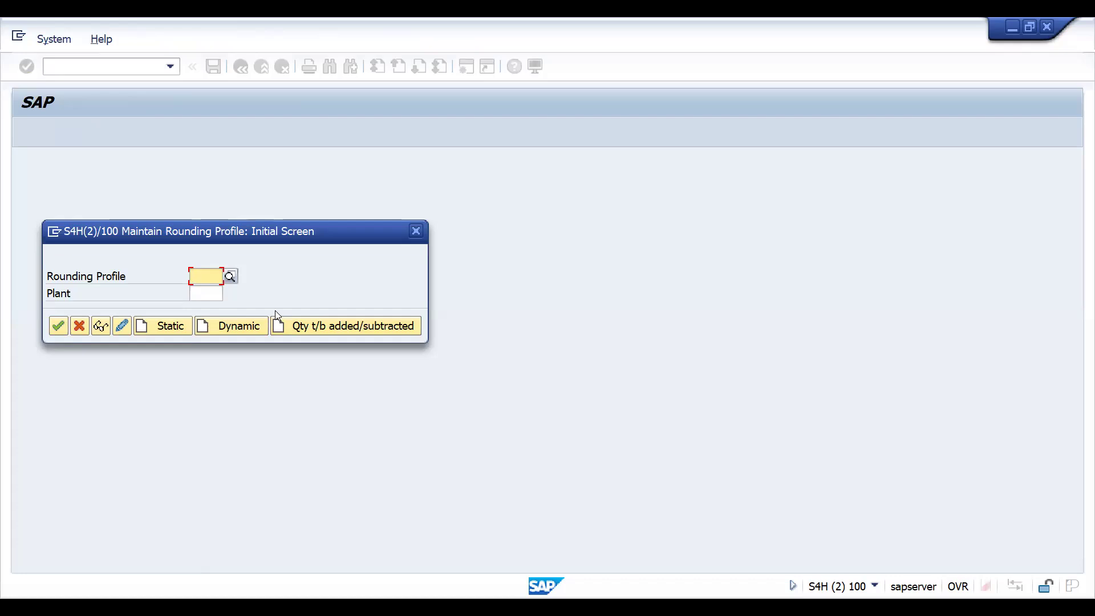
pyautogui.write('YSAL')
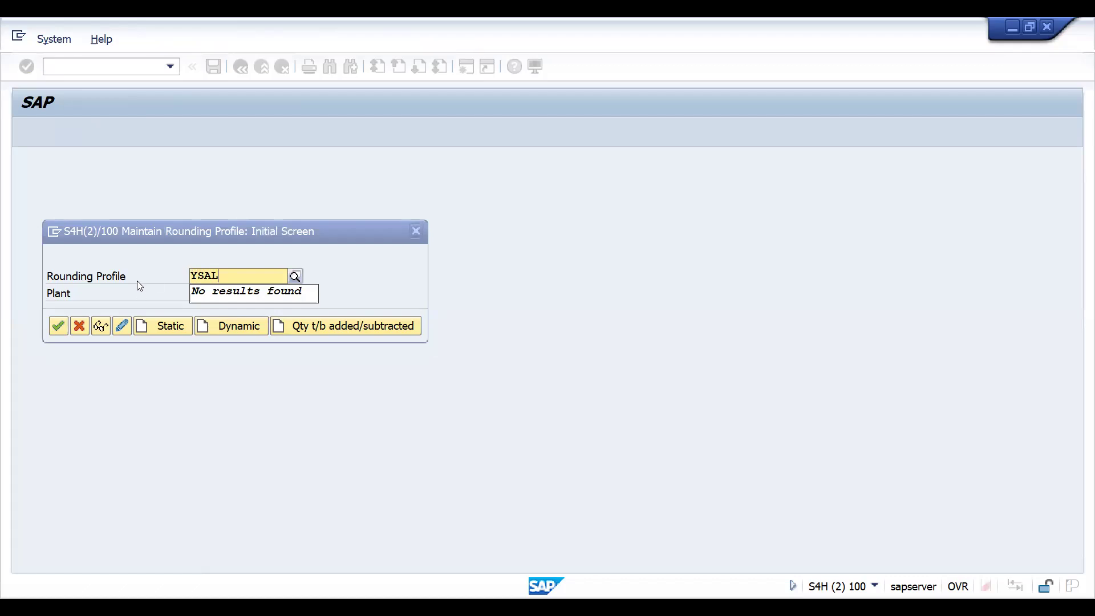
pyautogui.press('Tab')
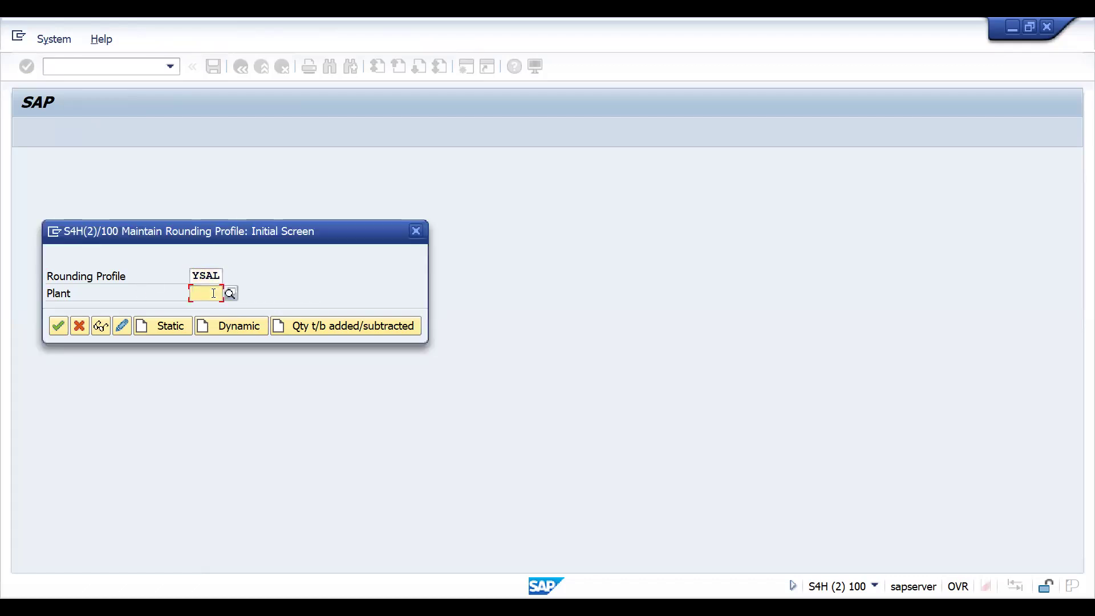
pyautogui.write('DRP1')
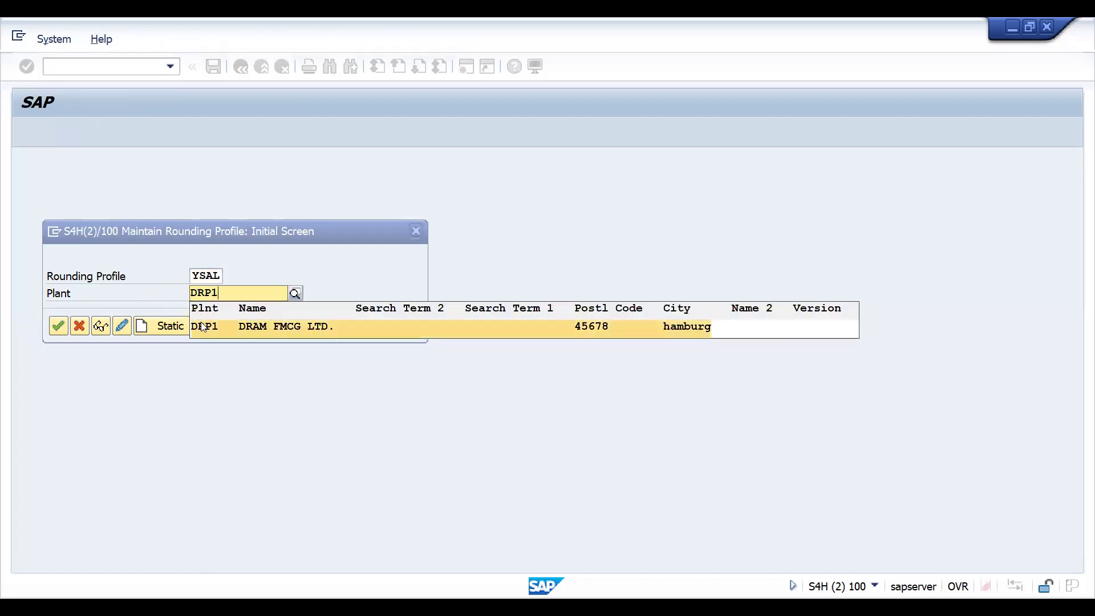
pyautogui.click(137, 205)
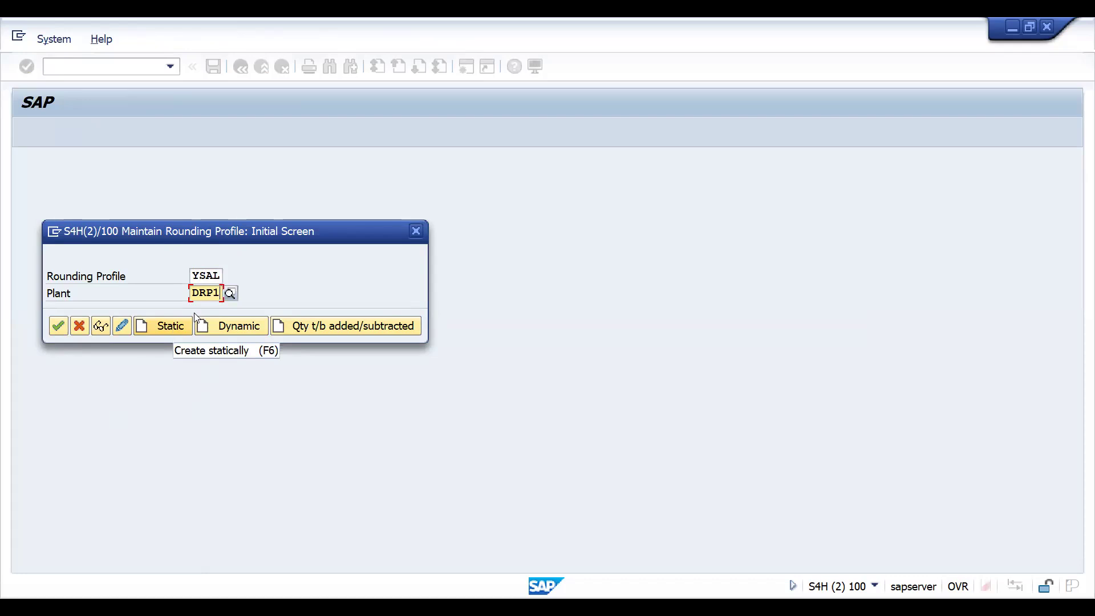
pyautogui.click(206, 276)
pyautogui.click(204, 294)
pyautogui.click(159, 326)
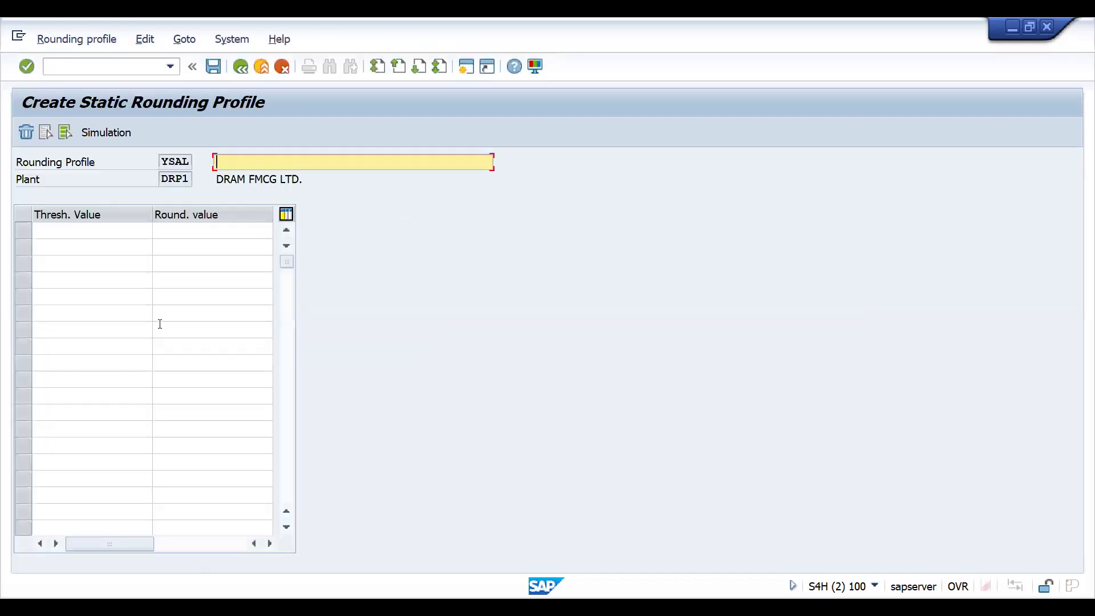
# - Describe the profile as ROUNDING PROFILE FOR SALES and enter a row with threshold value 1 and rounding value 9
pyautogui.write('ROUNDING PROFILE FOR SALES')
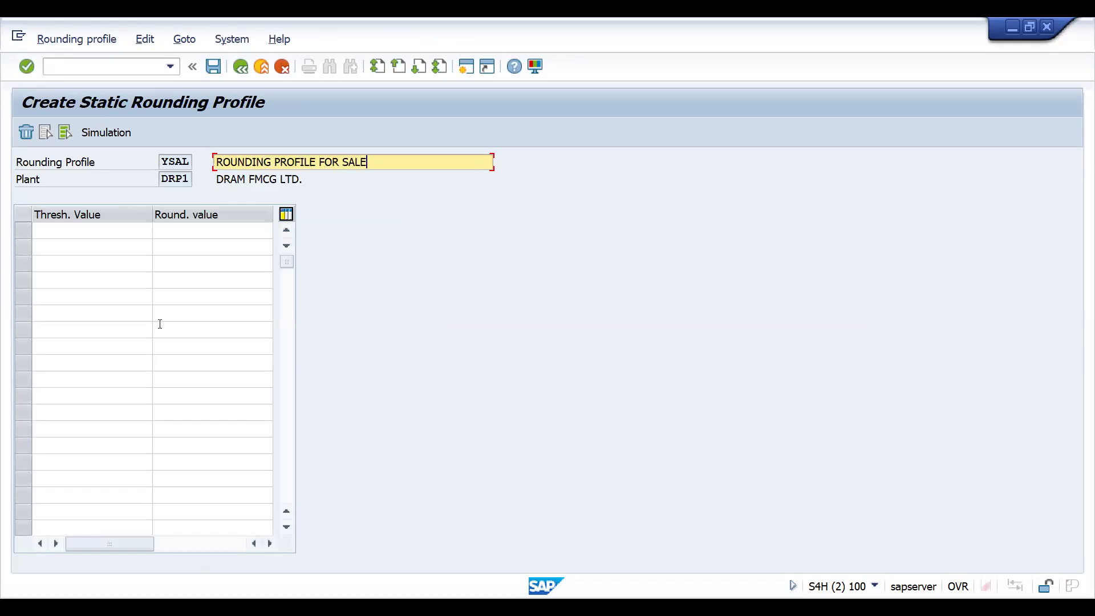
pyautogui.click(54, 231)
pyautogui.write('1')
pyautogui.press('Tab')
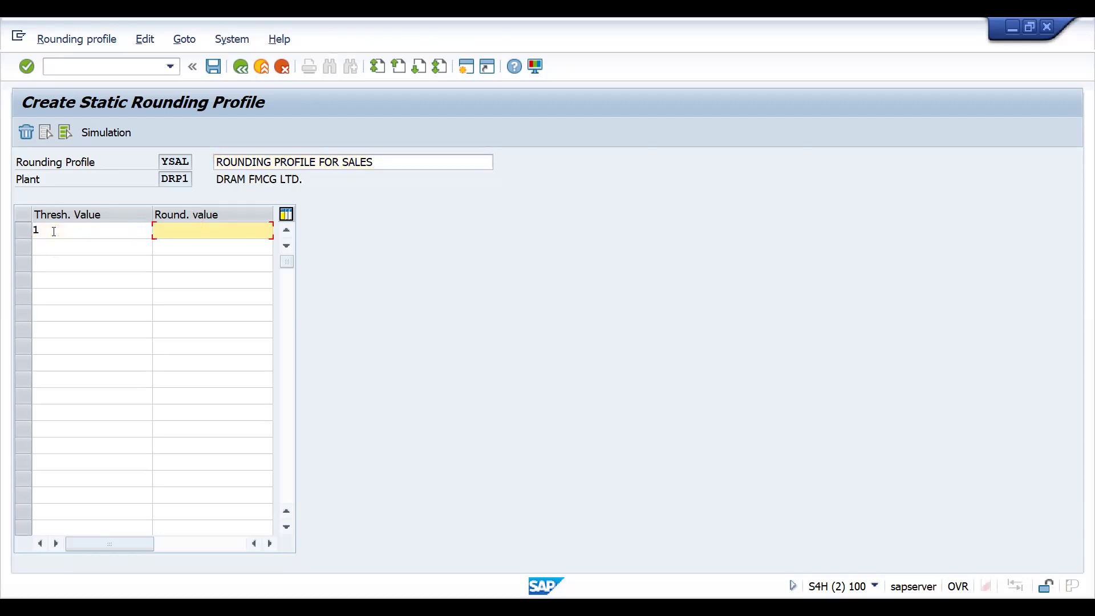
pyautogui.write('9')
pyautogui.press('Return')
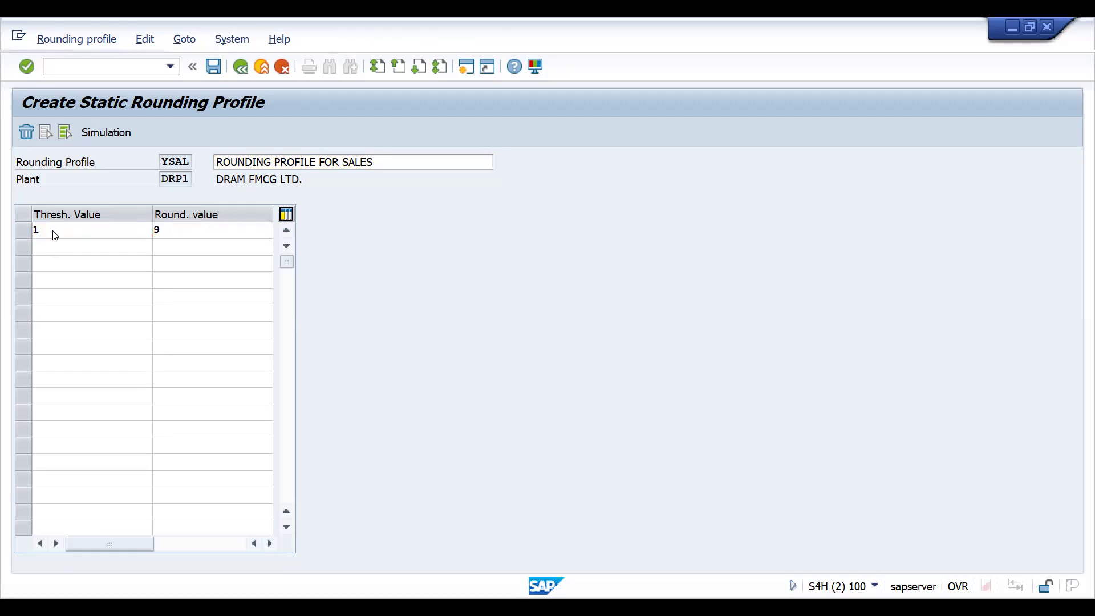
# - Set the rounding value to 10, save the profile to the proposed customizing request, and return to the IMG structure
pyautogui.click(197, 233)
pyautogui.press('BackSpace')
pyautogui.press('BackSpace')
pyautogui.press('BackSpace')
pyautogui.press('BackSpace')
pyautogui.press('BackSpace')
pyautogui.write('10')
pyautogui.press('Return')
pyautogui.click(214, 66)
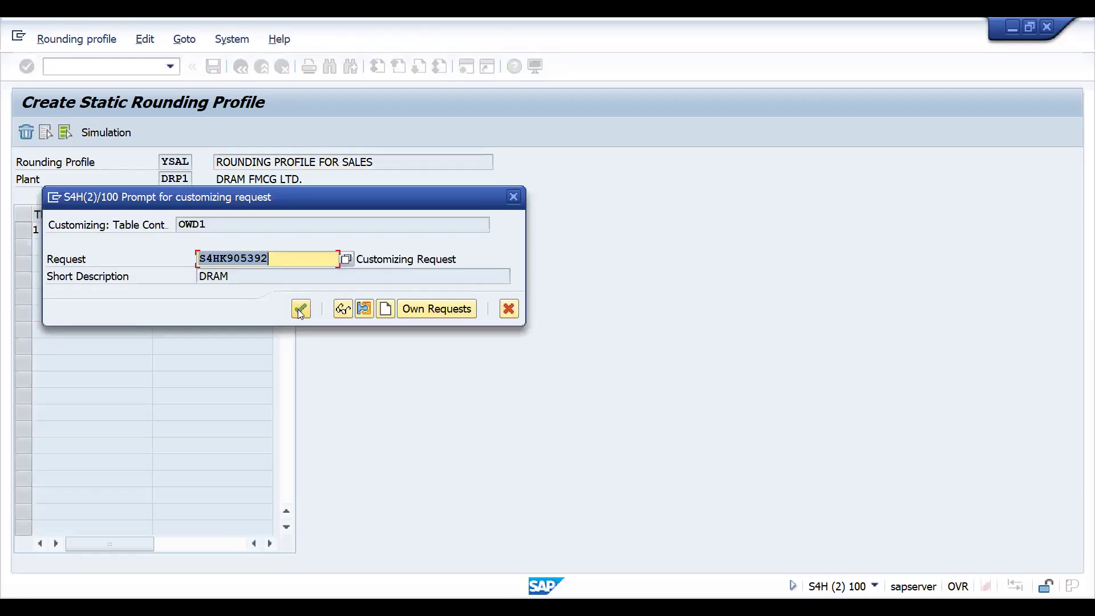
pyautogui.click(299, 309)
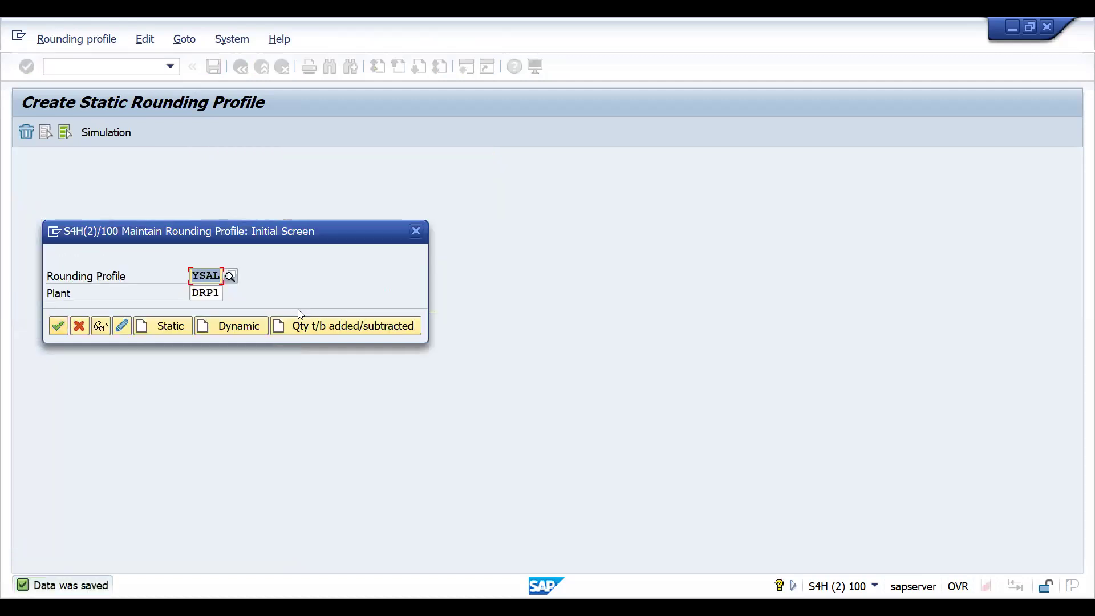
pyautogui.click(416, 230)
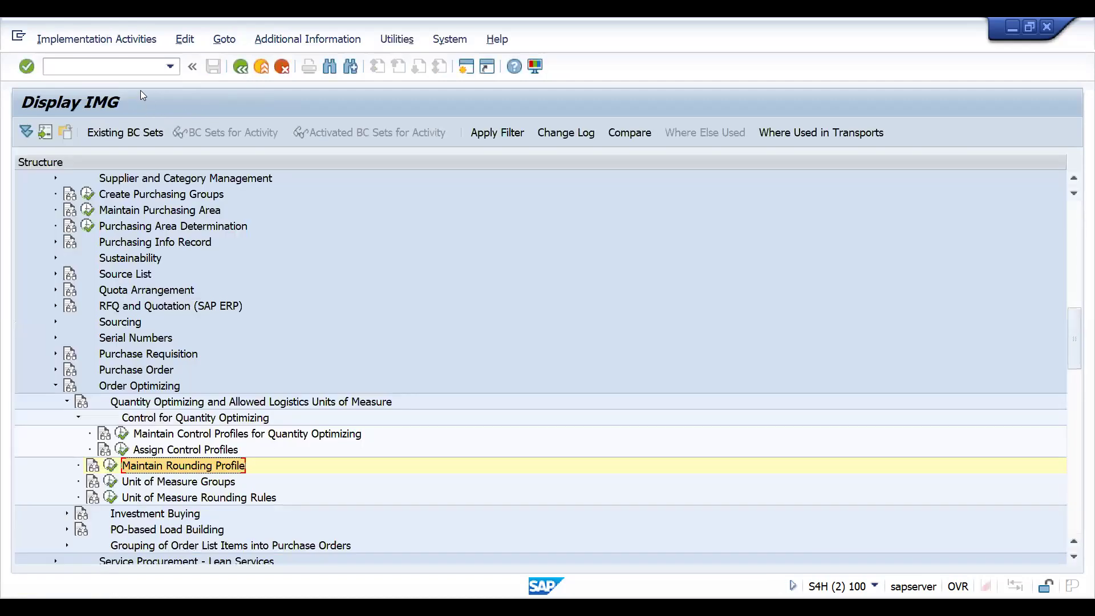
# - Go to transaction VOV8 and open the details of item category TAN to check its rounding setting
pyautogui.click(125, 67)
pyautogui.write('/NVOV')
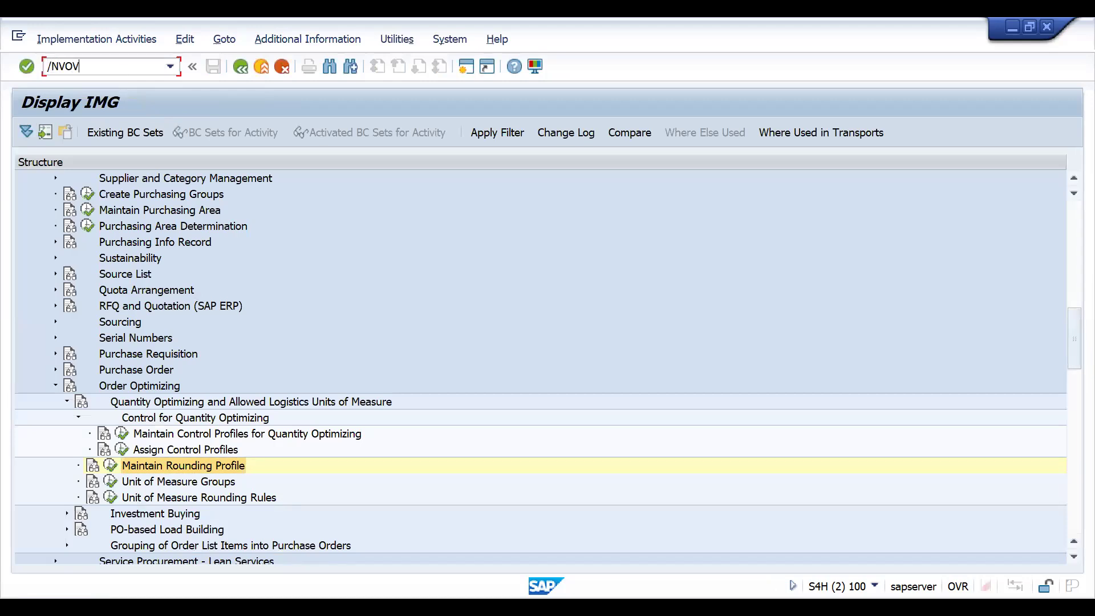
pyautogui.write('8')
pyautogui.press('Return')
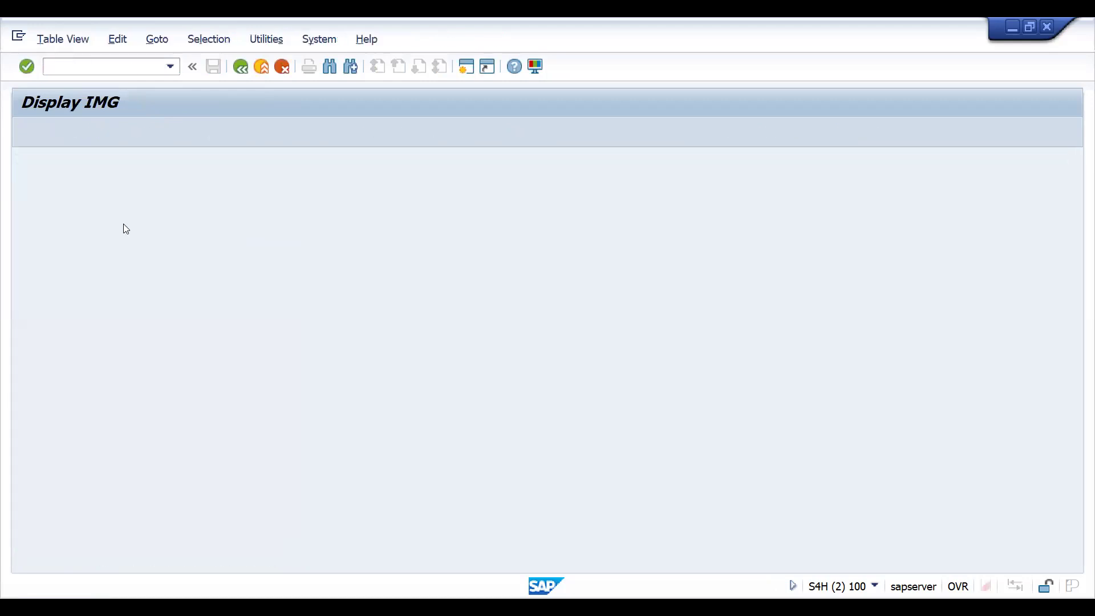
pyautogui.click(98, 552)
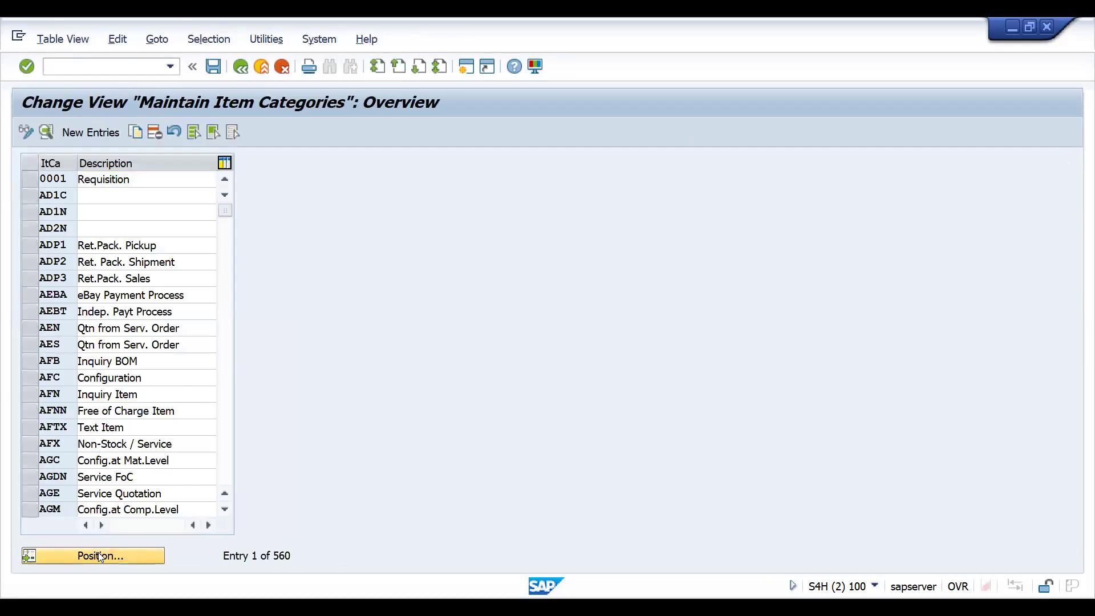
pyautogui.write('TAN')
pyautogui.press('Return')
pyautogui.press('Return')
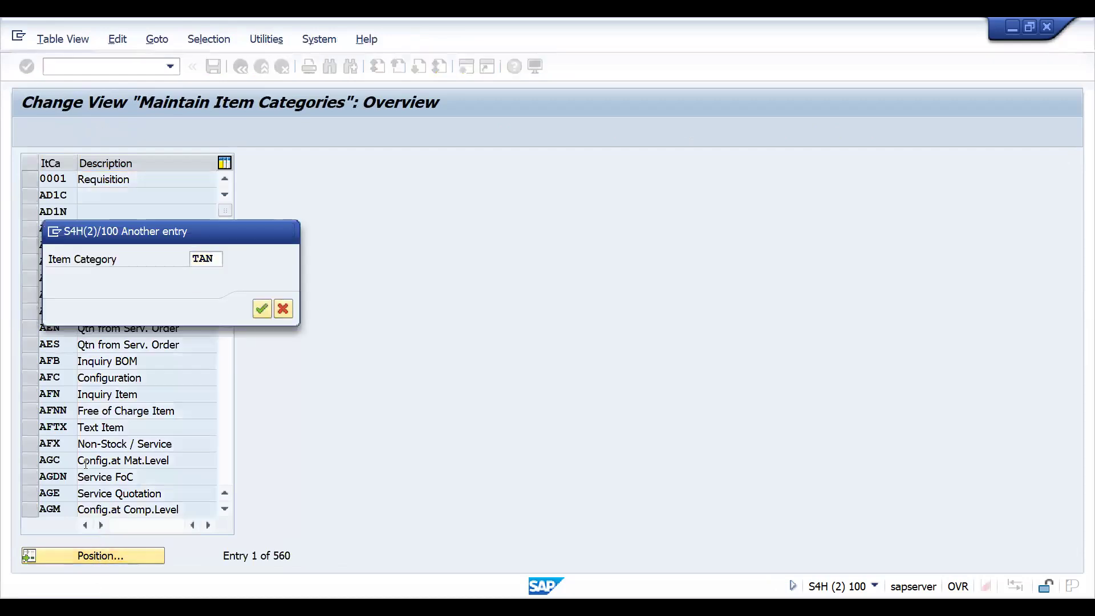
pyautogui.doubleClick(43, 178)
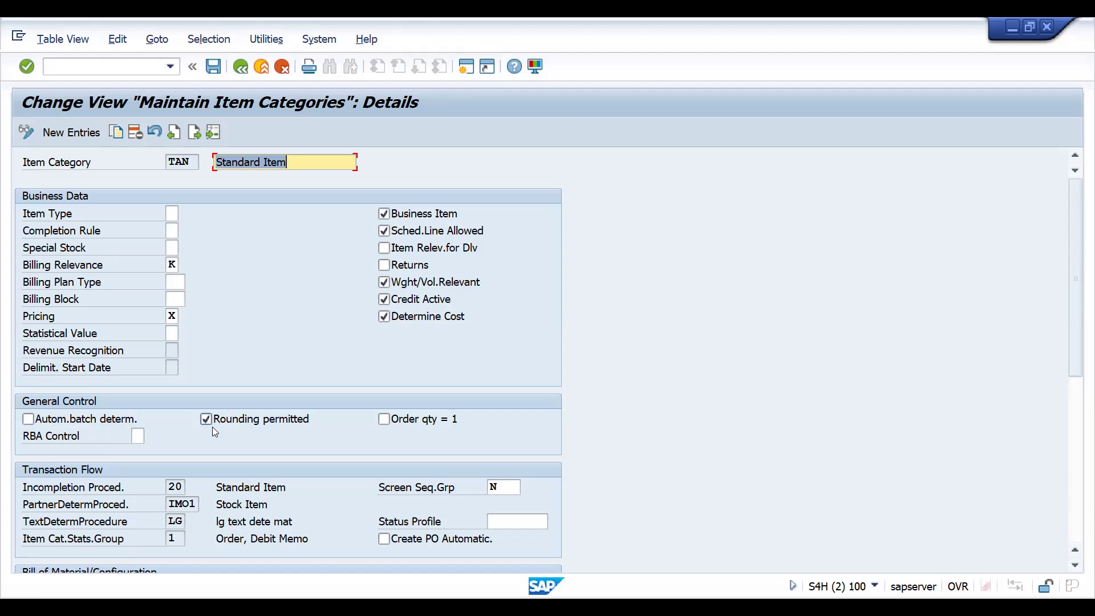
# - Switch to transaction MM02 and open material 25886 for change with the proposed views and organizational levels
pyautogui.click(101, 67)
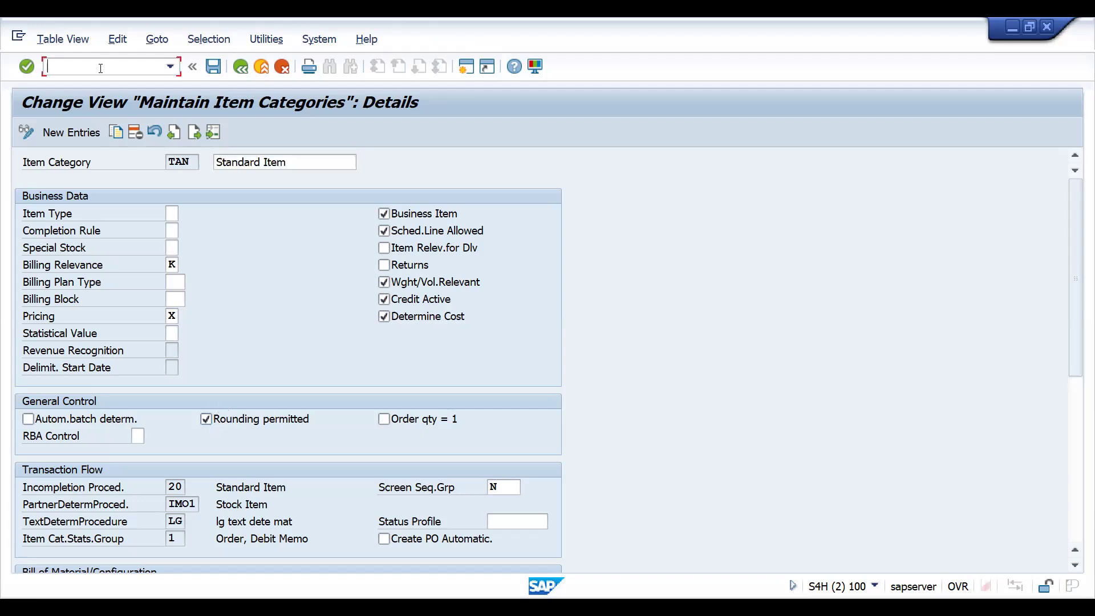
pyautogui.write('/NVA01')
pyautogui.press('BackSpace')
pyautogui.press('BackSpace')
pyautogui.press('BackSpace')
pyautogui.press('BackSpace')
pyautogui.write('MM02')
pyautogui.press('Return')
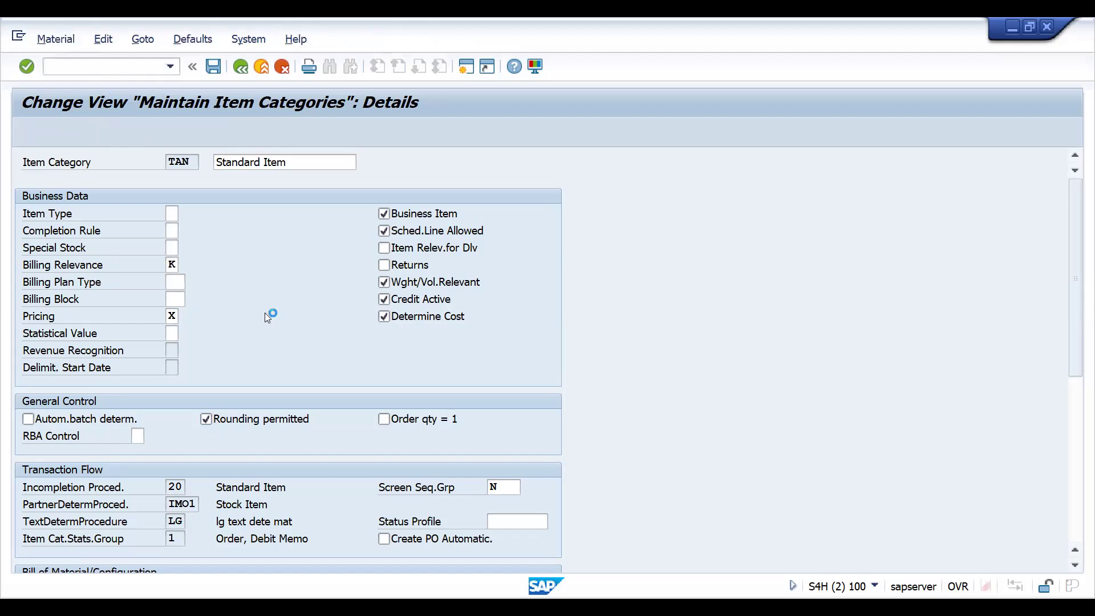
pyautogui.press('Return')
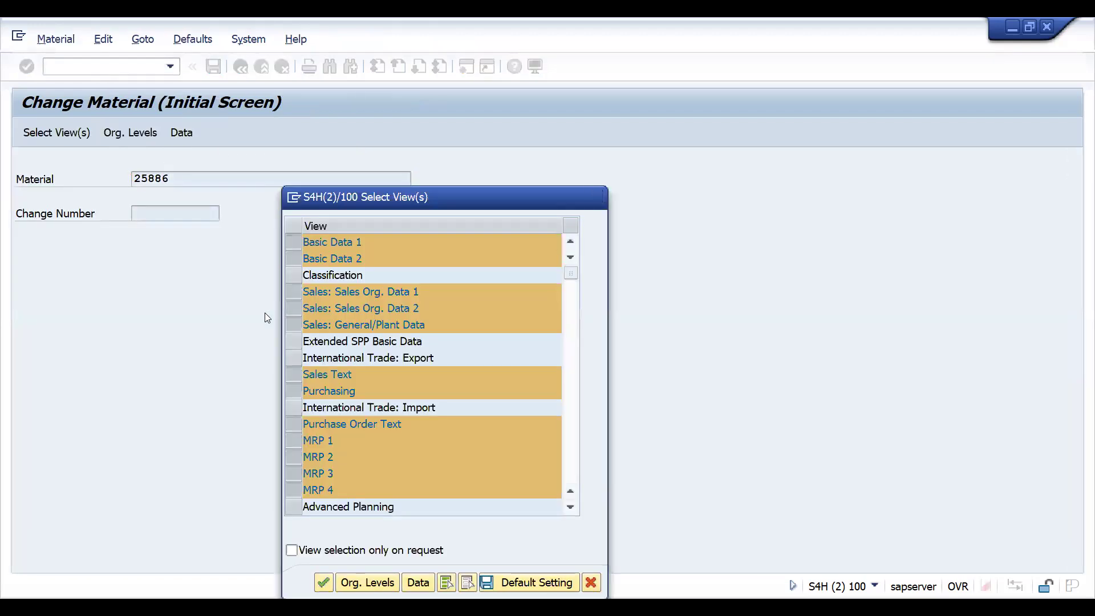
pyautogui.press('Return')
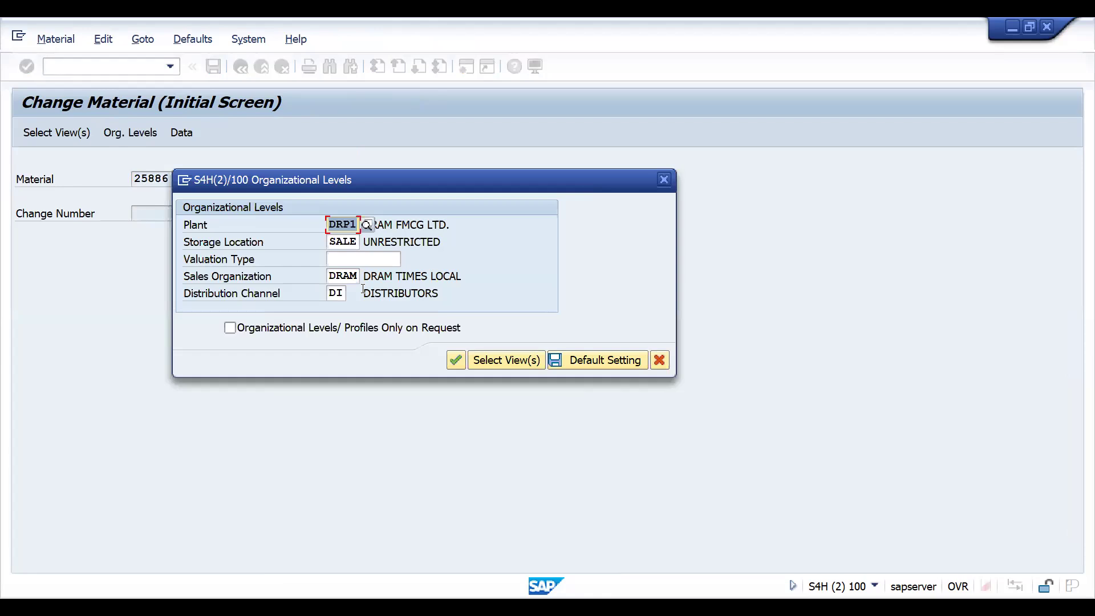
pyautogui.click(454, 360)
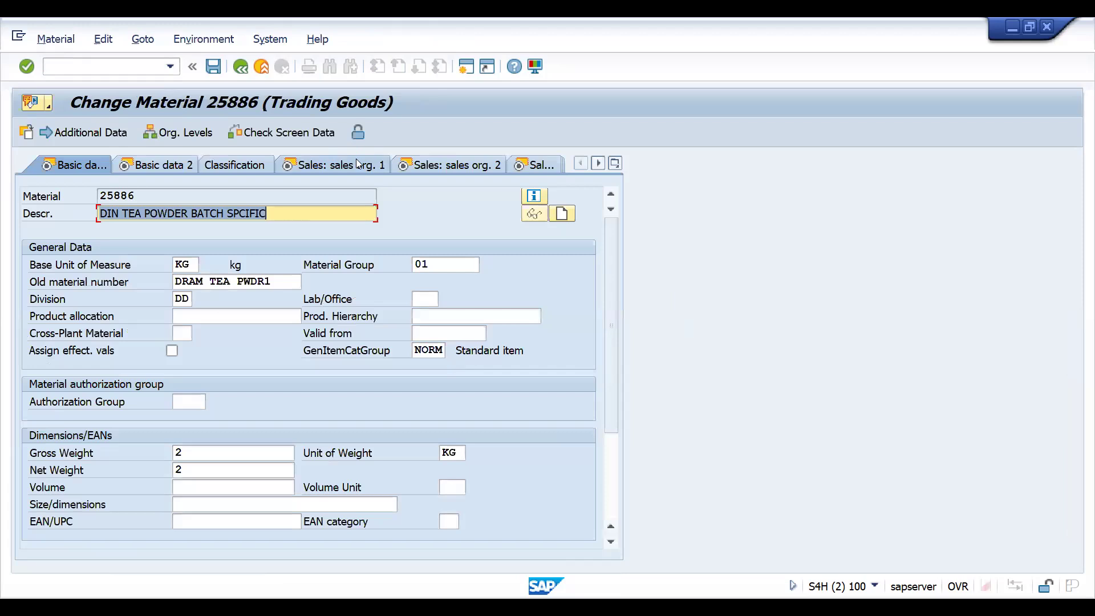
# - Assign rounding profile YSAL in the material's first sales organization view and save the material
pyautogui.click(358, 164)
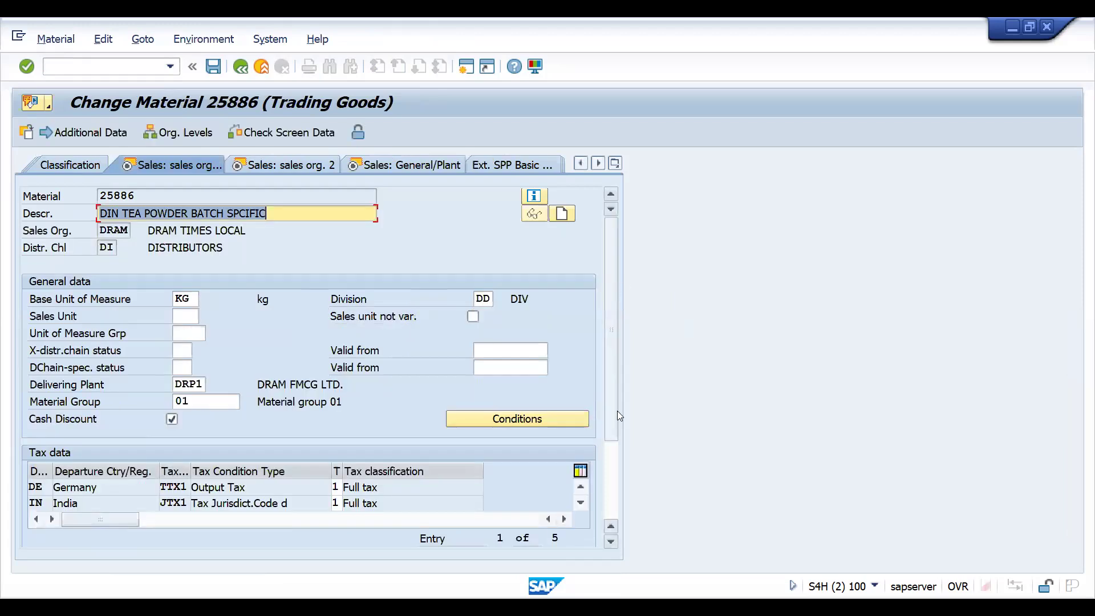
pyautogui.scroll(-2, 618, 411)
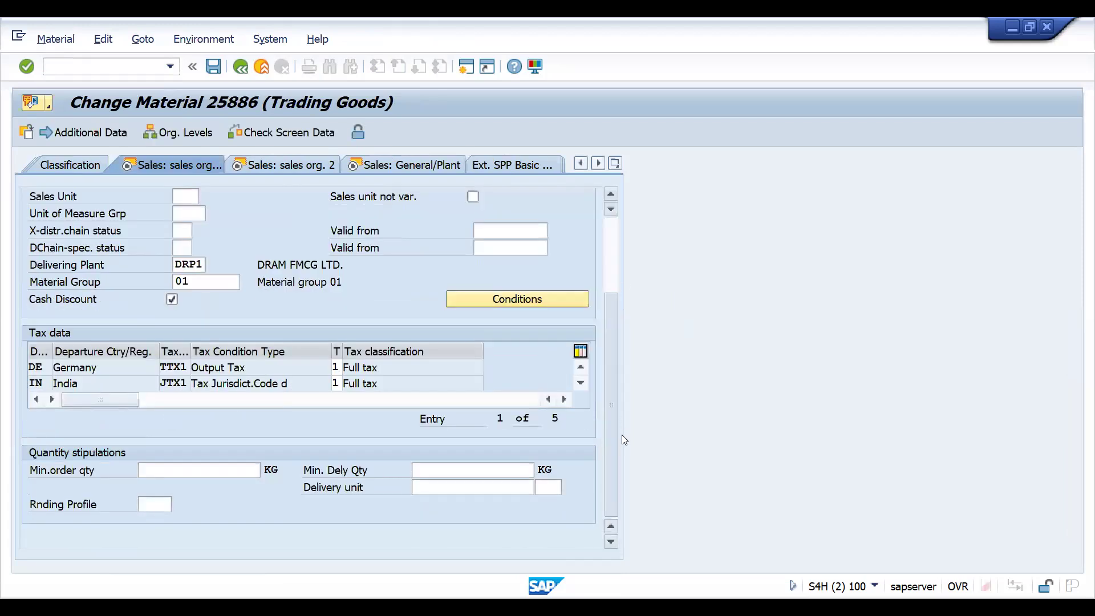
pyautogui.click(169, 507)
pyautogui.click(183, 506)
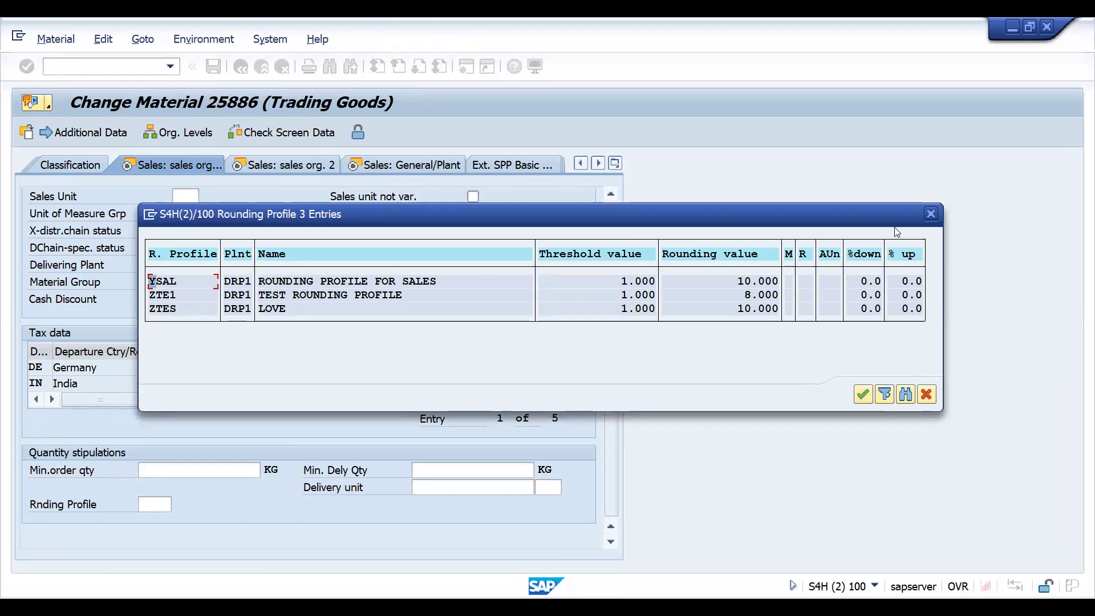
pyautogui.doubleClick(203, 282)
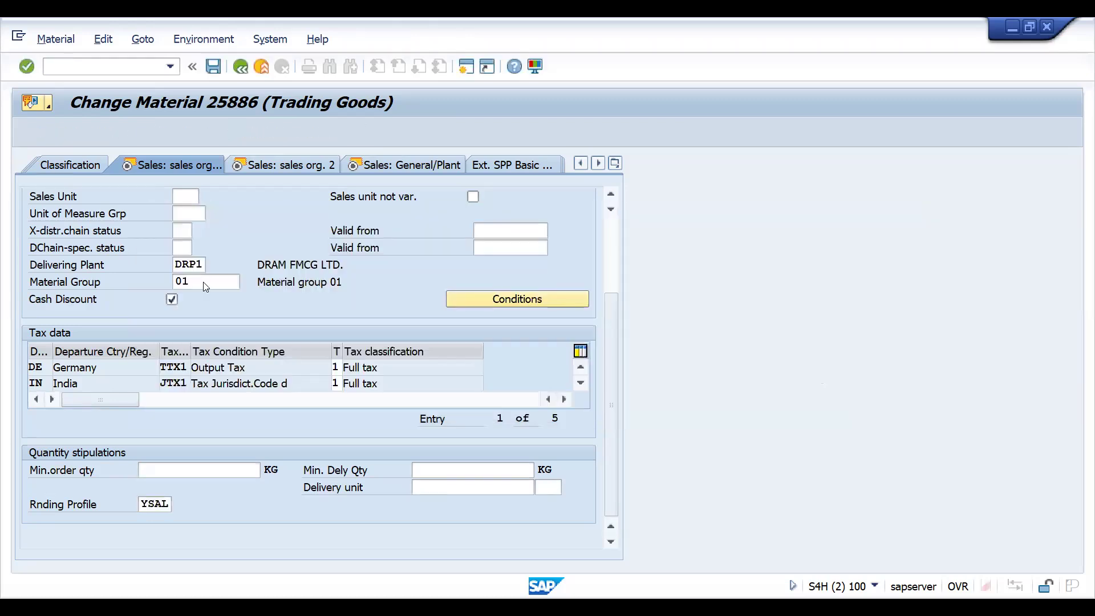
pyautogui.press('Return')
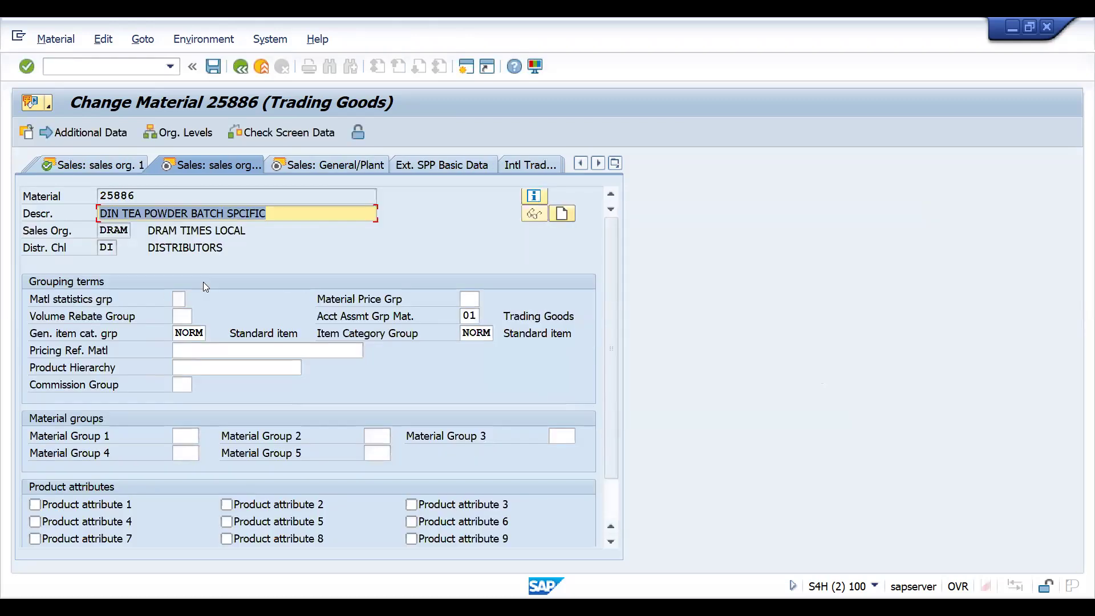
pyautogui.click(216, 65)
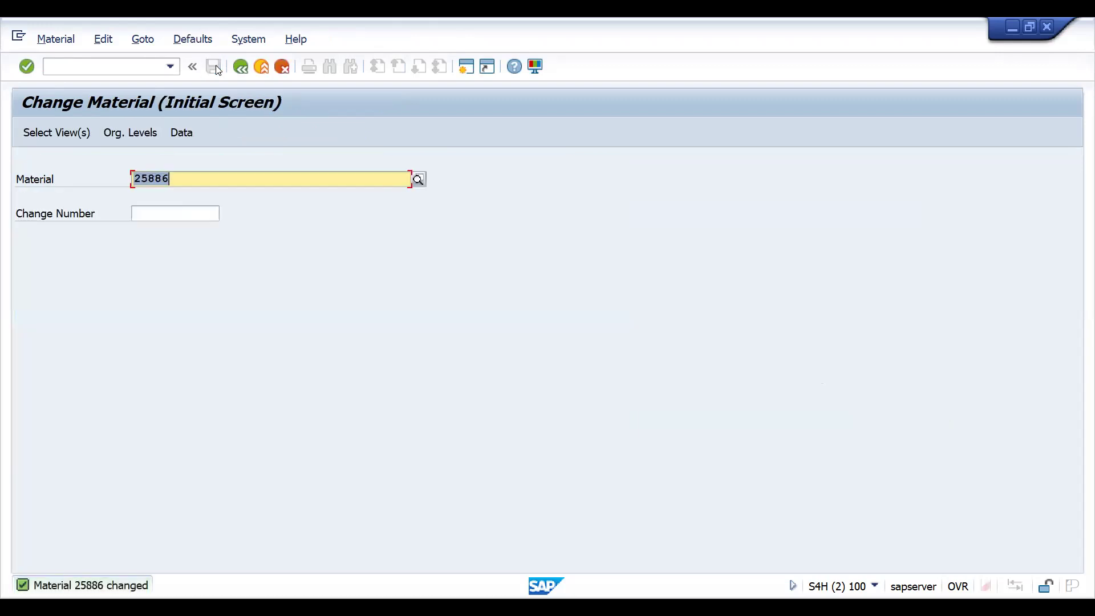
# - Go to transaction VA01 and start a standard order of type DOR1 with the proposed sales area
pyautogui.click(110, 66)
pyautogui.write('/NVA')
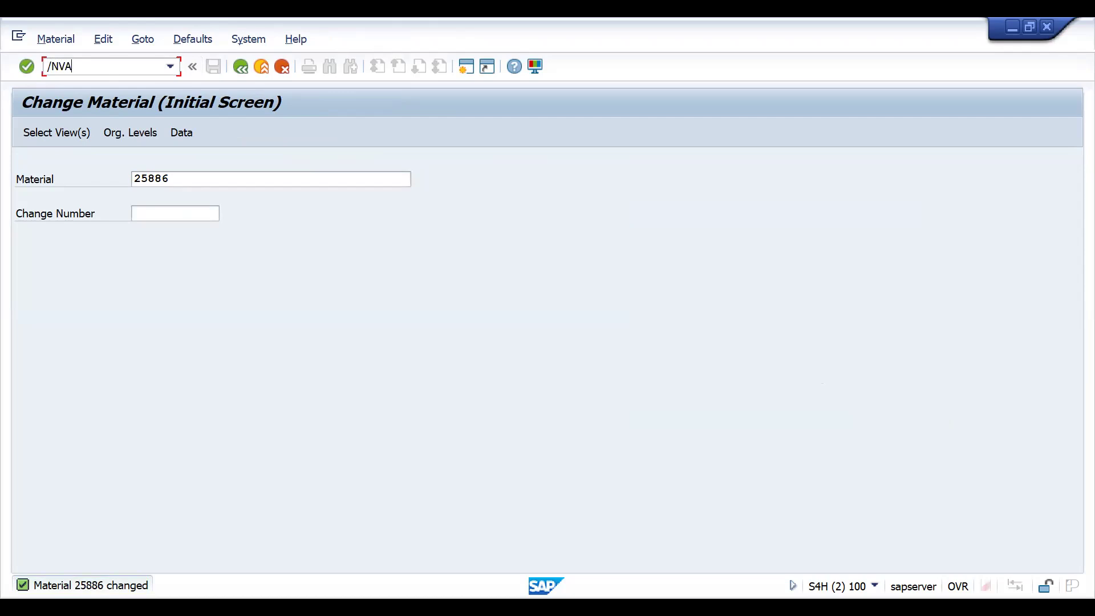
pyautogui.write('01')
pyautogui.press('Return')
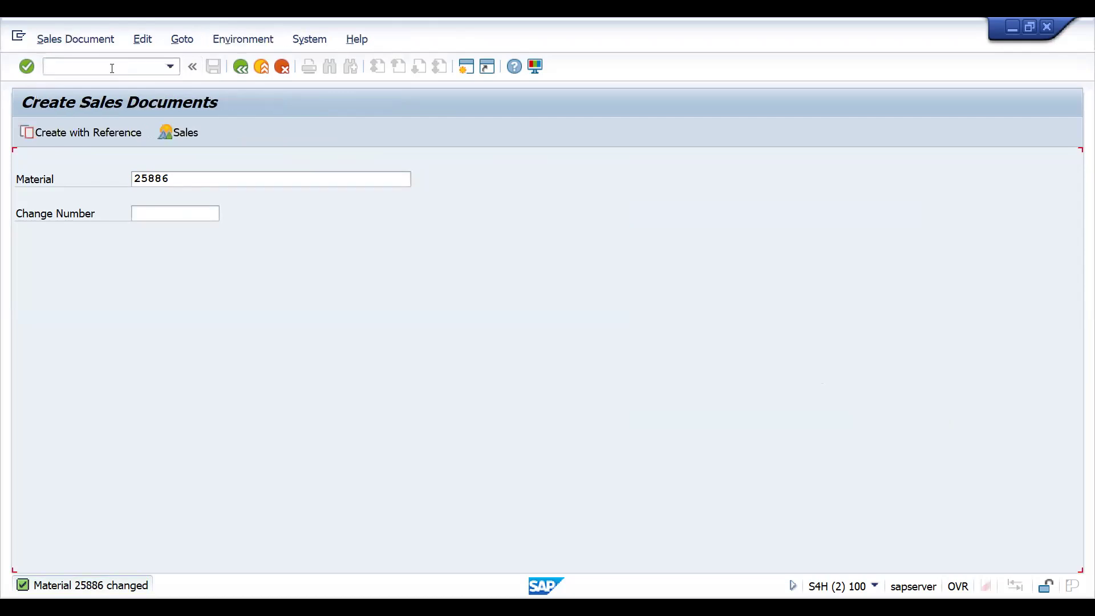
pyautogui.press('Return')
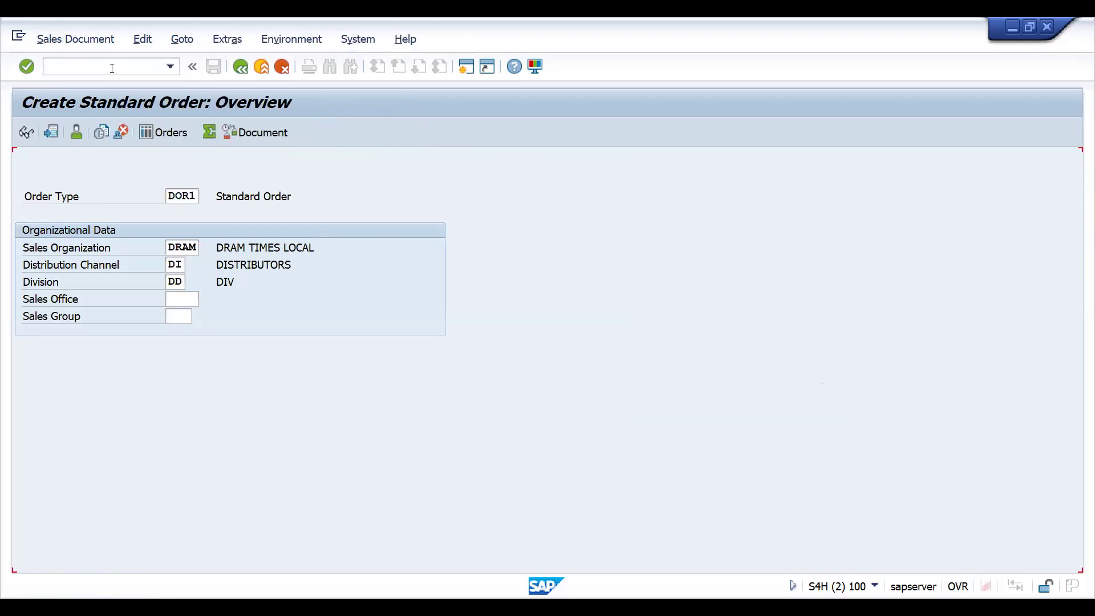
# - Fill in the order's sold-to party with the customer number and set the customer reference to dwedwesq
pyautogui.press('space')
pyautogui.press('Down')
pyautogui.press('Return')
pyautogui.write('dwedwesq')
pyautogui.press('Return')
# - Add material 25886 as the first order item with an order quantity of 3
pyautogui.press('space')
pyautogui.press('Down')
pyautogui.press('Return')
pyautogui.press('Tab')
pyautogui.press('Tab')
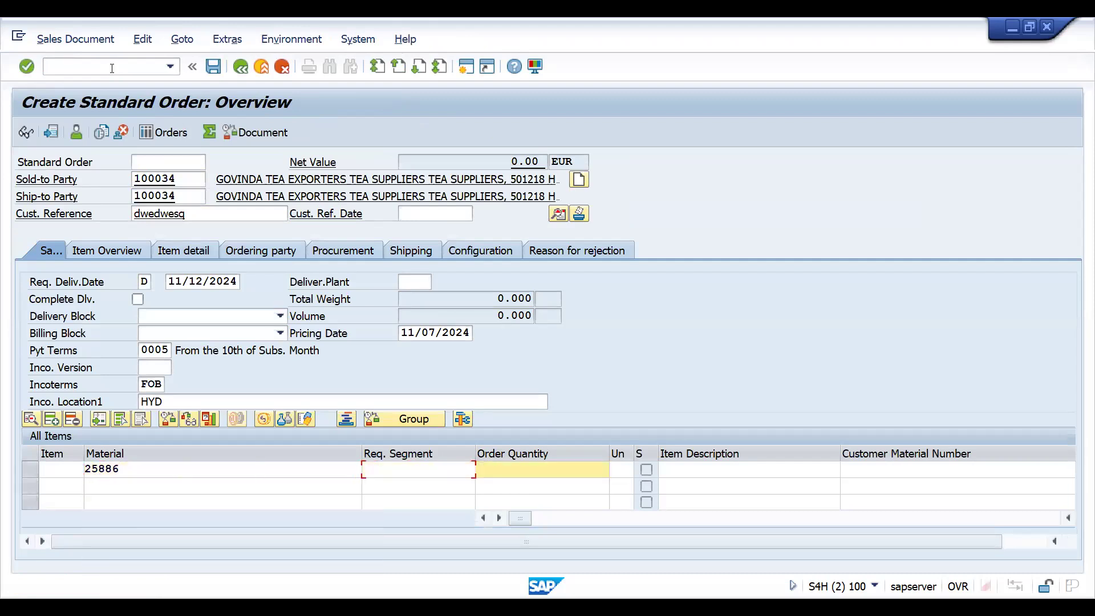
pyautogui.write('3')
pyautogui.click(112, 68)
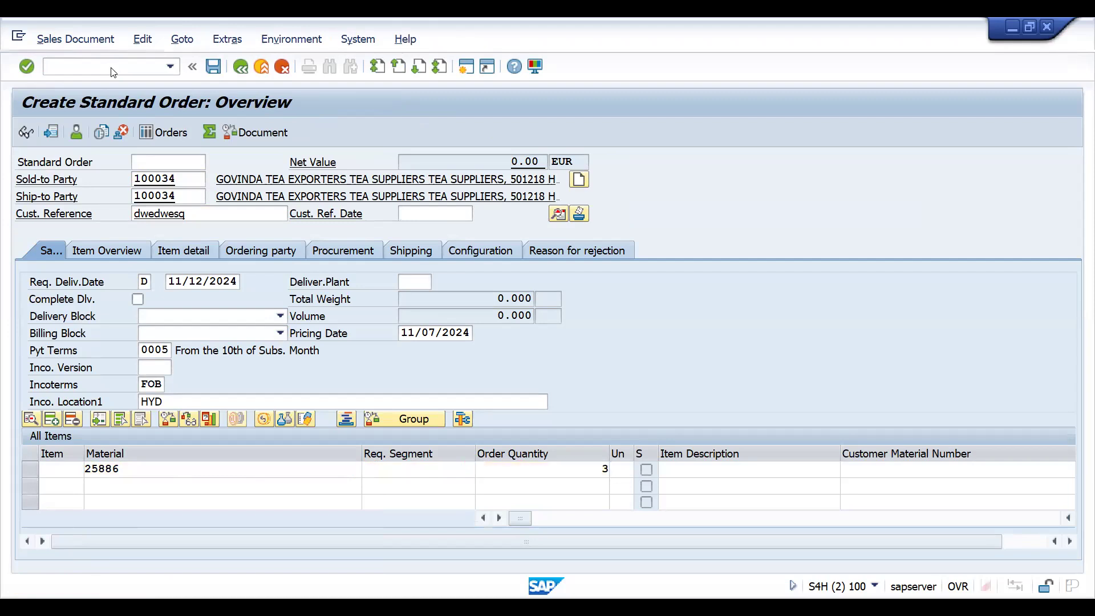
# - Confirm the first order item, continuing past the open quotations notice and accepting the rounding of its quantity
pyautogui.press('Return')
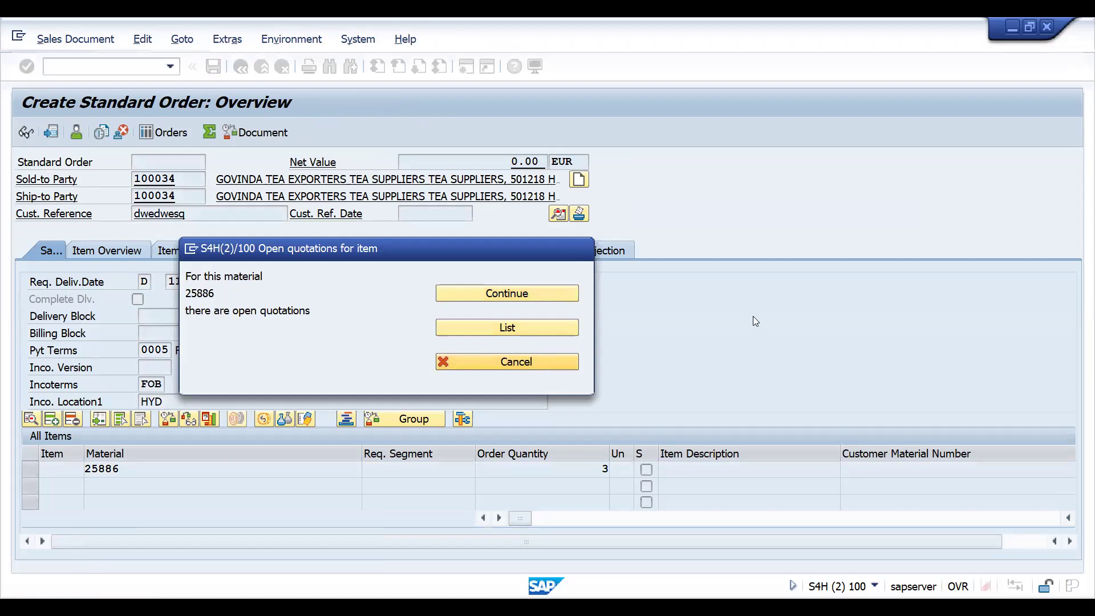
pyautogui.press('Return')
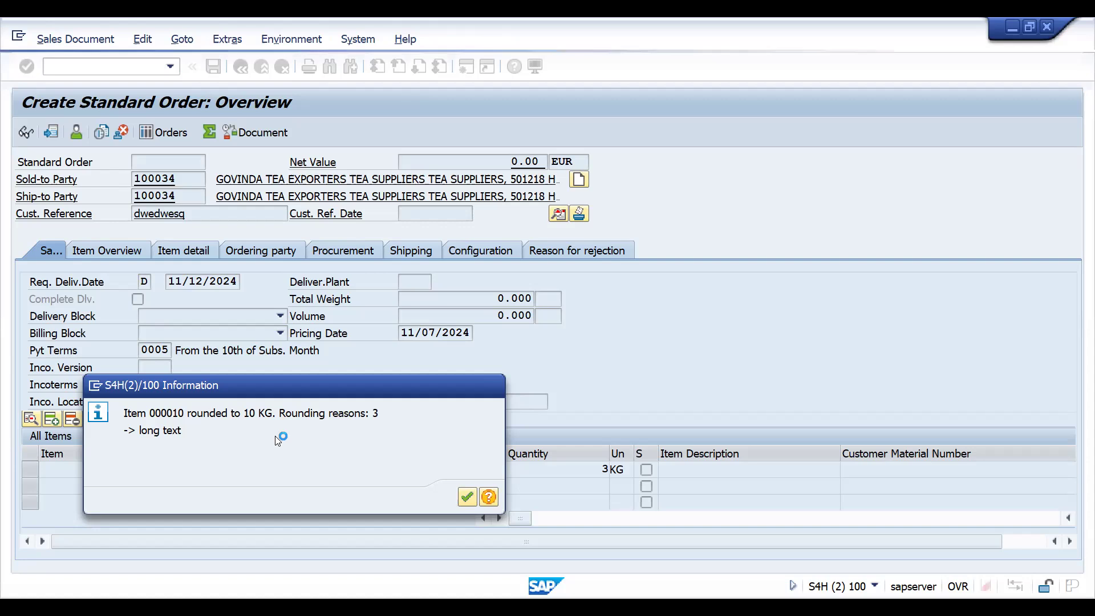
pyautogui.press('Return')
# - Add material 25886 as the second order item with an order quantity of 7 and accept the rounding
pyautogui.press('space')
pyautogui.press('Down')
pyautogui.press('Return')
pyautogui.press('Tab')
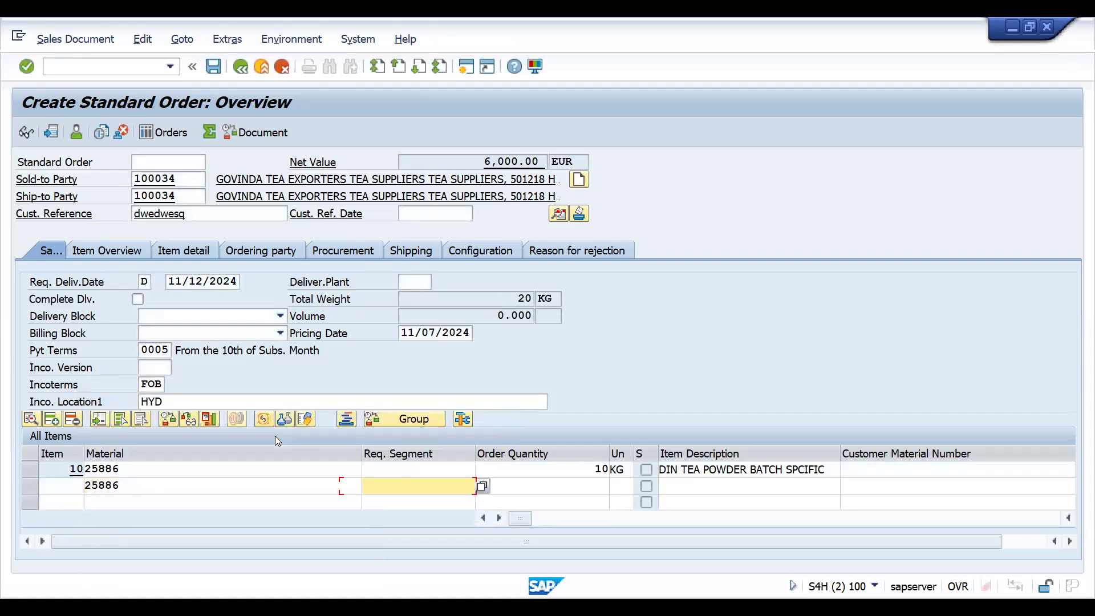
pyautogui.press('Tab')
pyautogui.write('7')
pyautogui.press('Return')
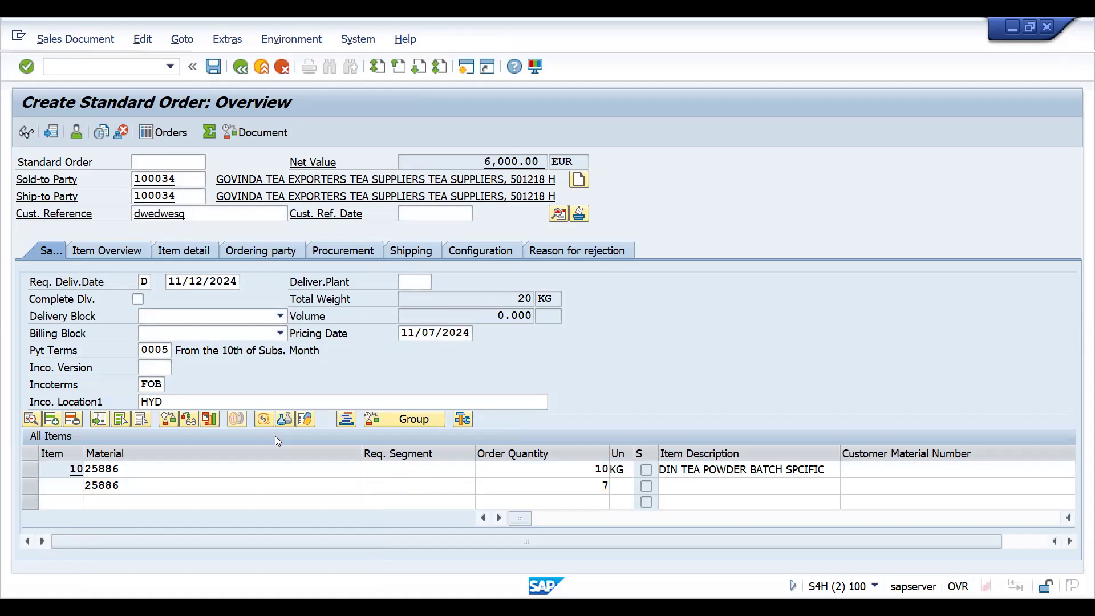
pyautogui.press('Return')
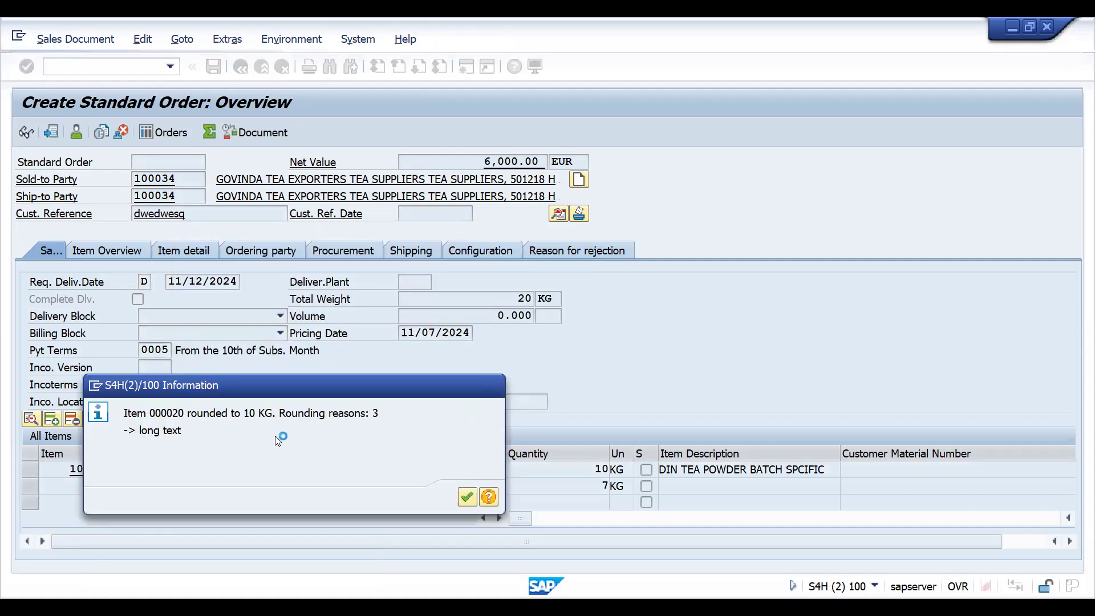
pyautogui.press('Return')
# - Add material 25886 as the third order item with an order quantity of 23 and accept the rounding
pyautogui.press('Down')
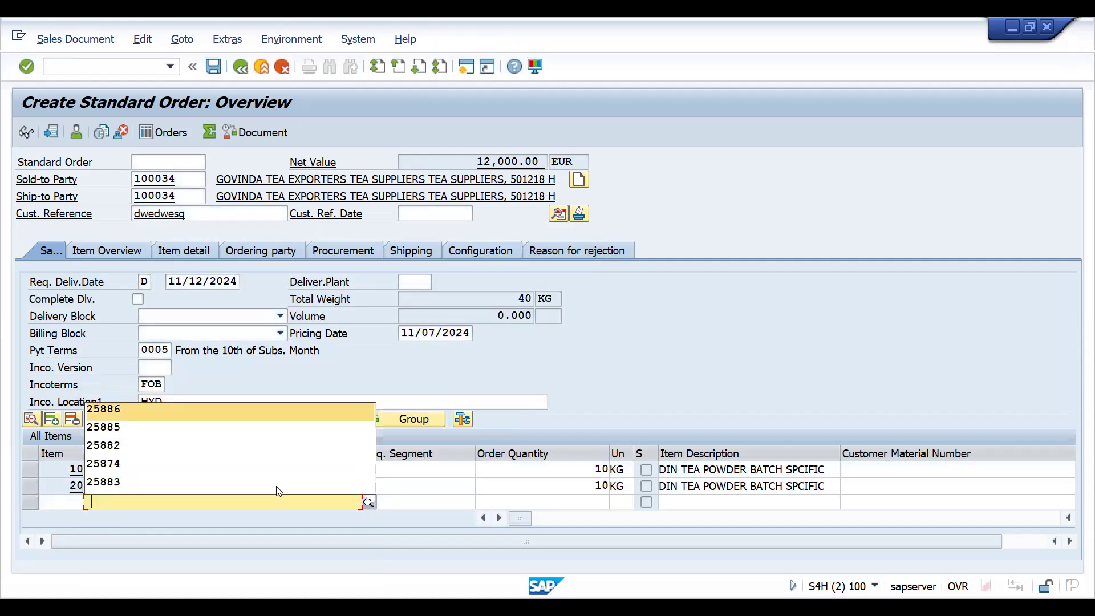
pyautogui.press('Return')
pyautogui.press('Tab')
pyautogui.press('Tab')
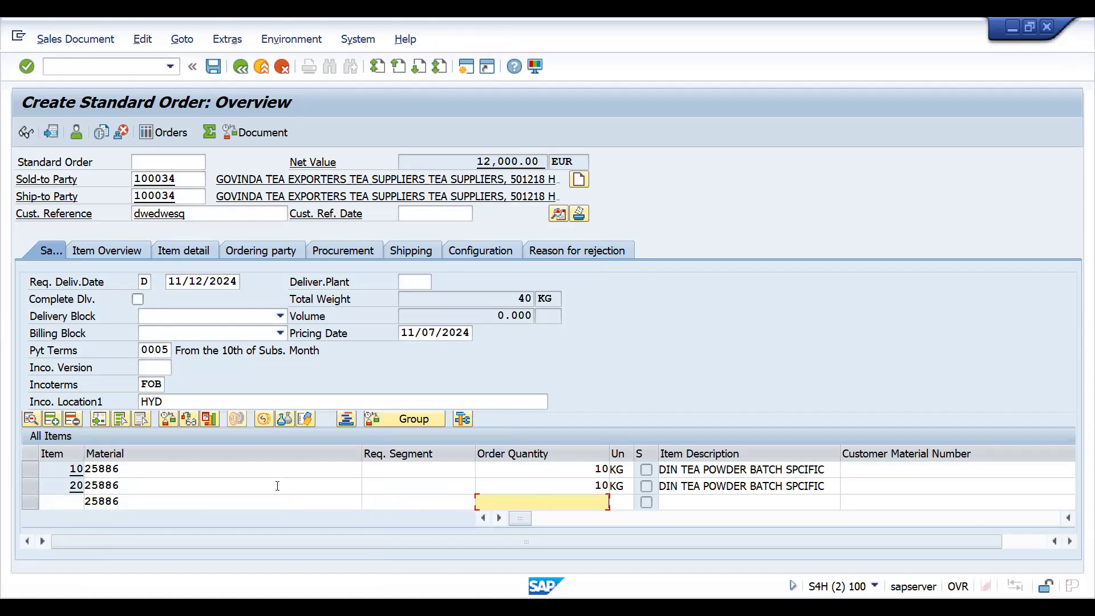
pyautogui.write('23')
pyautogui.press('Return')
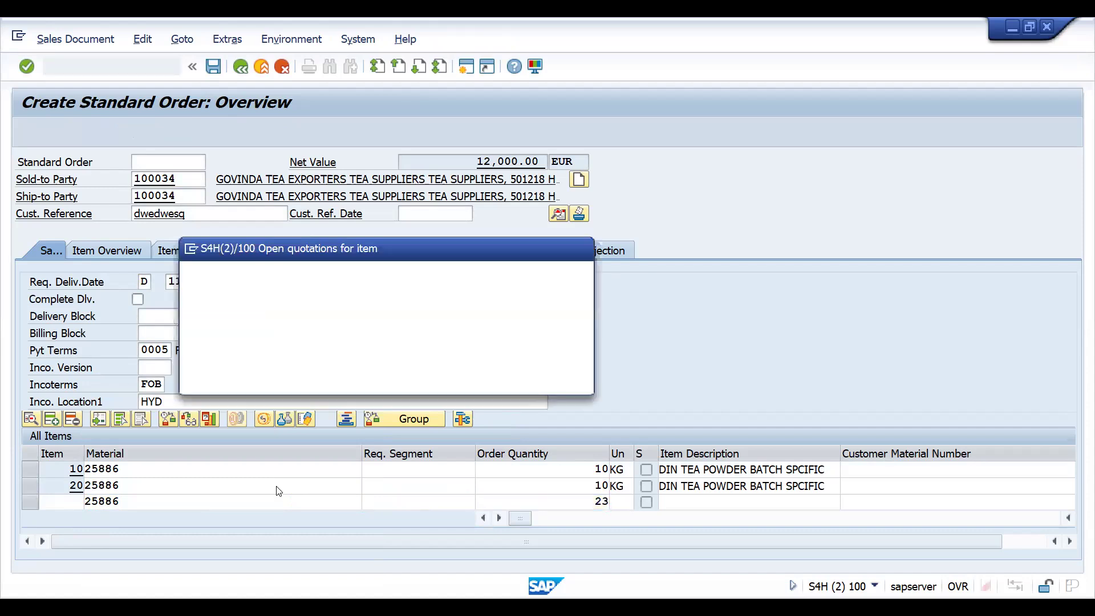
pyautogui.press('Return')
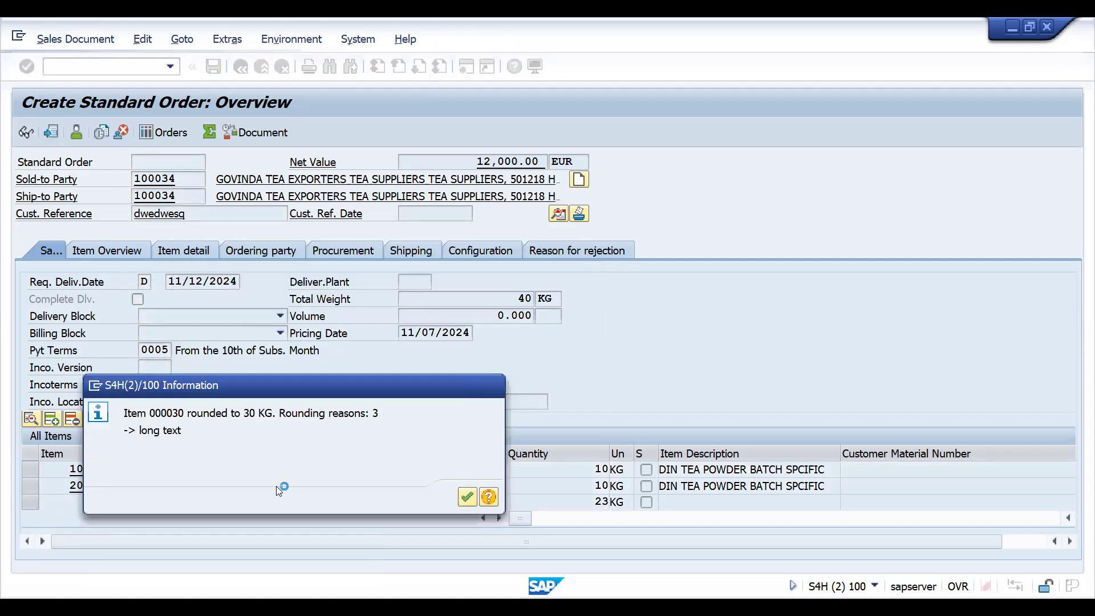
pyautogui.press('Return')
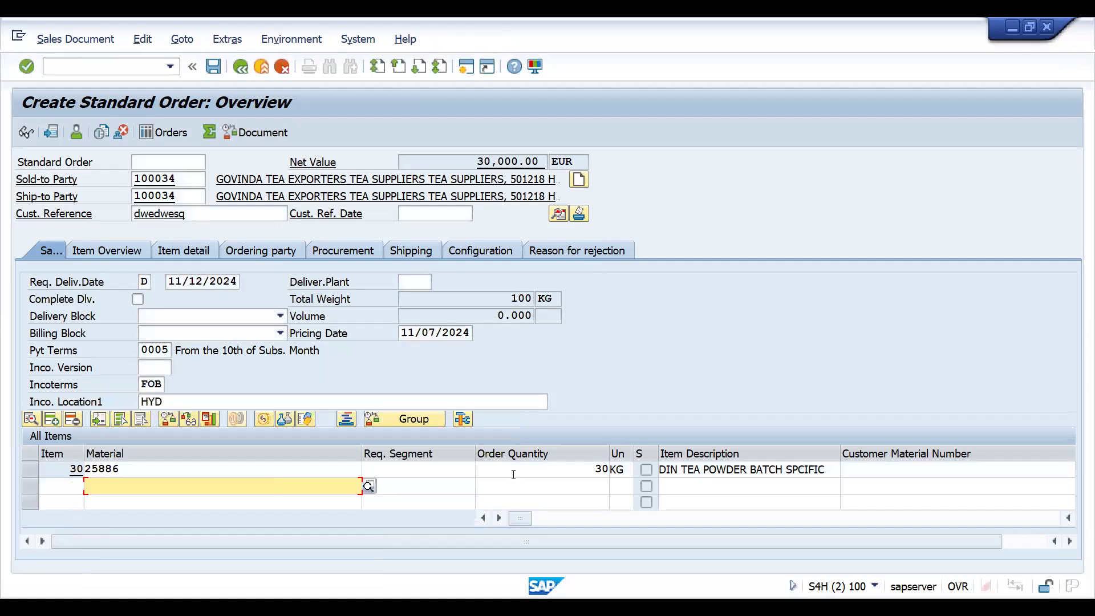
# - Add material 25886 as the fourth order item with an order quantity of 19 and accept the rounding
pyautogui.click(550, 487)
pyautogui.write('19')
pyautogui.click(323, 485)
pyautogui.press('Down')
pyautogui.press('Down')
pyautogui.press('Return')
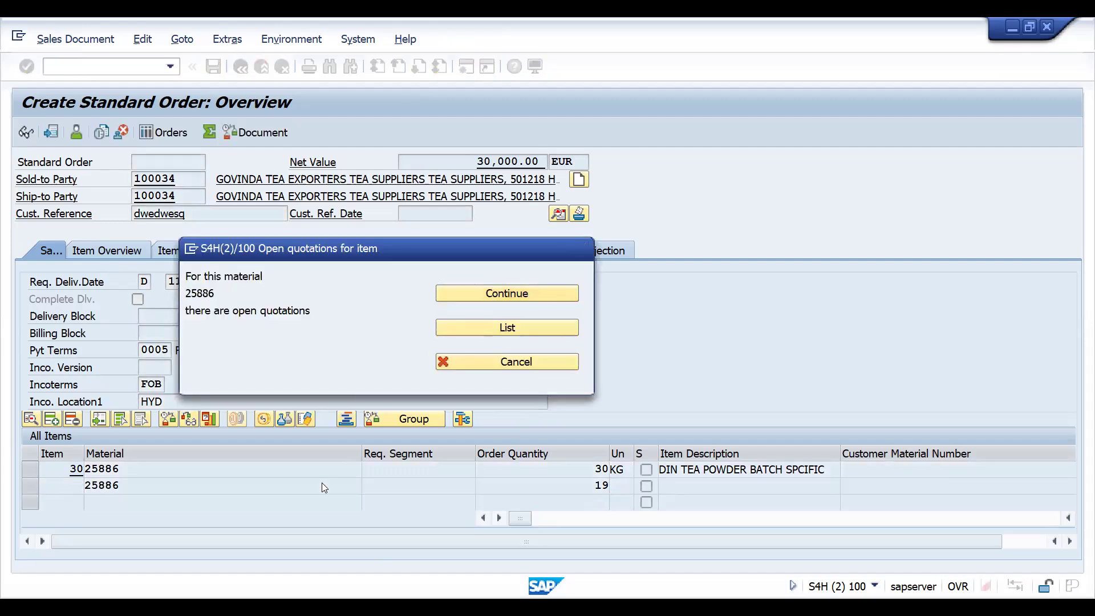
pyautogui.press('Return')
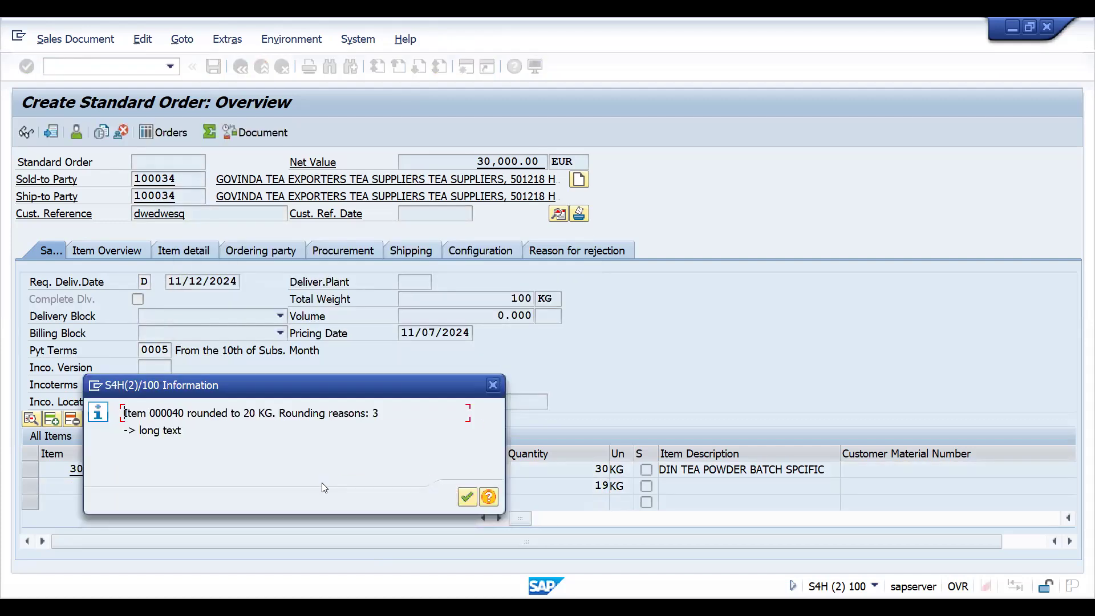
pyautogui.press('Return')
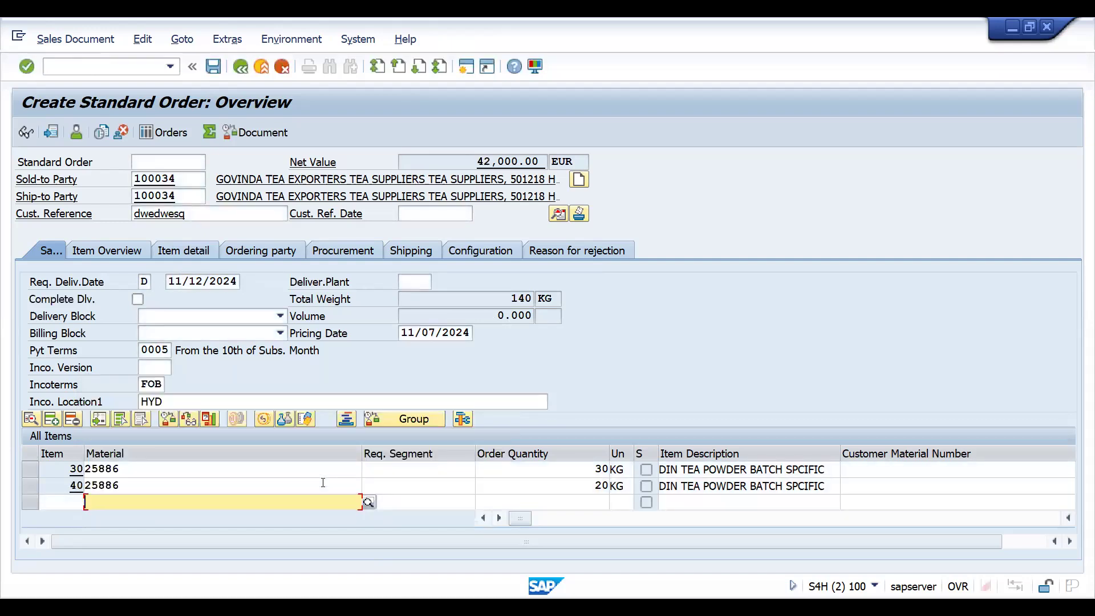
# - Leave the order unsaved and start a customer-material info record for the proposed customer, sales organization DRAM and distribution channel DI
pyautogui.click(81, 73)
pyautogui.write('/NV')
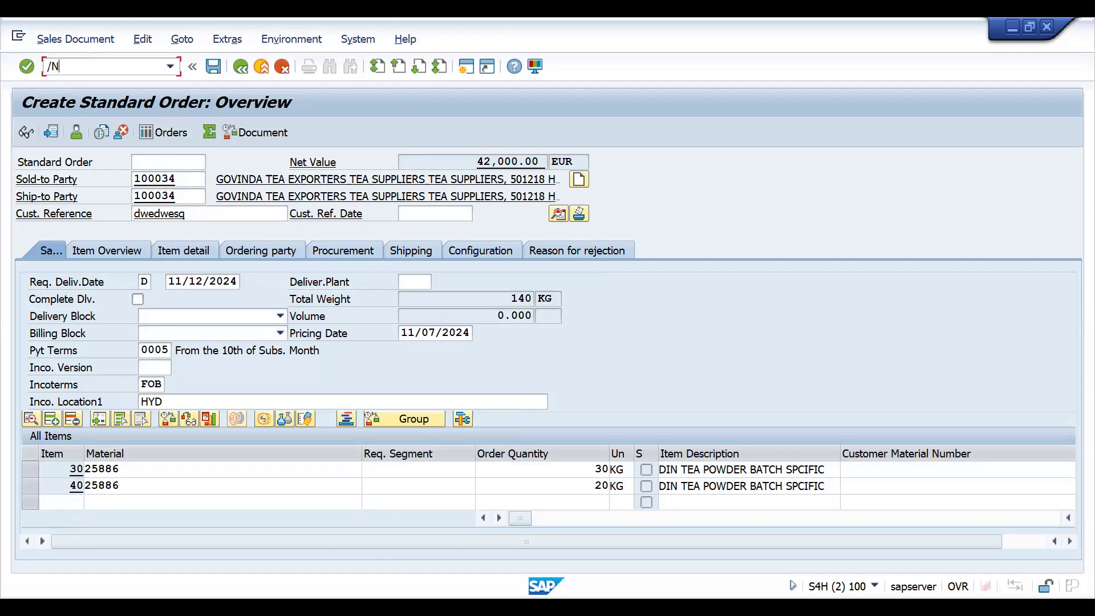
pyautogui.press('BackSpace')
pyautogui.write('VD6')
pyautogui.press('BackSpace')
pyautogui.write('5')
pyautogui.press('Return')
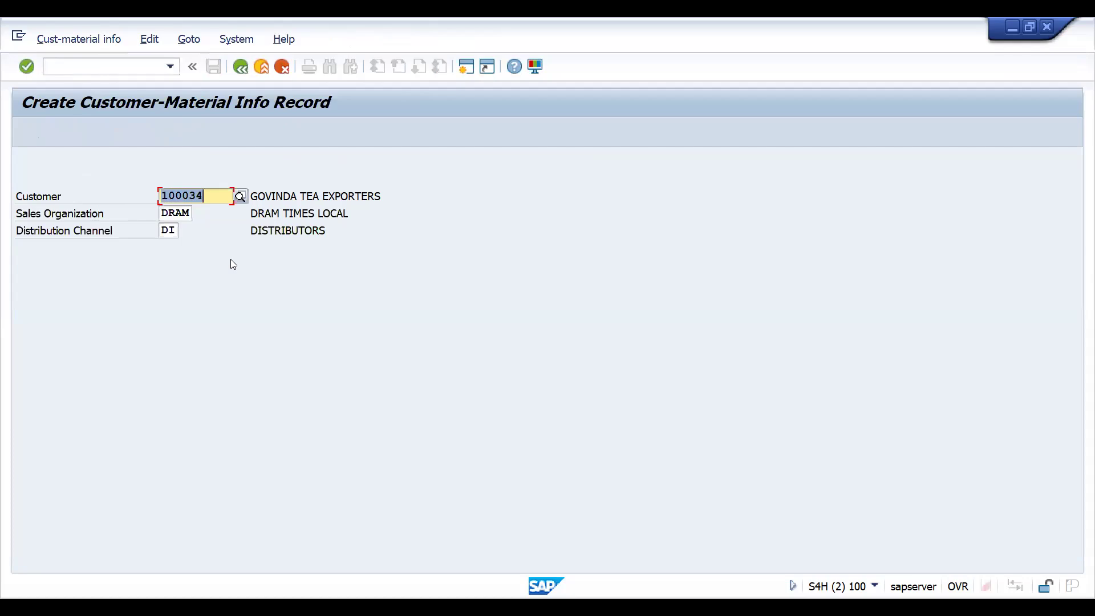
pyautogui.press('Return')
# - Enter material 25886 on the info record's first line with customer material SUPERTEA
pyautogui.click(228, 263)
pyautogui.press('Down')
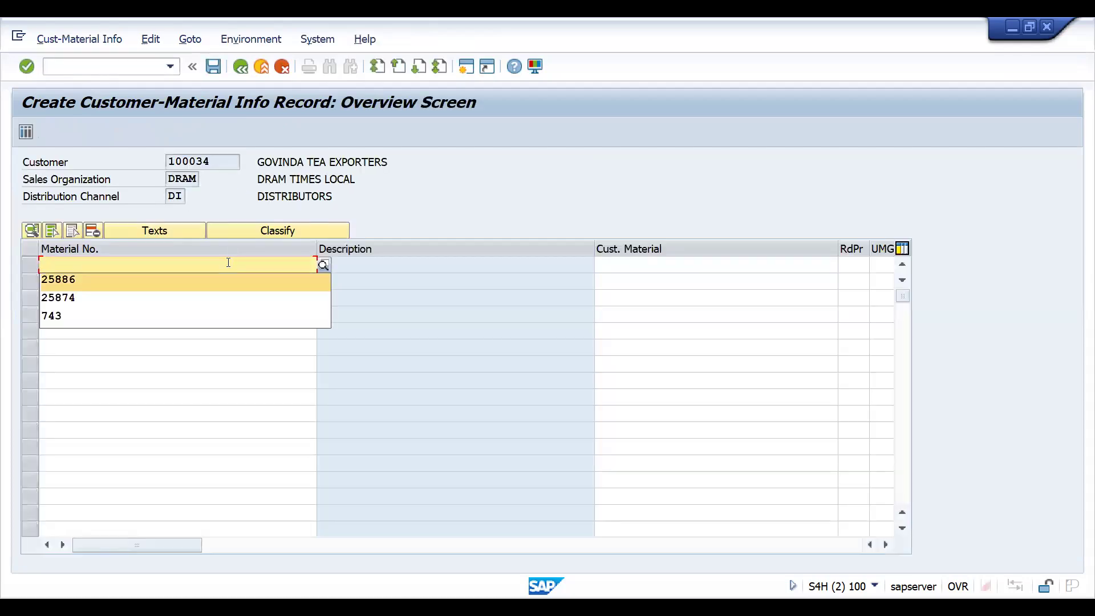
pyautogui.press('Return')
pyautogui.press('Tab')
pyautogui.write('SUPER')
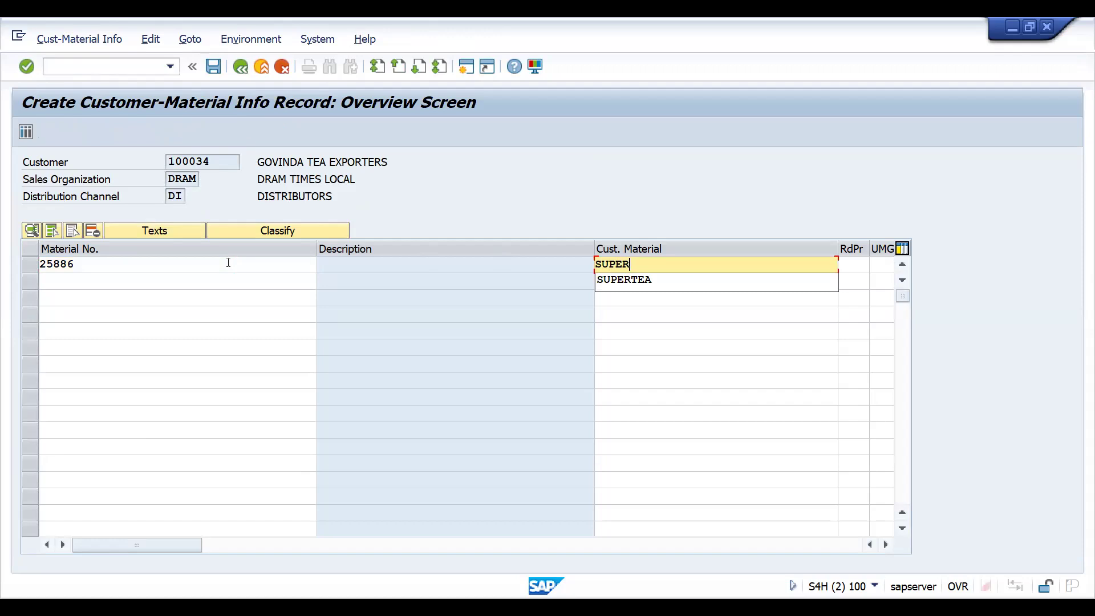
pyautogui.press('Down')
pyautogui.press('Return')
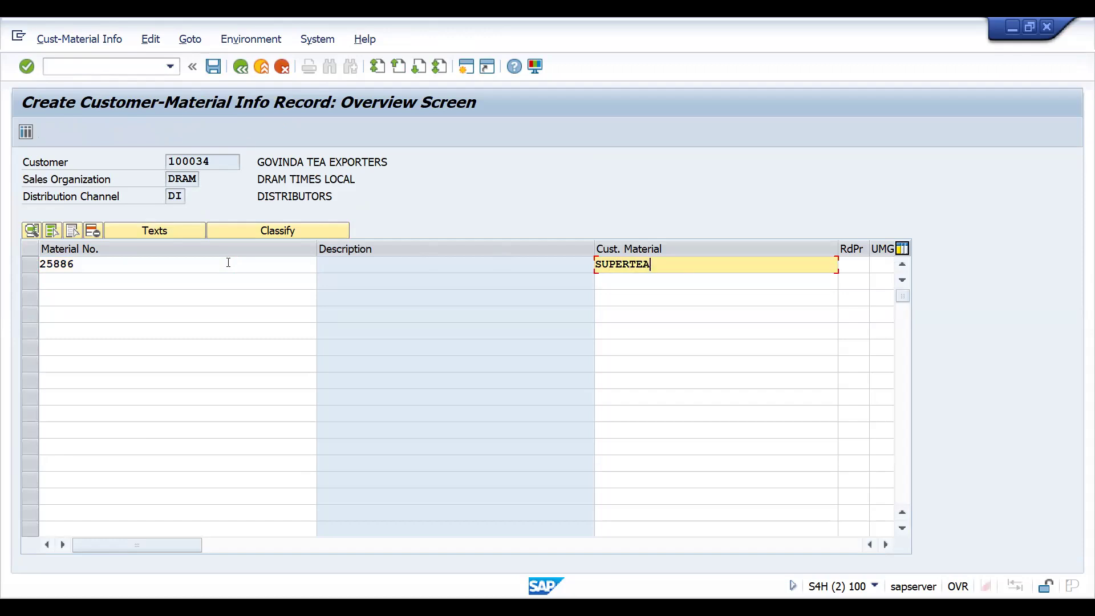
pyautogui.doubleClick(229, 263)
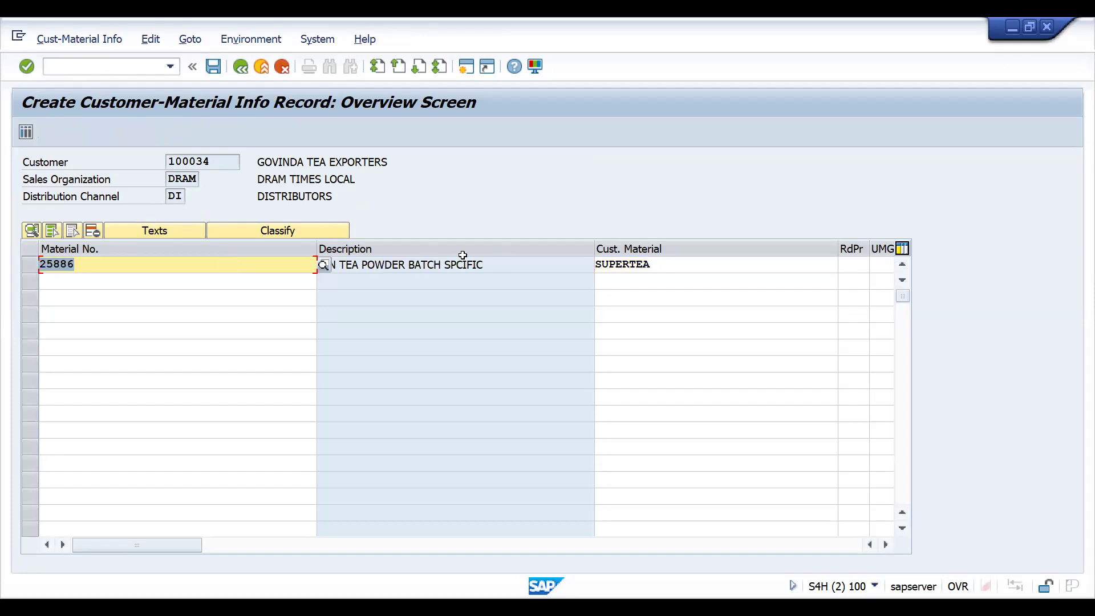
# - Look up the selectable rounding profiles for material 25886 on the info record's first line
pyautogui.click(853, 266)
pyautogui.click(874, 268)
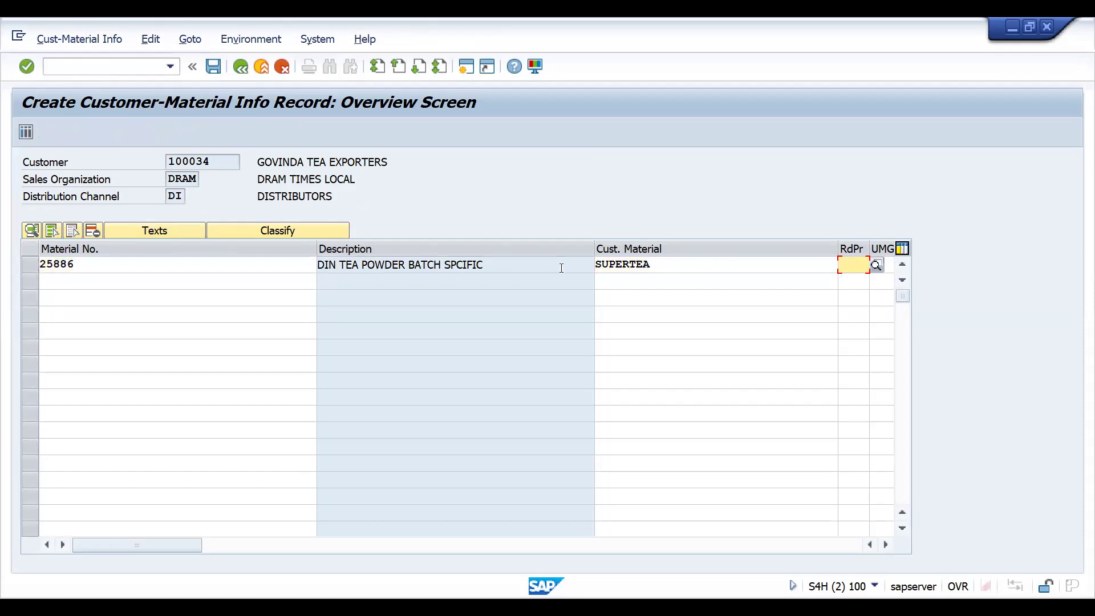
pyautogui.click(502, 265)
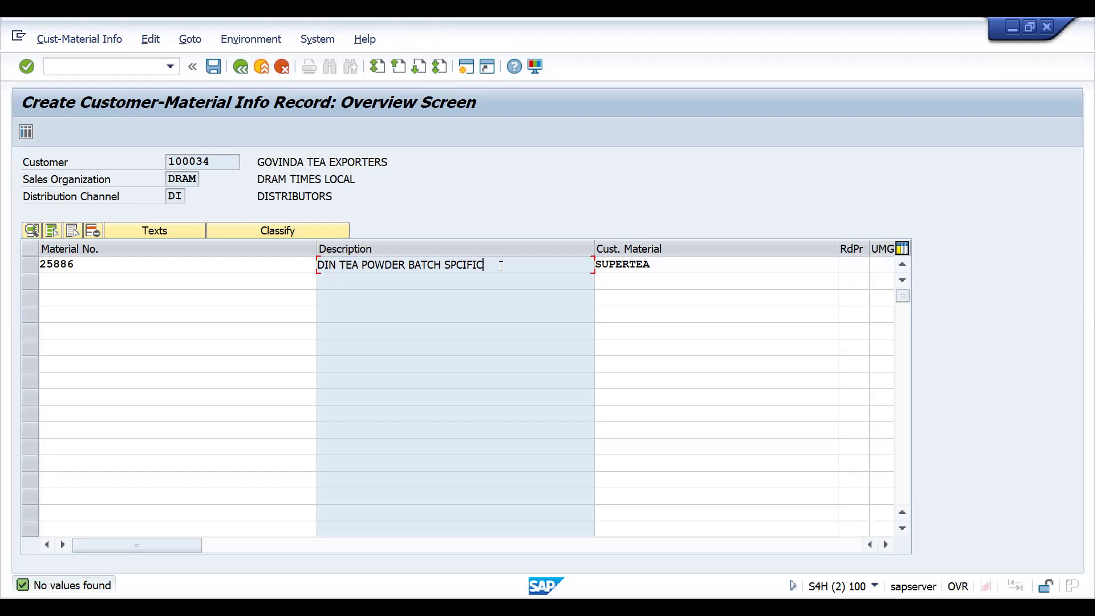
pyautogui.click(261, 270)
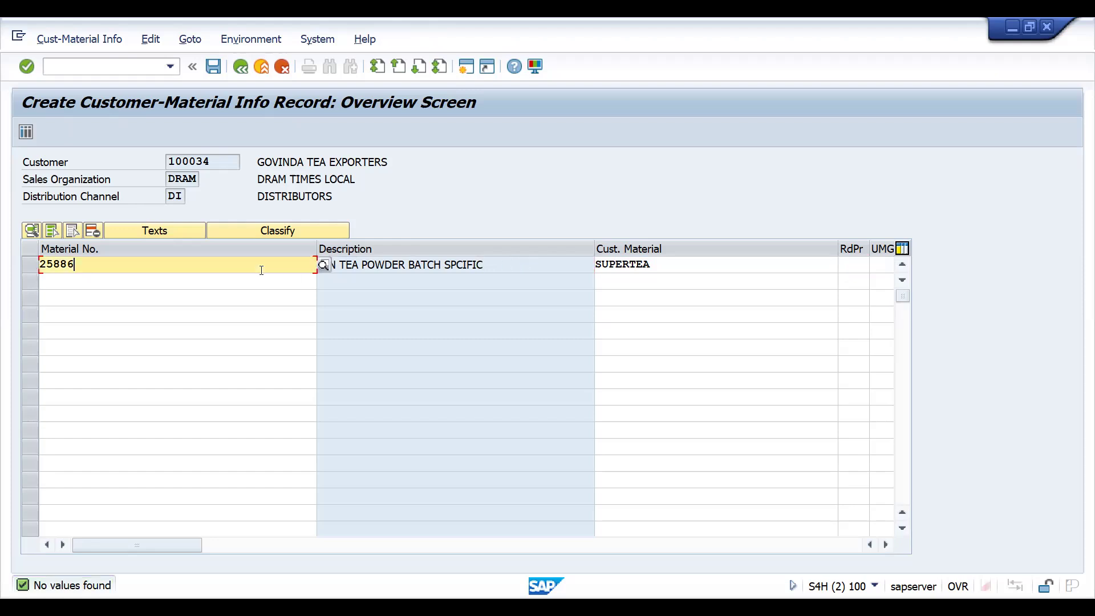
pyautogui.click(858, 264)
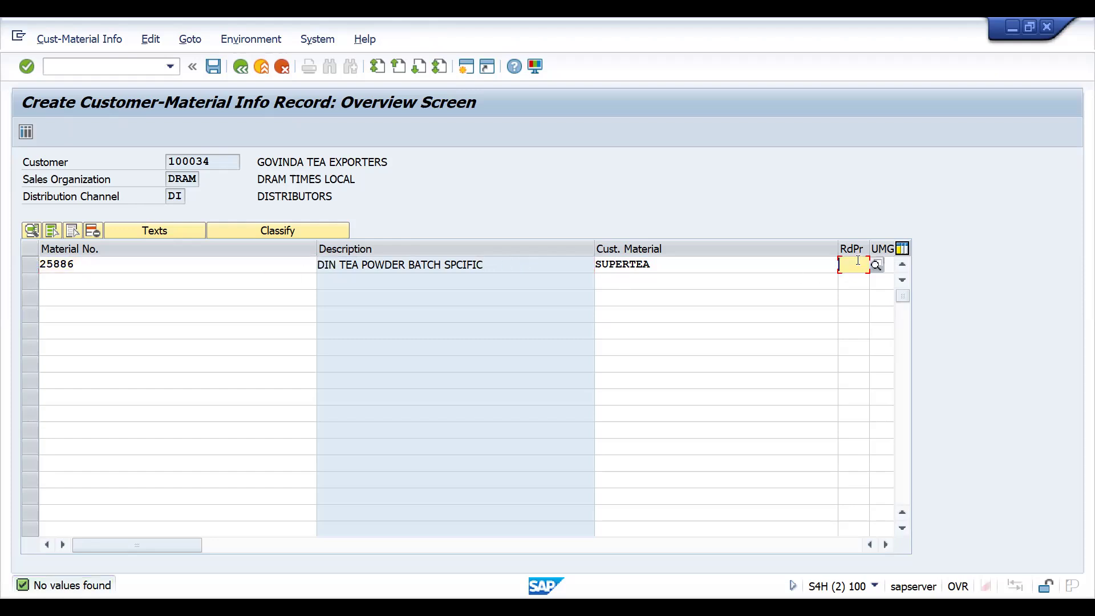
# - Set the shipping plant to DRP1 in the item details of material 25886 and return to the info record overview
pyautogui.doubleClick(502, 268)
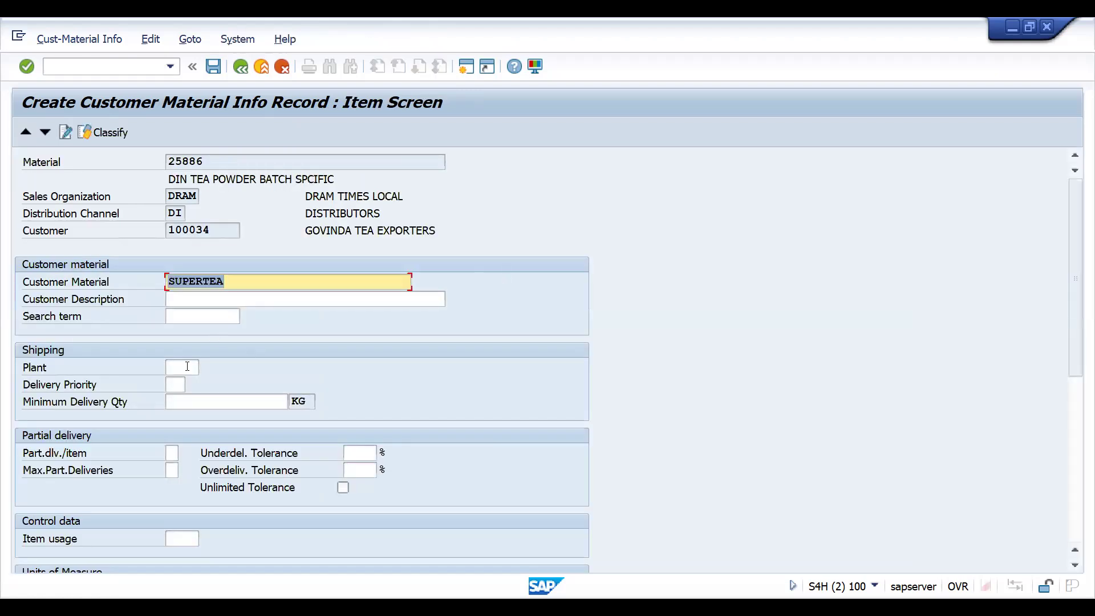
pyautogui.click(176, 368)
pyautogui.write('DRP1')
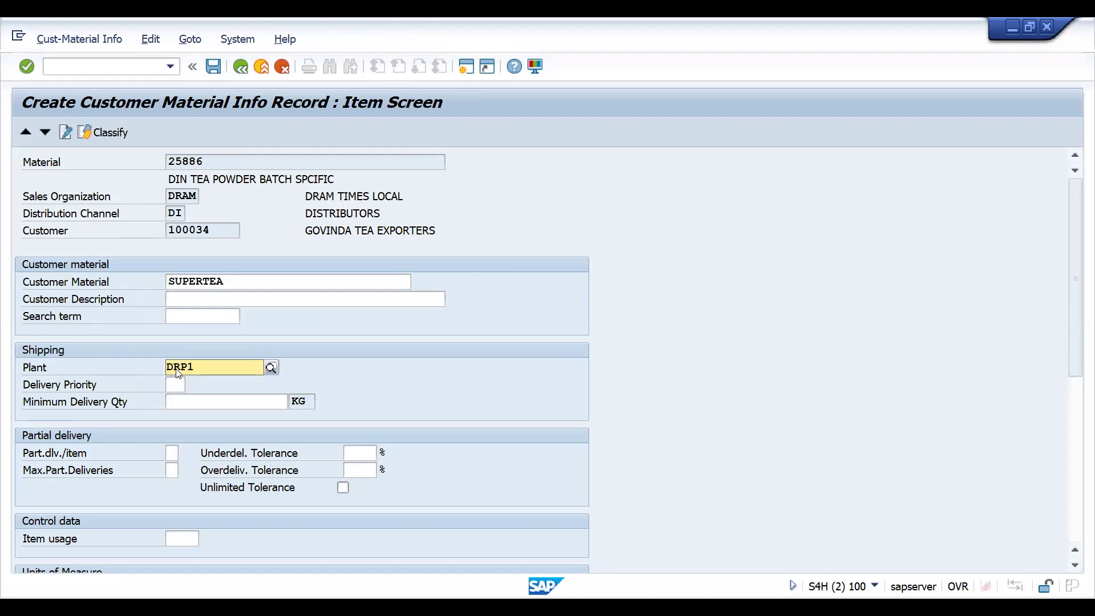
pyautogui.press('Return')
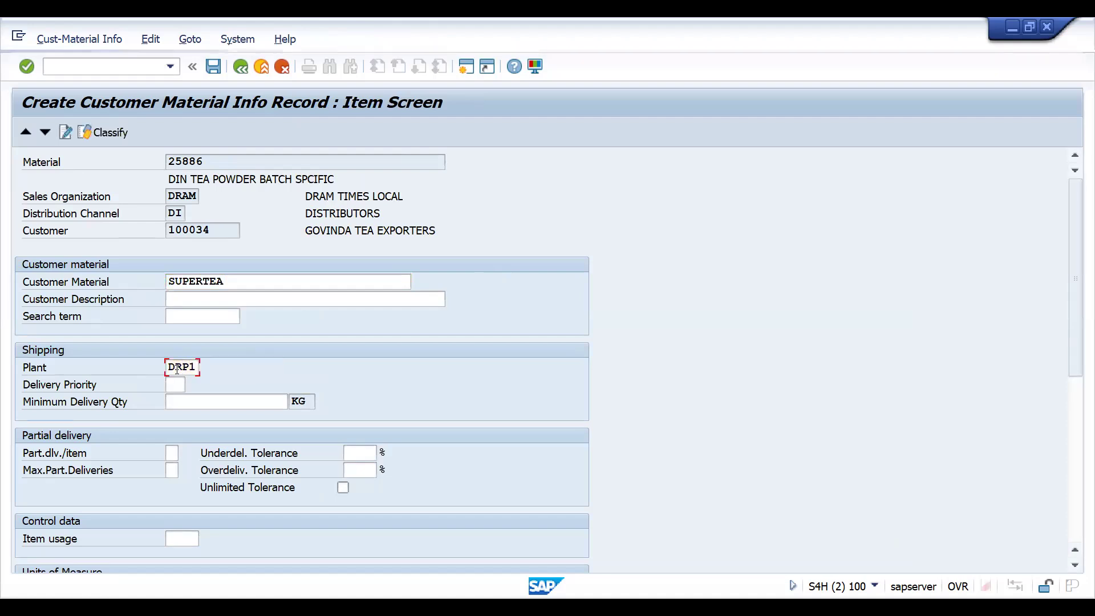
pyautogui.click(241, 67)
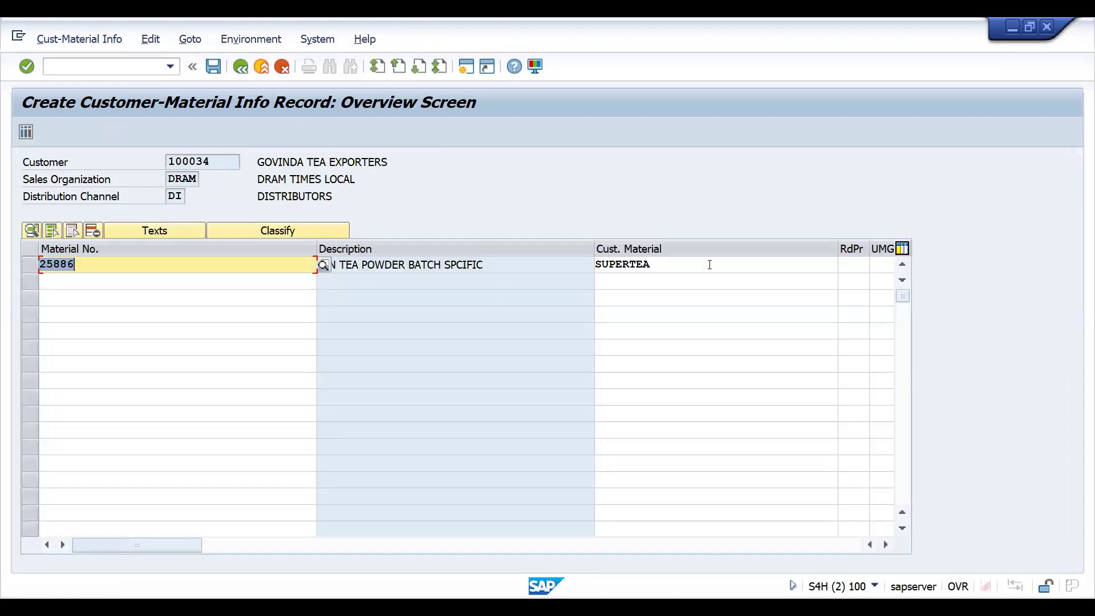
# - Assign rounding profile YSAL to material 25886 in the customer-material info record and save the record
pyautogui.click(855, 265)
pyautogui.click(874, 268)
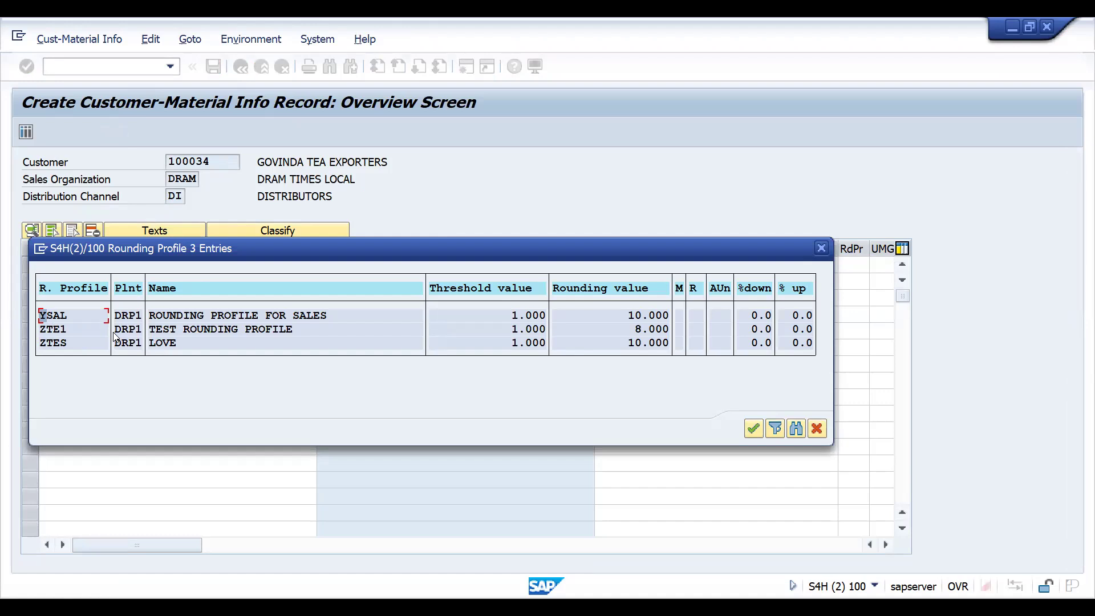
pyautogui.doubleClick(65, 316)
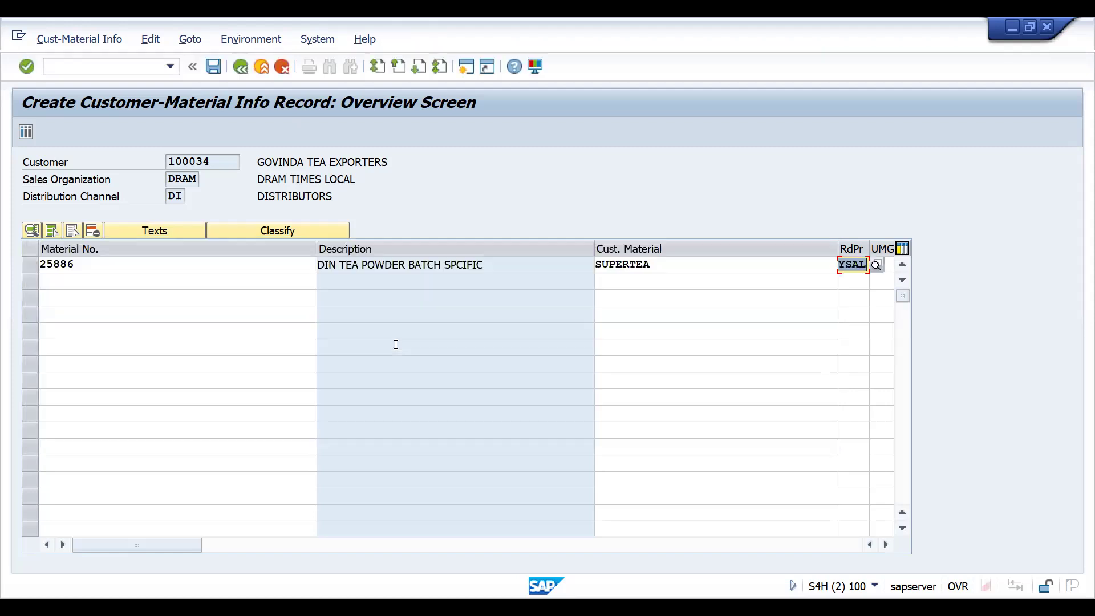
pyautogui.hotkey('ctrl', 's')
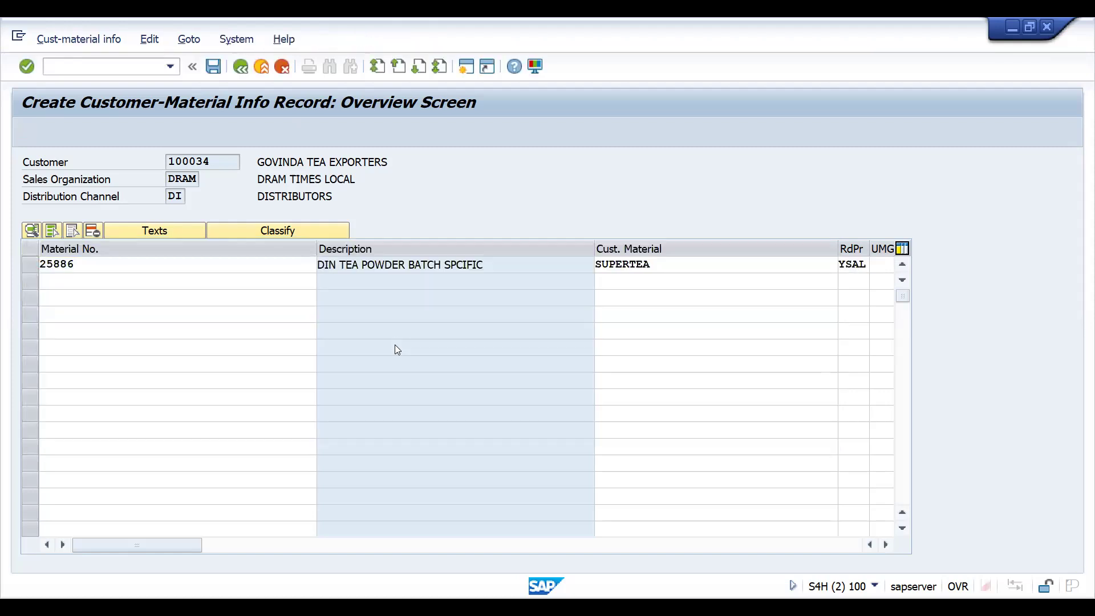
# - Go to transaction VA01 and start a new standard order of type DOR1 with the proposed sales area
pyautogui.click(96, 72)
pyautogui.write('/NVA01')
pyautogui.press('Return')
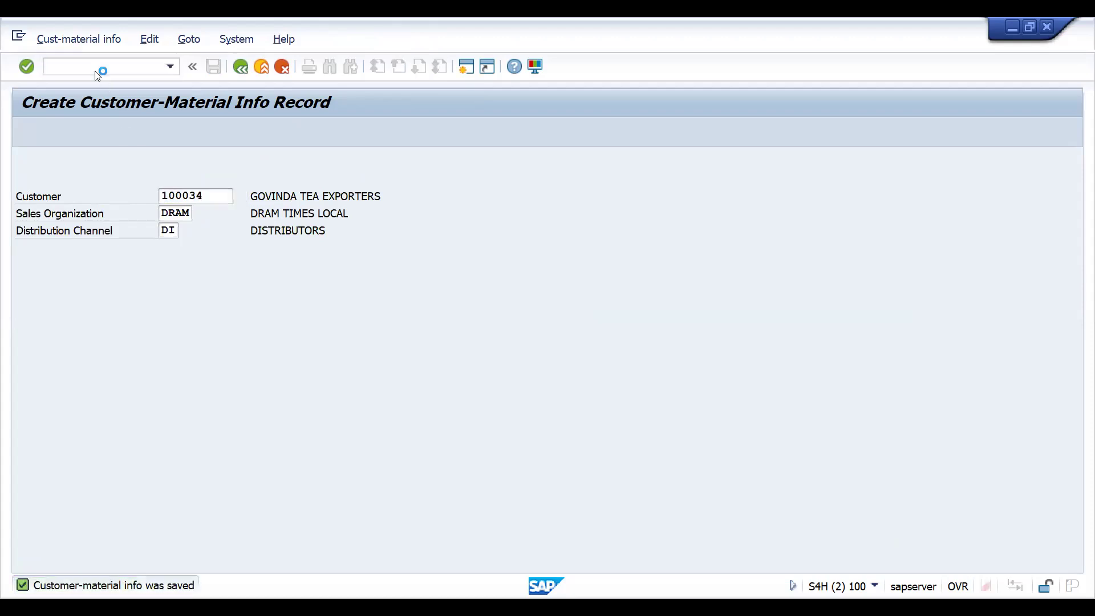
pyautogui.press('Return')
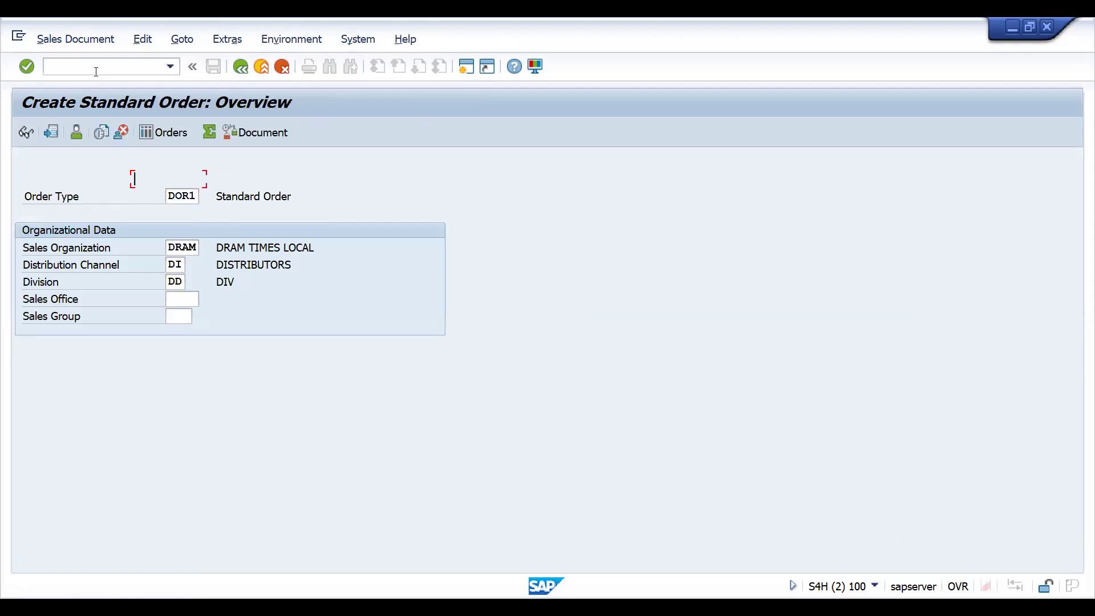
# - Fill in the new order's sold-to party with the customer number and set the customer reference to dwedwesq
pyautogui.press('space')
pyautogui.press('Down')
pyautogui.press('Return')
pyautogui.press('Return')
pyautogui.press('space')
pyautogui.press('Down')
pyautogui.press('Return')
pyautogui.press('Return')
# - Leave the first material entry empty and open the new order's item overview
pyautogui.press('space')
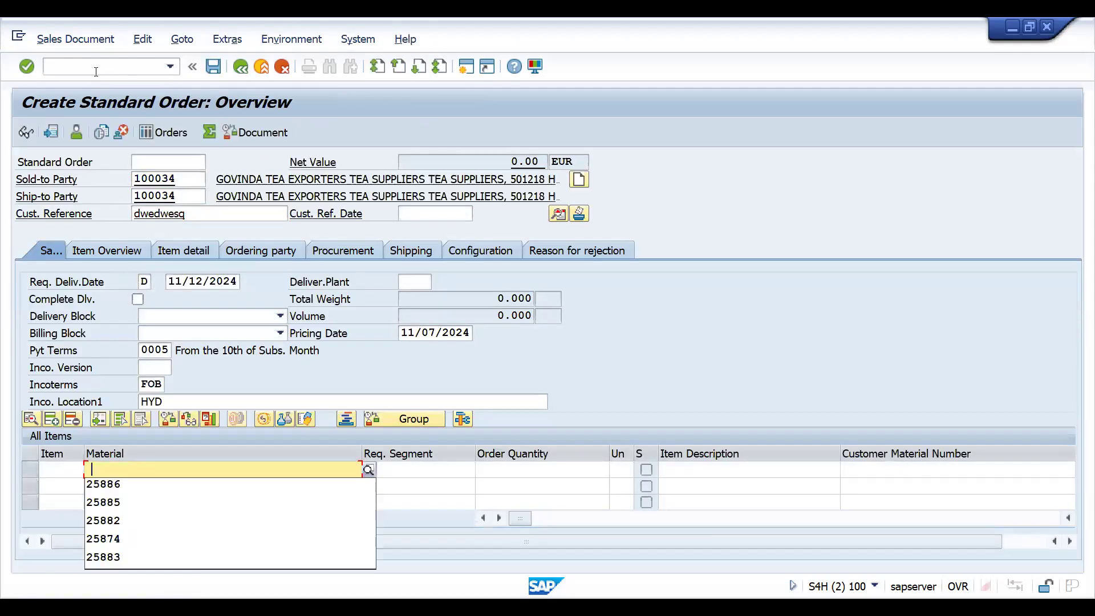
pyautogui.press('Down')
pyautogui.press('BackSpace')
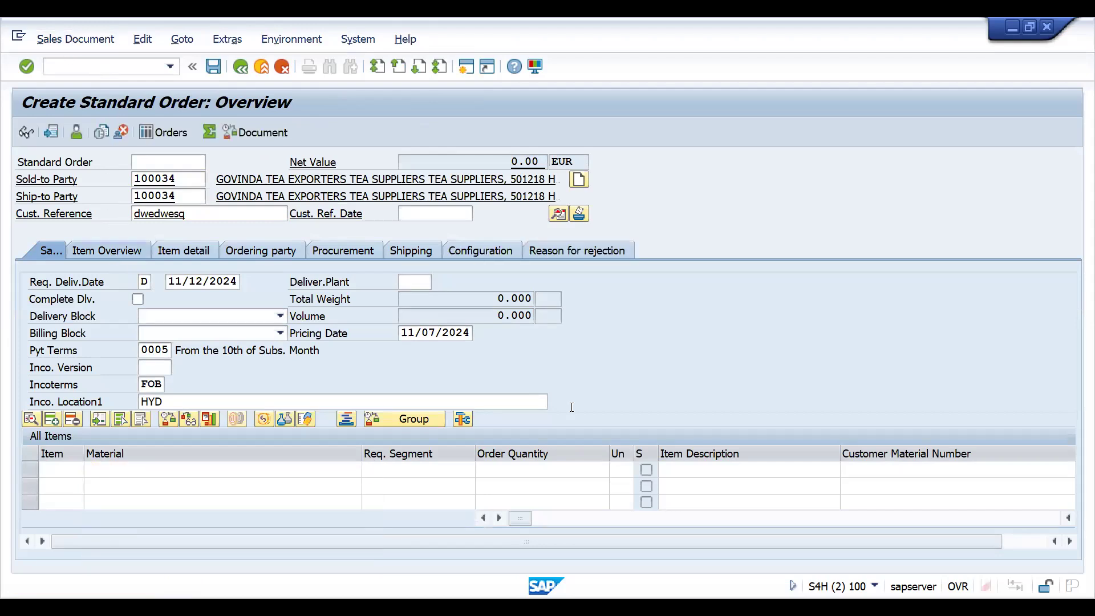
pyautogui.click(113, 251)
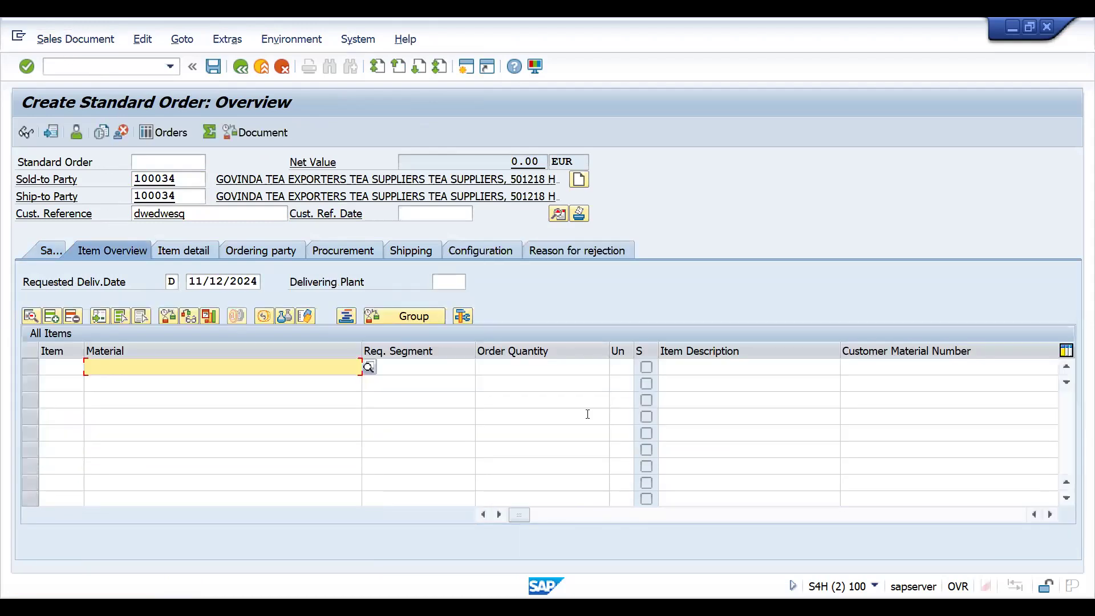
# - Enter customer material number SUPERTEA for the first order item and have its material determined
pyautogui.click(890, 369)
pyautogui.press('BackSpace')
pyautogui.press('Down')
pyautogui.press('Return')
pyautogui.press('Return')
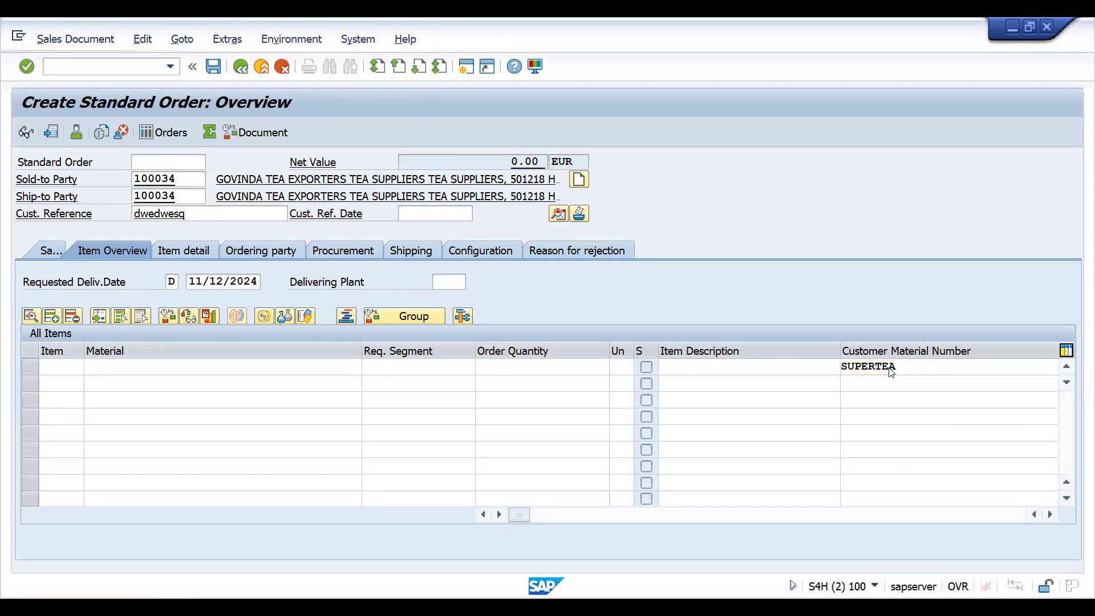
pyautogui.press('Return')
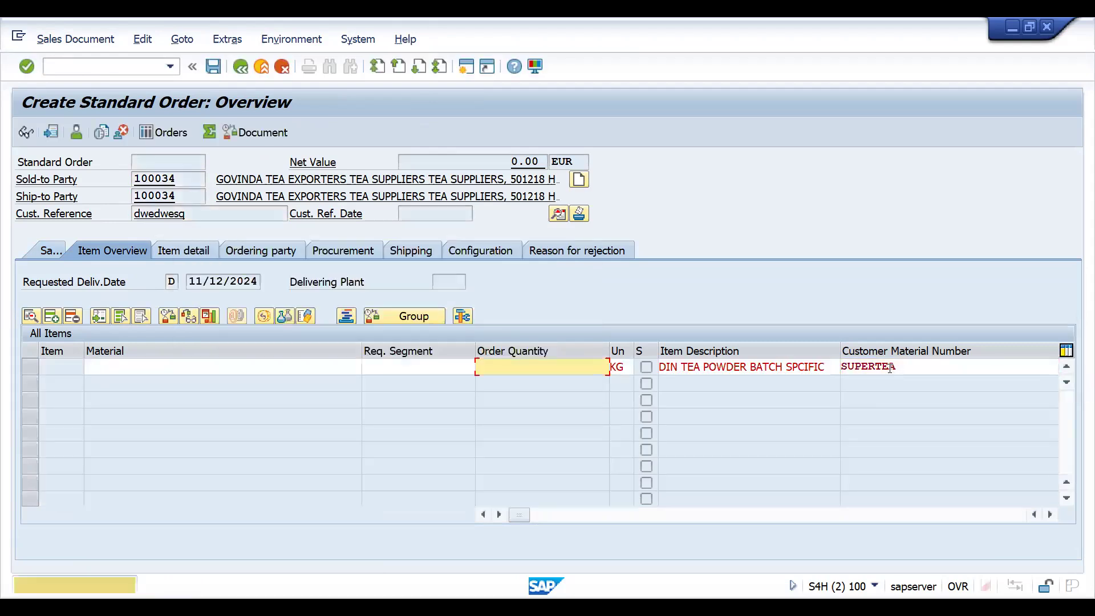
# - Set the first item's order quantity to 3 KG and acknowledge the rounding and pricing messages
pyautogui.write('3')
pyautogui.press('Return')
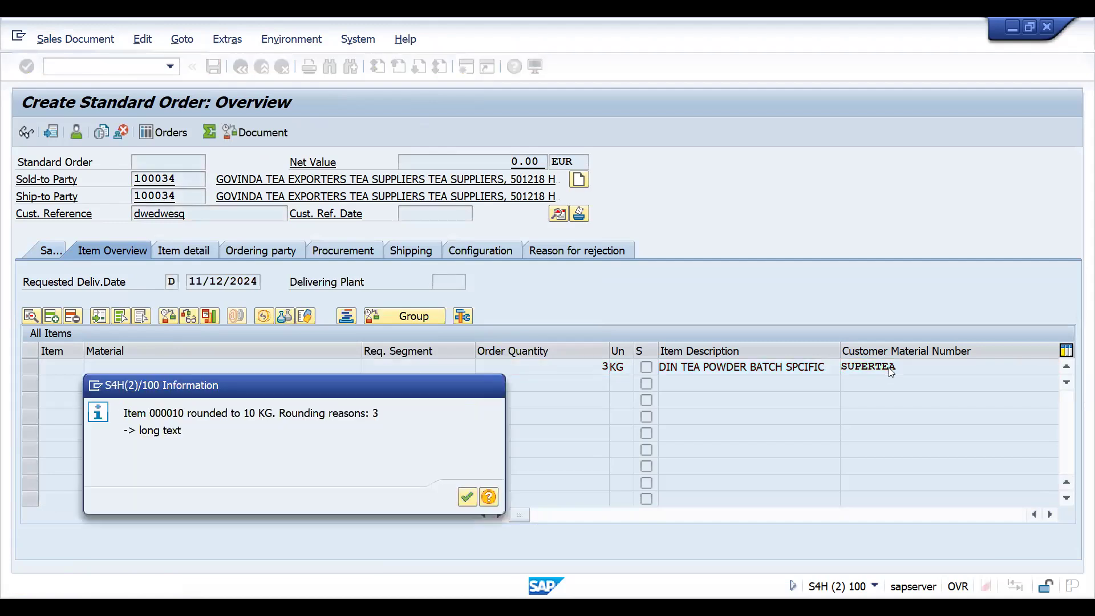
pyautogui.press('Return')
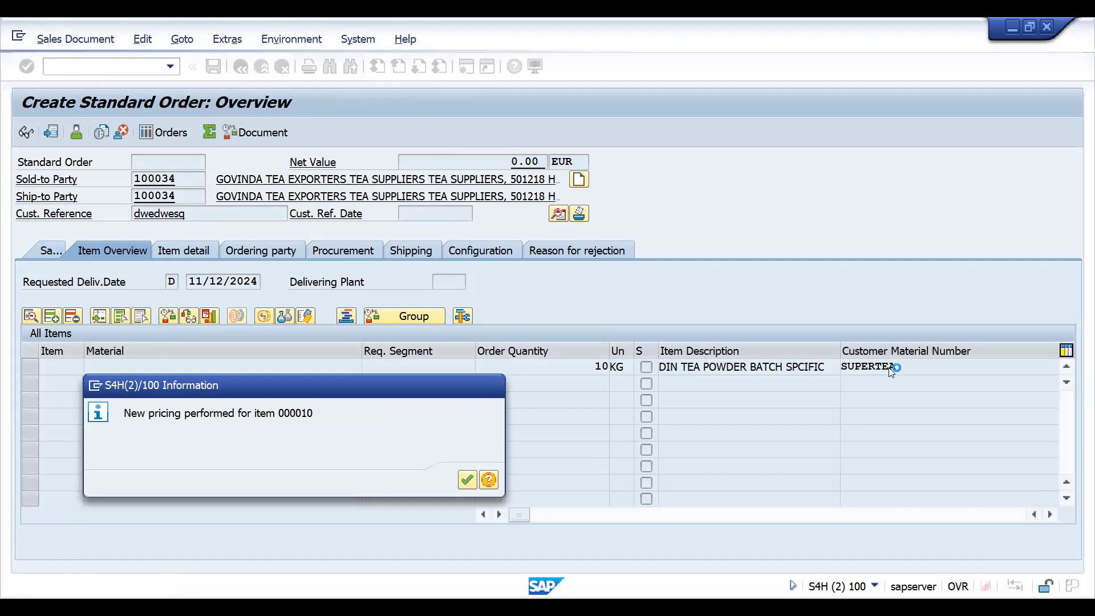
pyautogui.press('Return')
# - Add a second order item for customer material SUPERTEA and continue past the open quotations dialog
pyautogui.press('Tab')
pyautogui.press('Tab')
pyautogui.press('Tab')
pyautogui.press('Tab')
pyautogui.press('Tab')
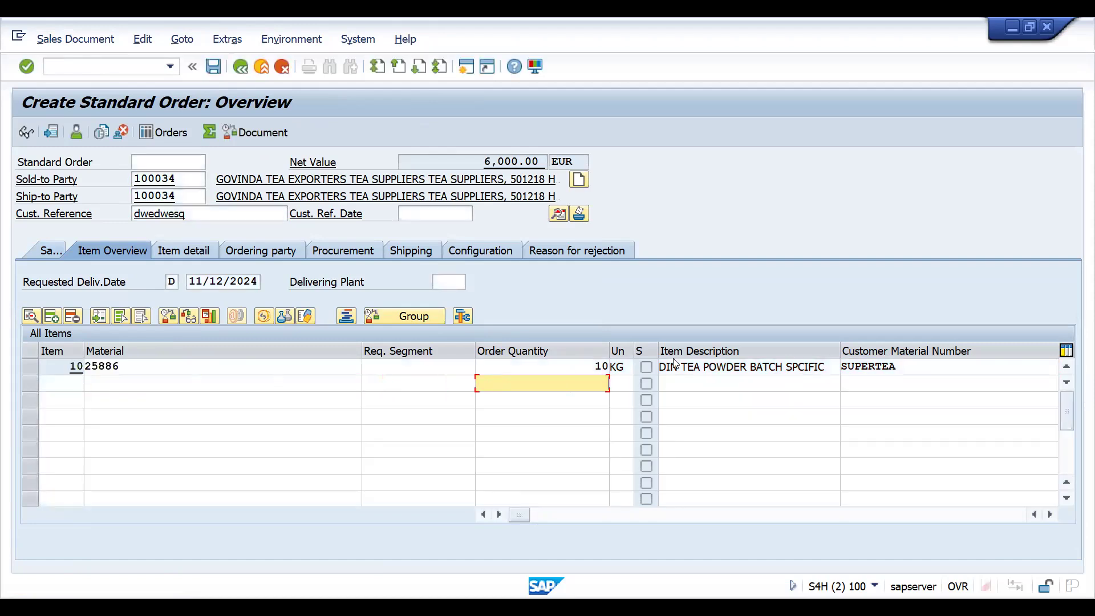
pyautogui.press('Down')
pyautogui.press('Return')
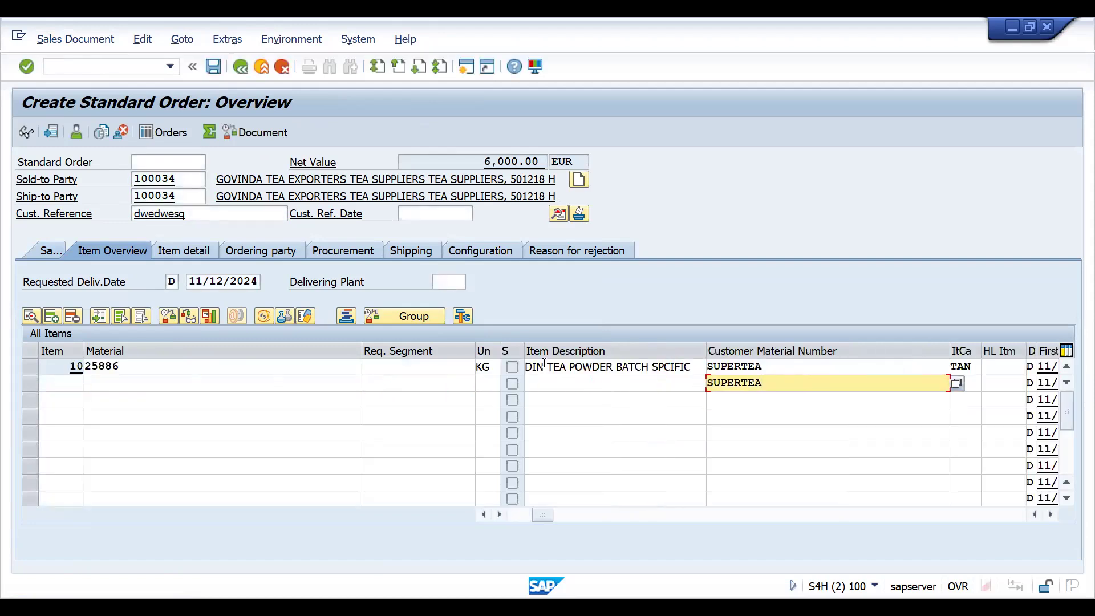
pyautogui.click(458, 384)
pyautogui.write('55')
pyautogui.press('Return')
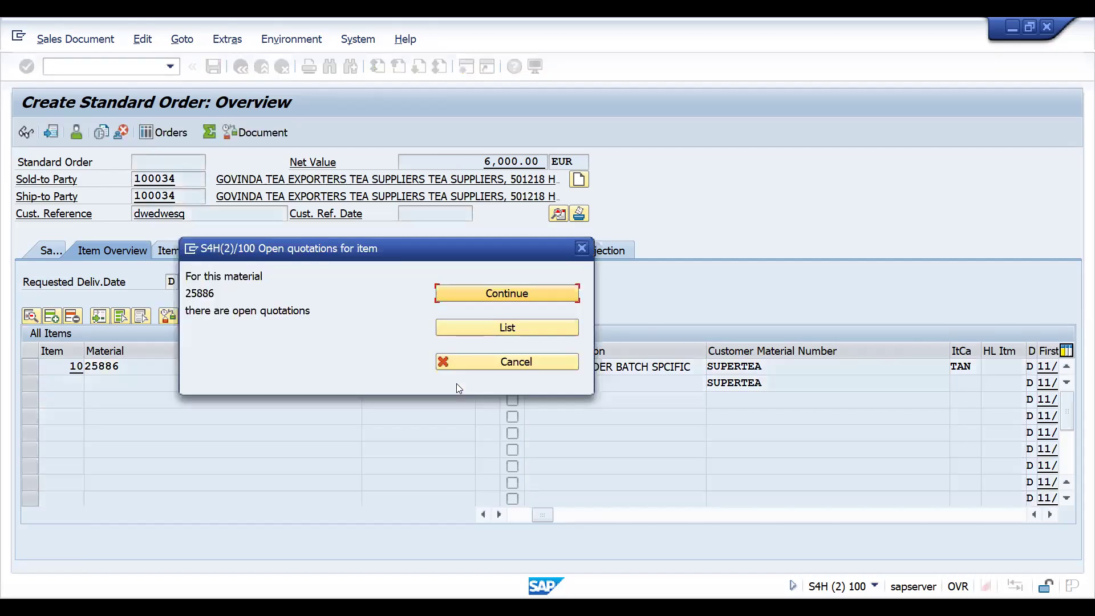
pyautogui.press('Return')
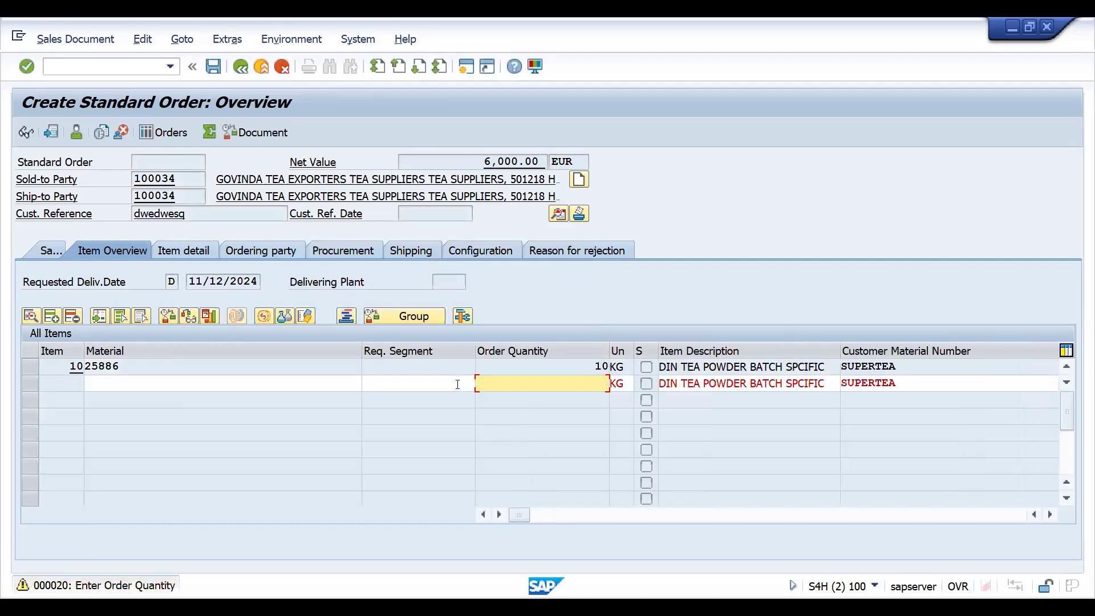
# - Set the second item's order quantity to 55 KG and acknowledge the rounding and pricing messages
pyautogui.write('55')
pyautogui.press('Return')
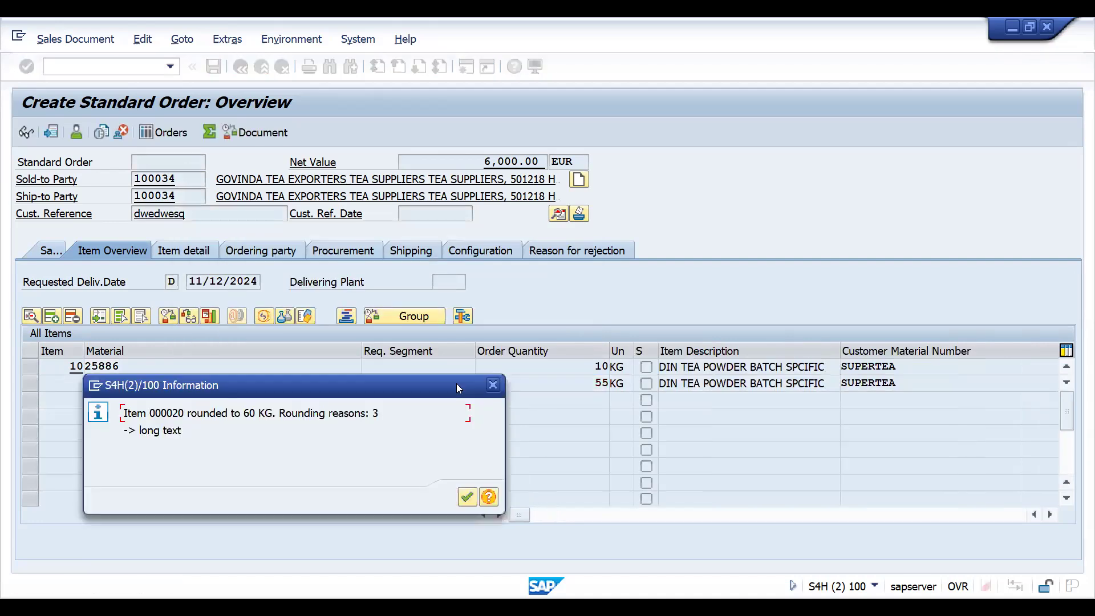
pyautogui.press('Return')
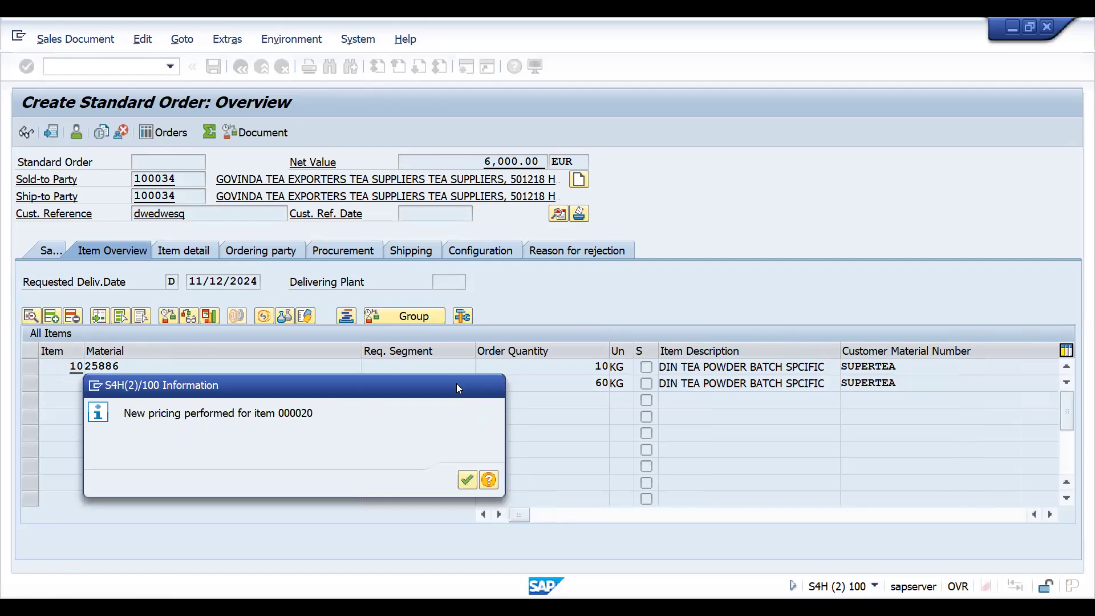
pyautogui.press('Return')
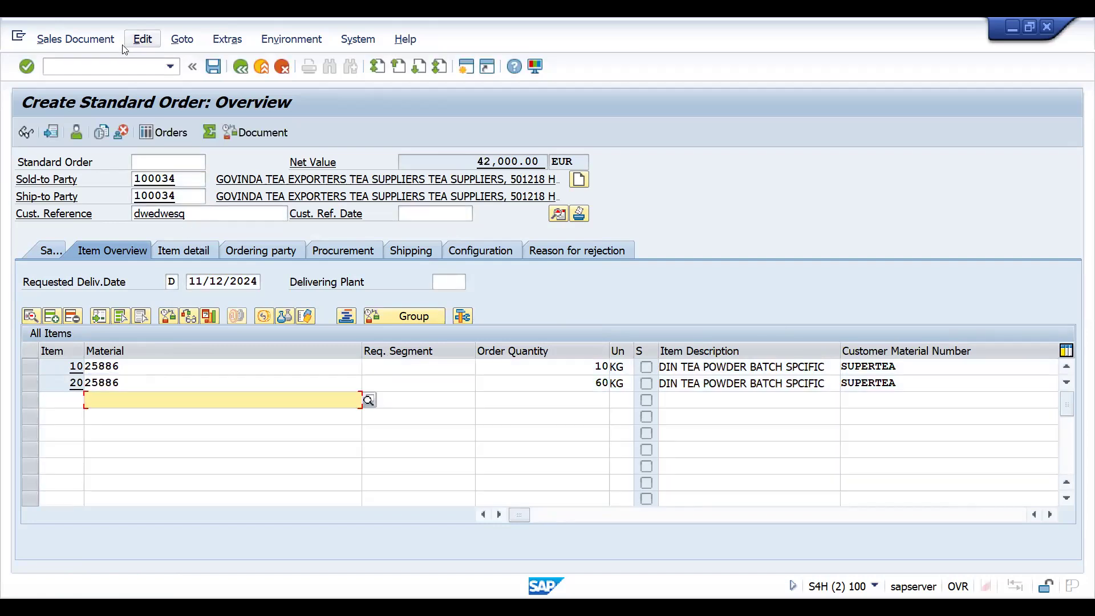
# - Leave the order for transaction VOV7 and open the details of item category TAN
pyautogui.click(90, 64)
pyautogui.write('/')
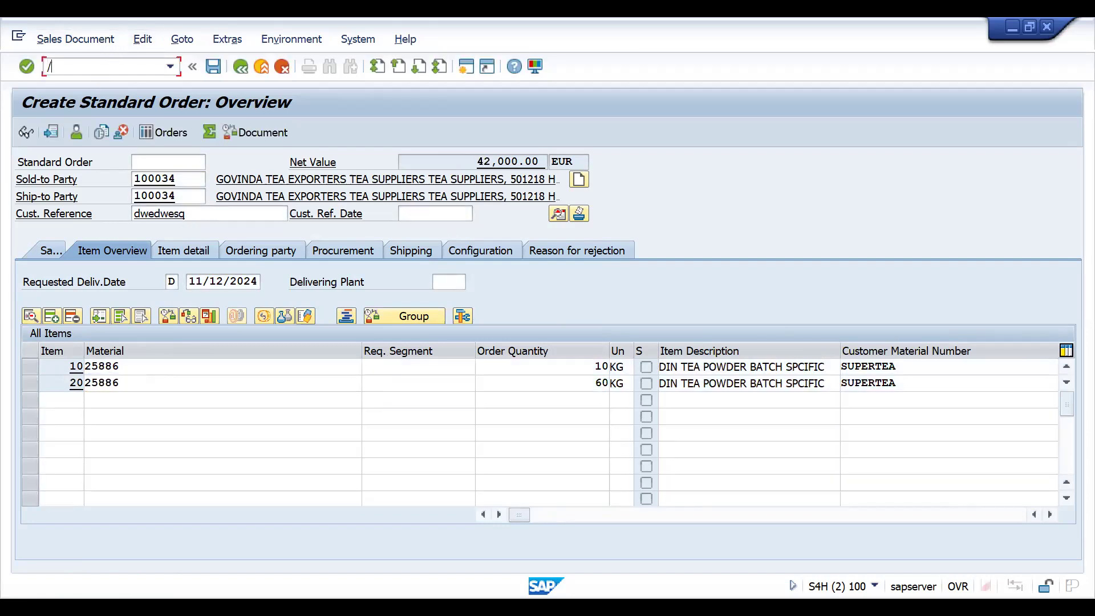
pyautogui.write('NVOV7')
pyautogui.press('Return')
pyautogui.click(100, 558)
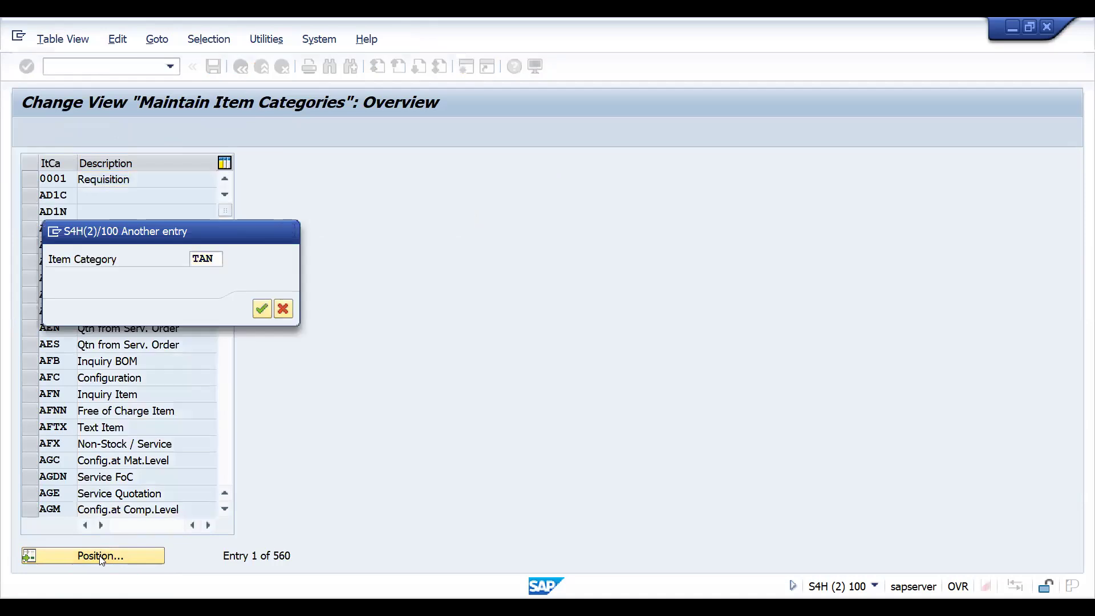
pyautogui.press('Return')
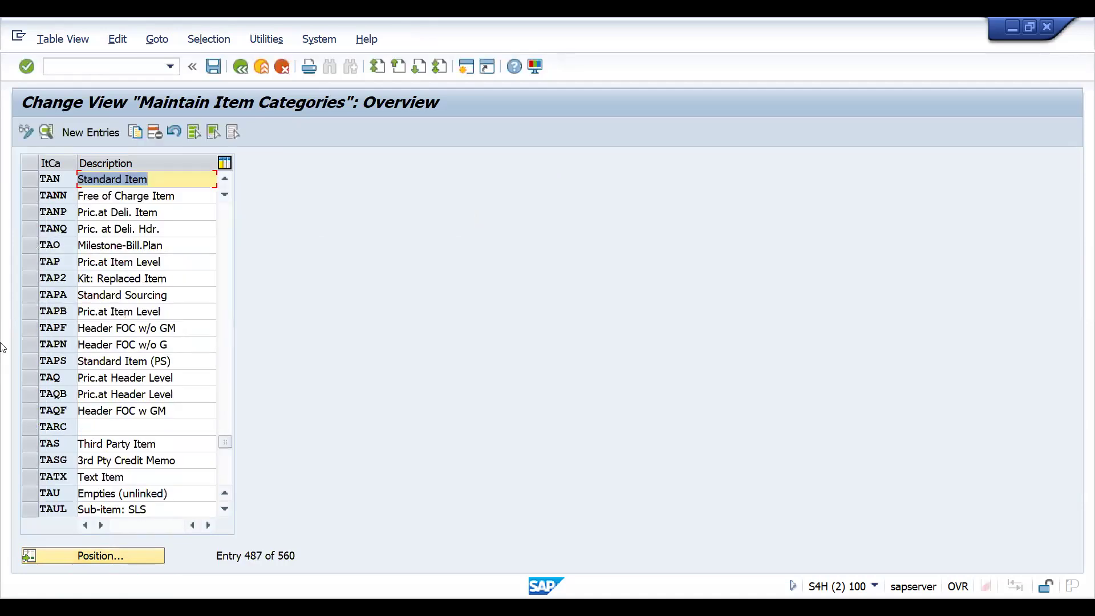
pyautogui.doubleClick(49, 178)
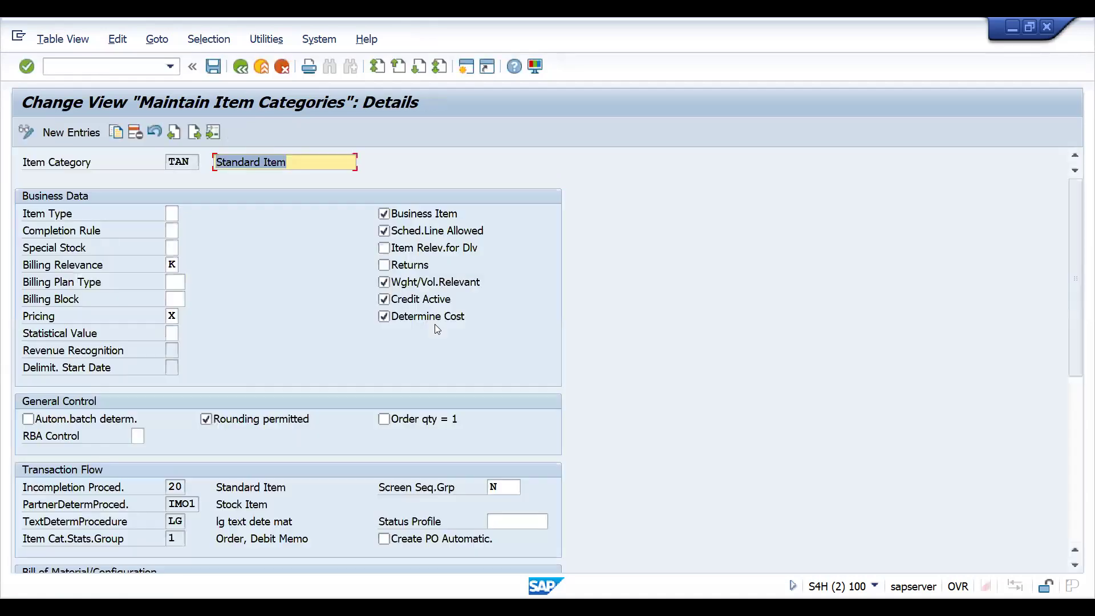
# - Disable Rounding permitted for item category TAN and save the change to the proposed customizing request
pyautogui.click(206, 420)
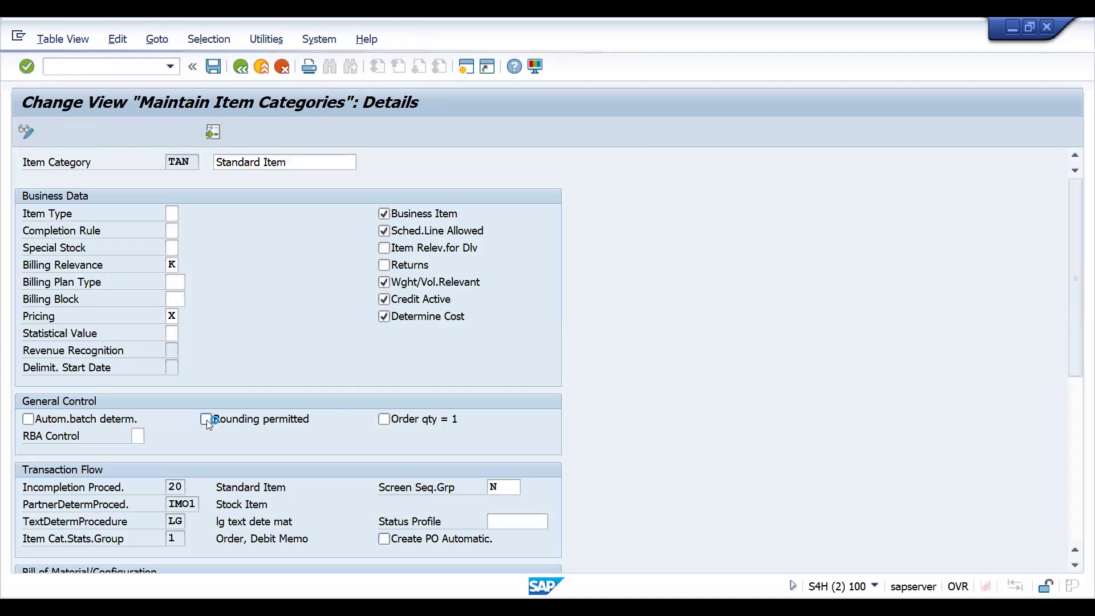
pyautogui.hotkey('ctrl', 's')
pyautogui.press('Return')
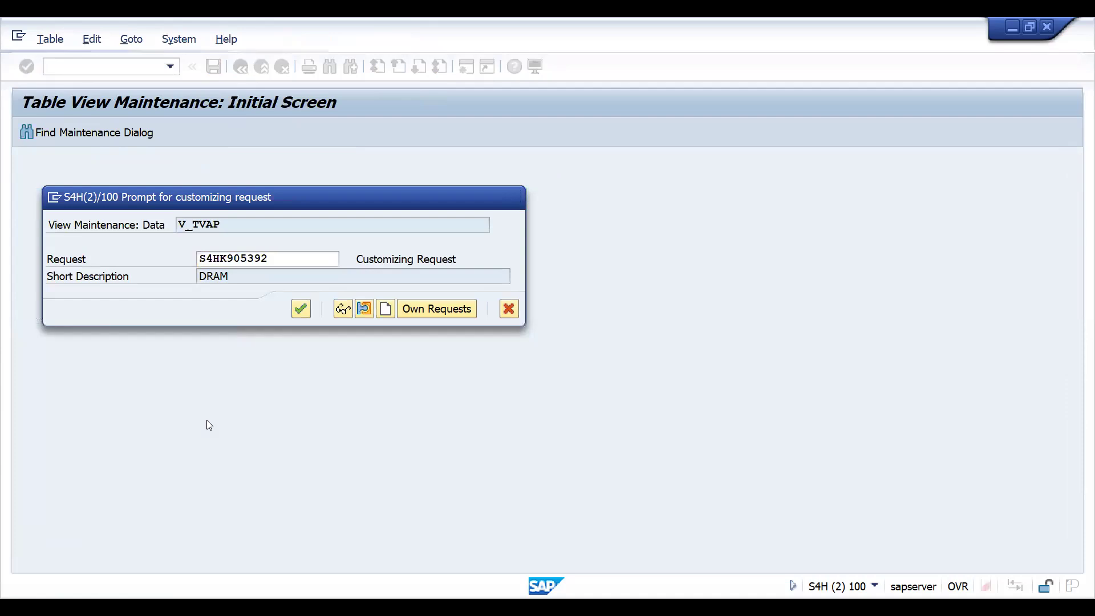
# - Start a new standard order in transaction VA01 with the same sold-to party and customer reference dwedwesq
pyautogui.click(75, 67)
pyautogui.write('/nva01')
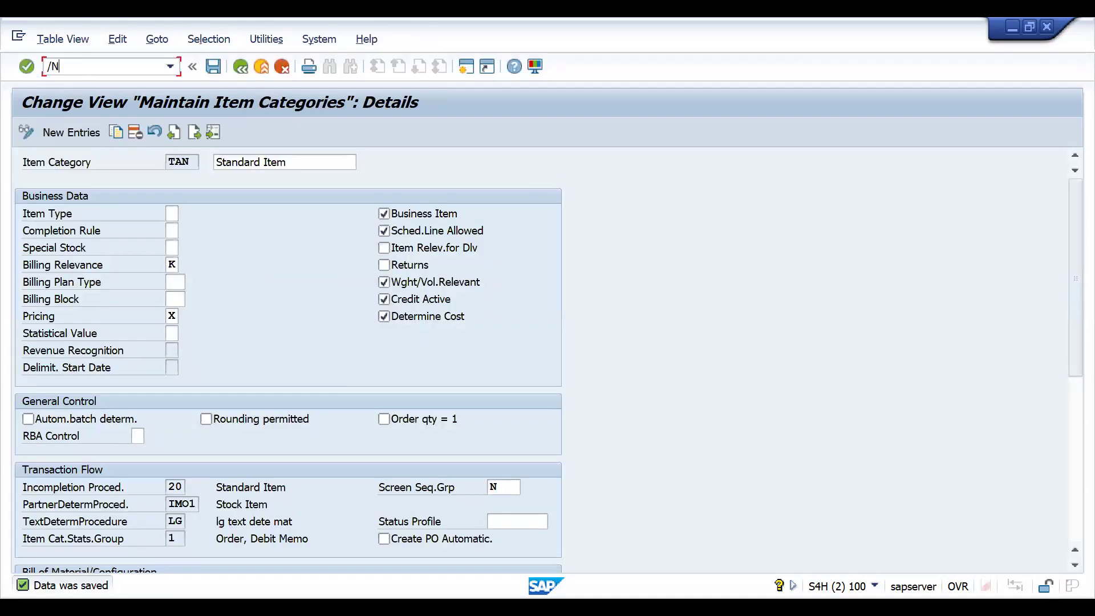
pyautogui.press('Return')
pyautogui.press('Return')
pyautogui.press('Return')
pyautogui.press('Return')
pyautogui.press('Return')
# - Add an item for material 25886 with order quantity 3 and continue past the open quotations dialog
pyautogui.press('Down')
pyautogui.press('Return')
pyautogui.press('Tab')
pyautogui.press('Tab')
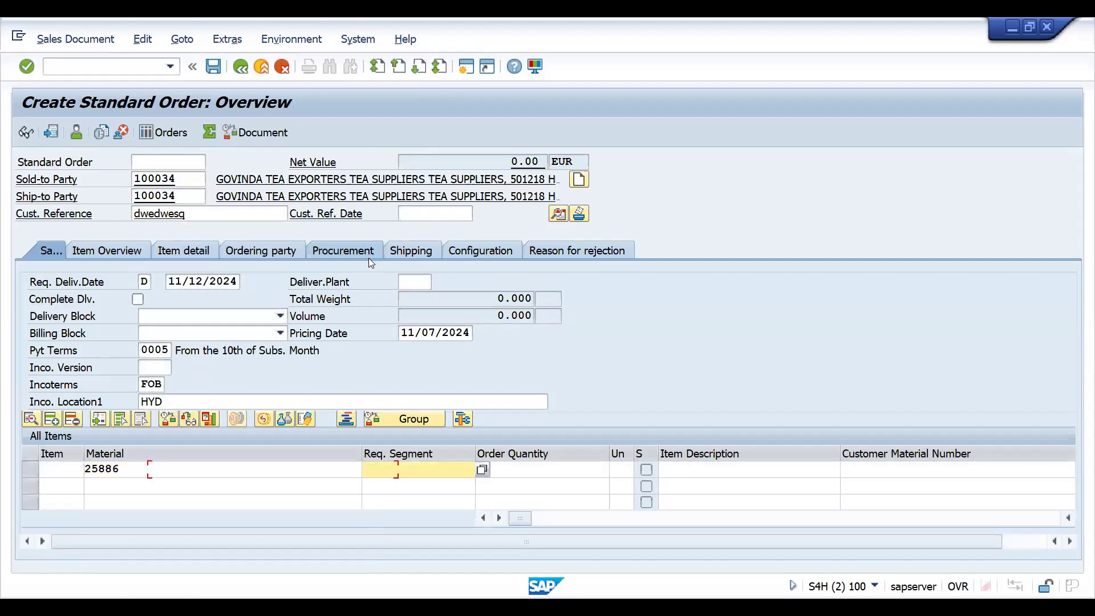
pyautogui.write('3')
pyautogui.press('Return')
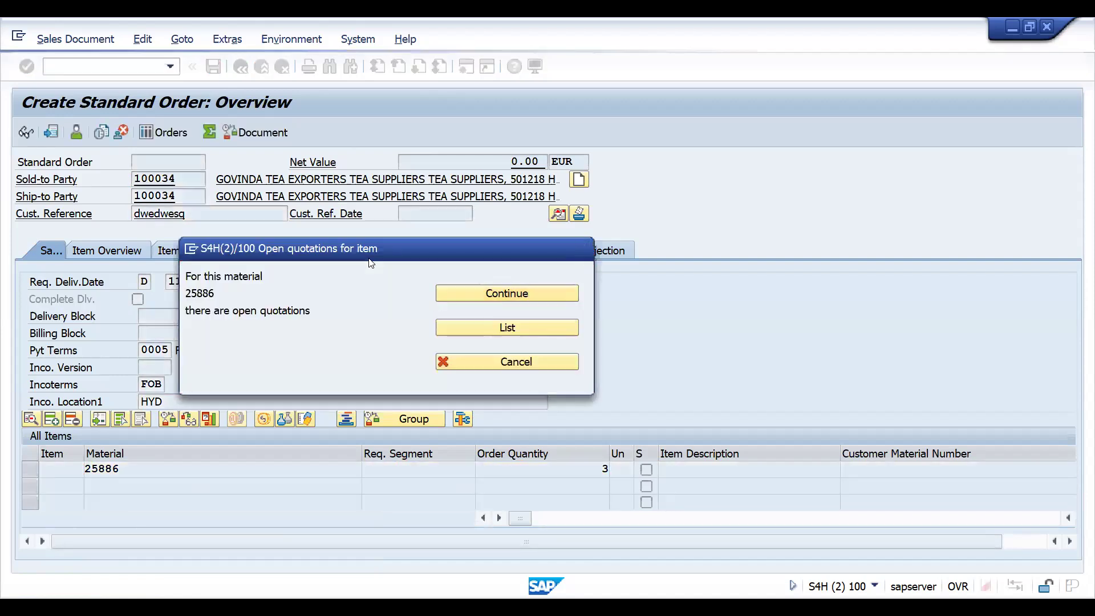
pyautogui.press('Return')
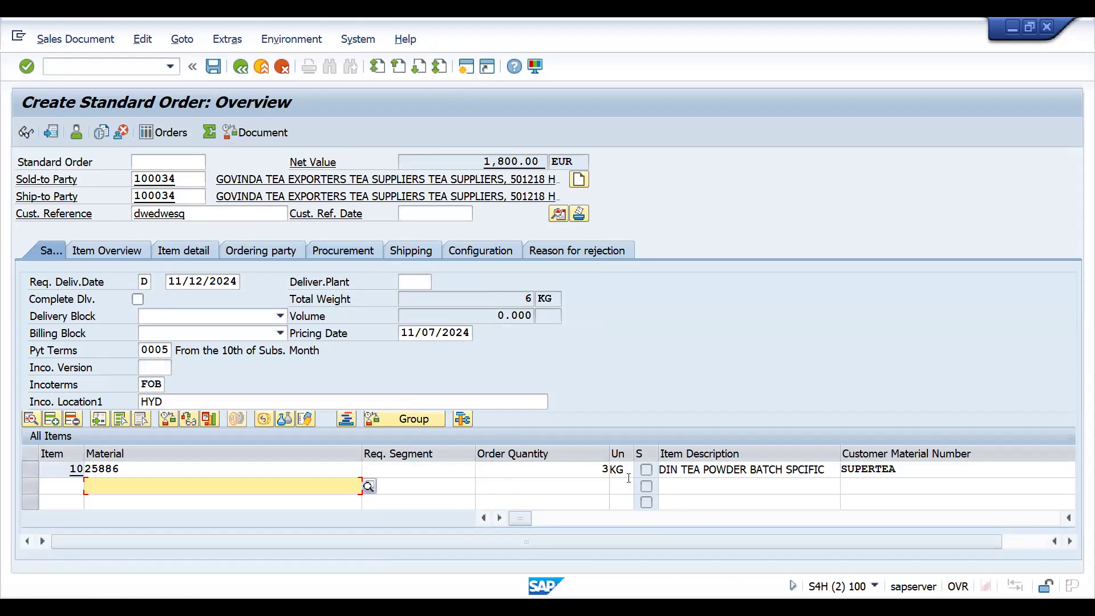
# - Test item 10 for rounding with an order quantity of 18 KG, followed by 77 KG
pyautogui.click(598, 473)
pyautogui.write('1')
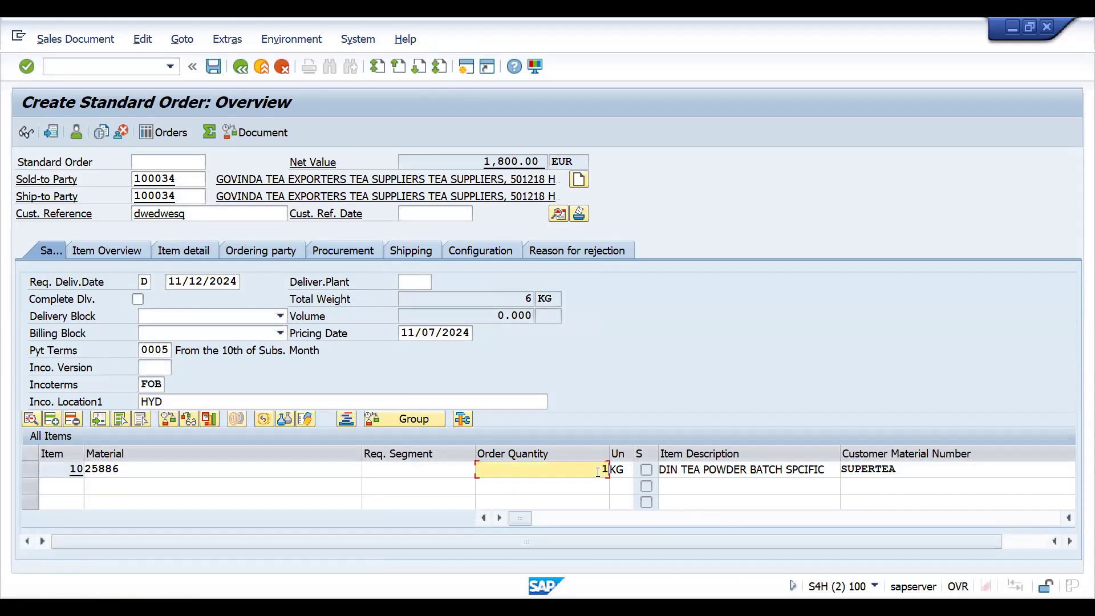
pyautogui.write('8')
pyautogui.press('Return')
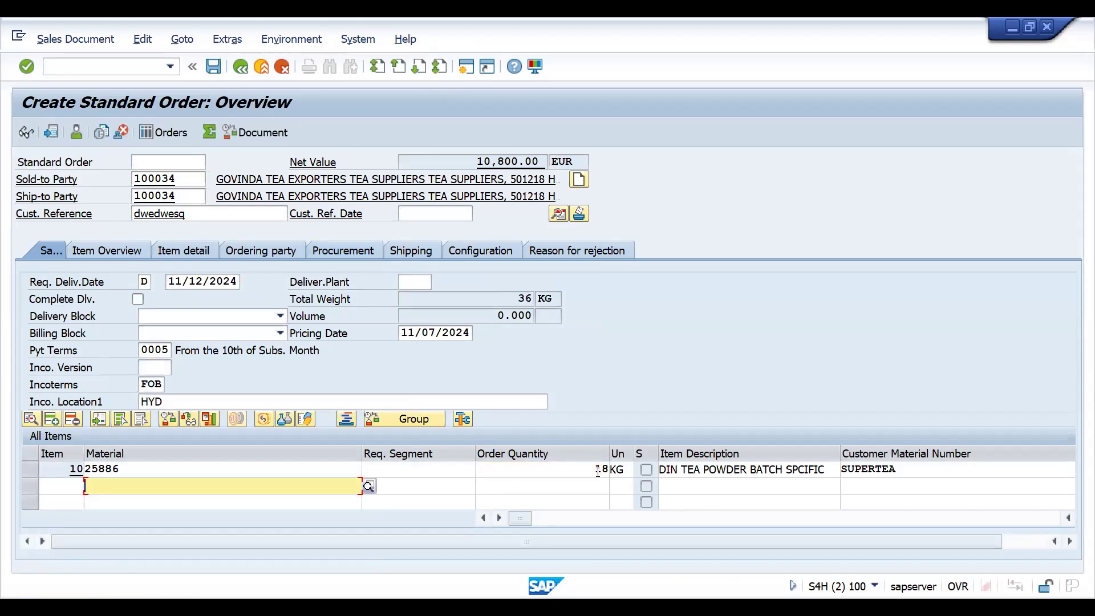
pyautogui.click(594, 473)
pyautogui.press('BackSpace')
pyautogui.press('BackSpace')
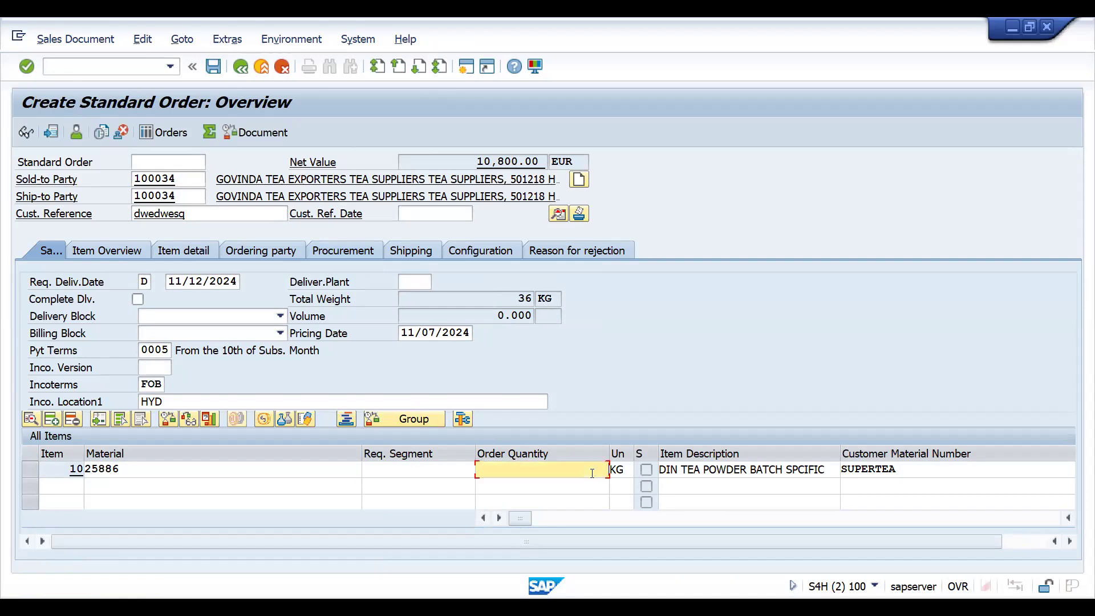
pyautogui.write('77')
pyautogui.press('Return')
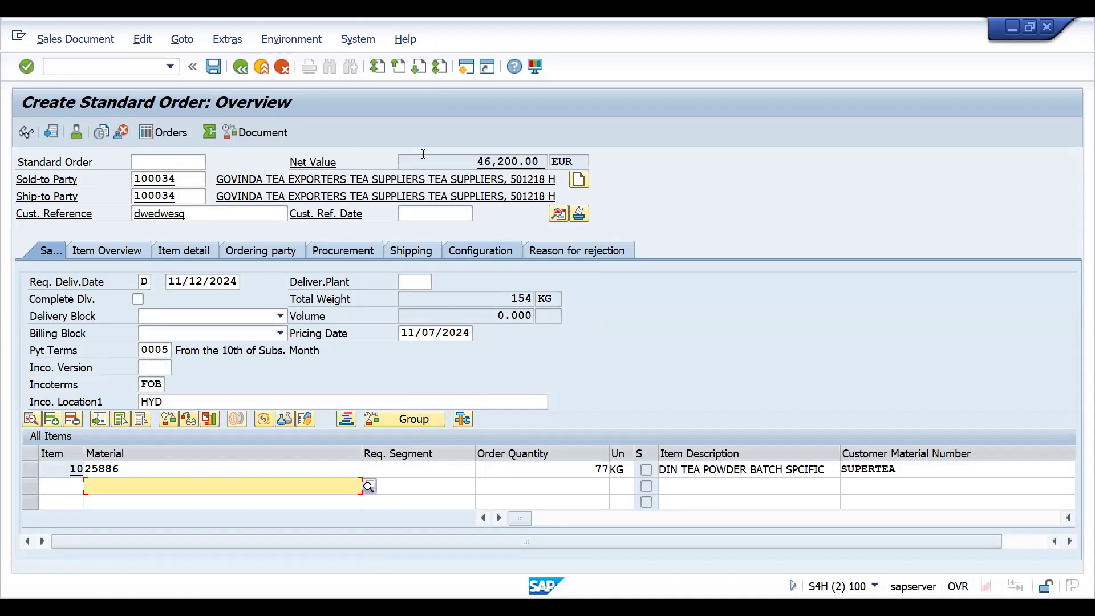
# - Switch to the Udemy instructor profile in Chrome and look through the listed courses, including the first page of results
pyautogui.hotkey('alt', 'Tab')
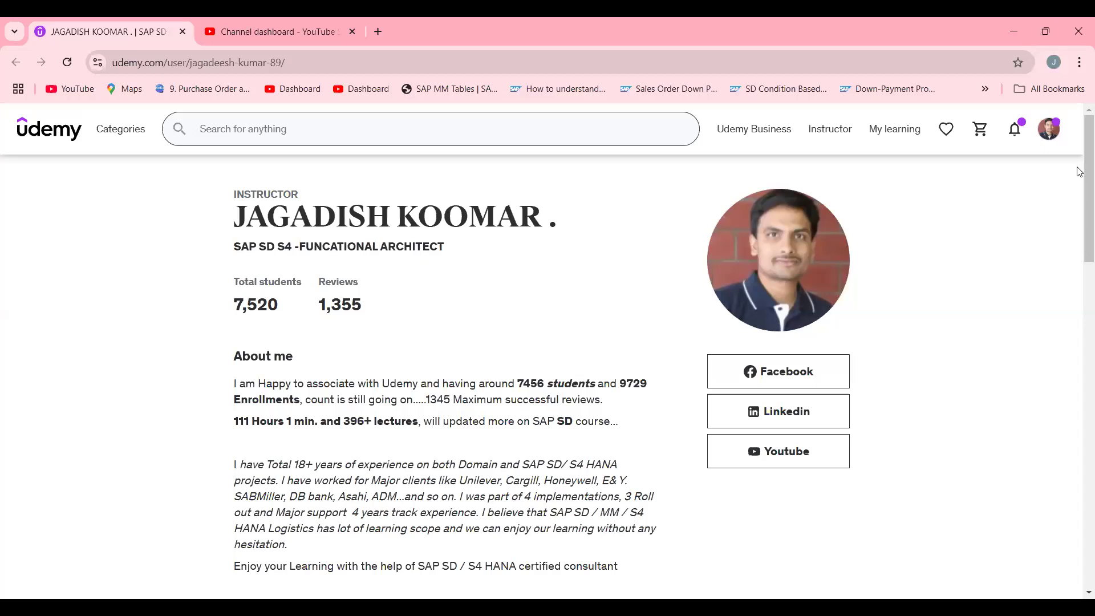
pyautogui.moveTo(1081, 168); pyautogui.dragTo(1080, 312)
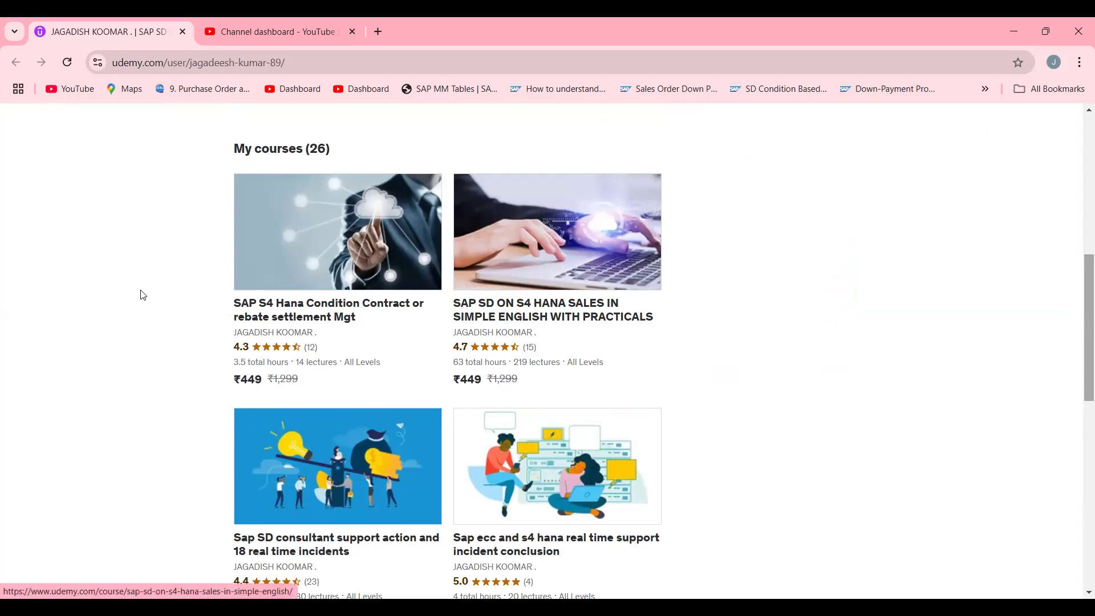
pyautogui.moveTo(1089, 342); pyautogui.dragTo(1080, 443)
pyautogui.click(1079, 525)
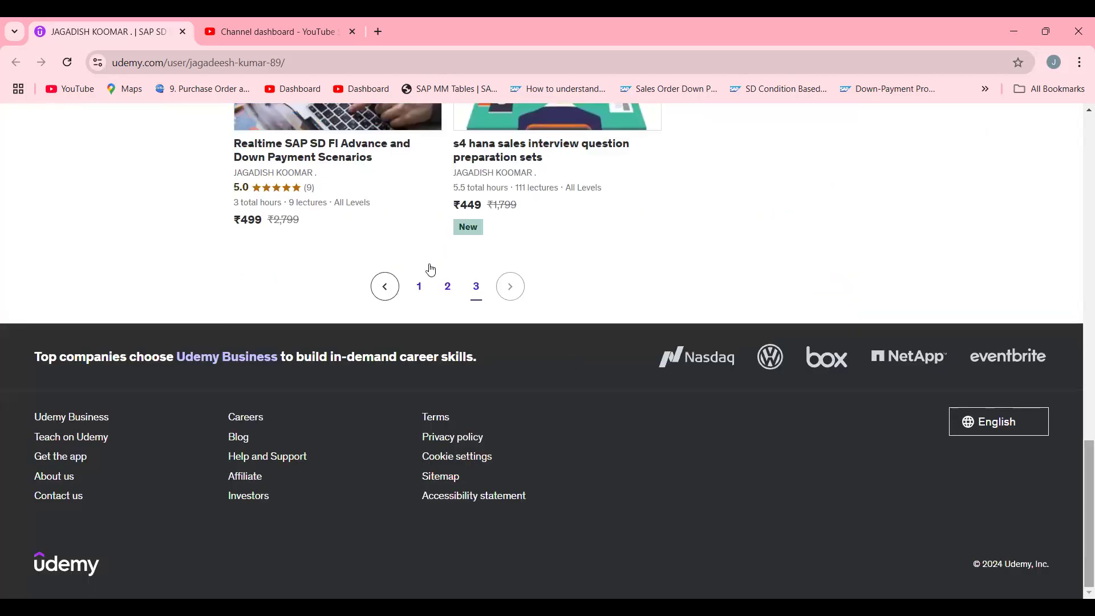
pyautogui.click(419, 291)
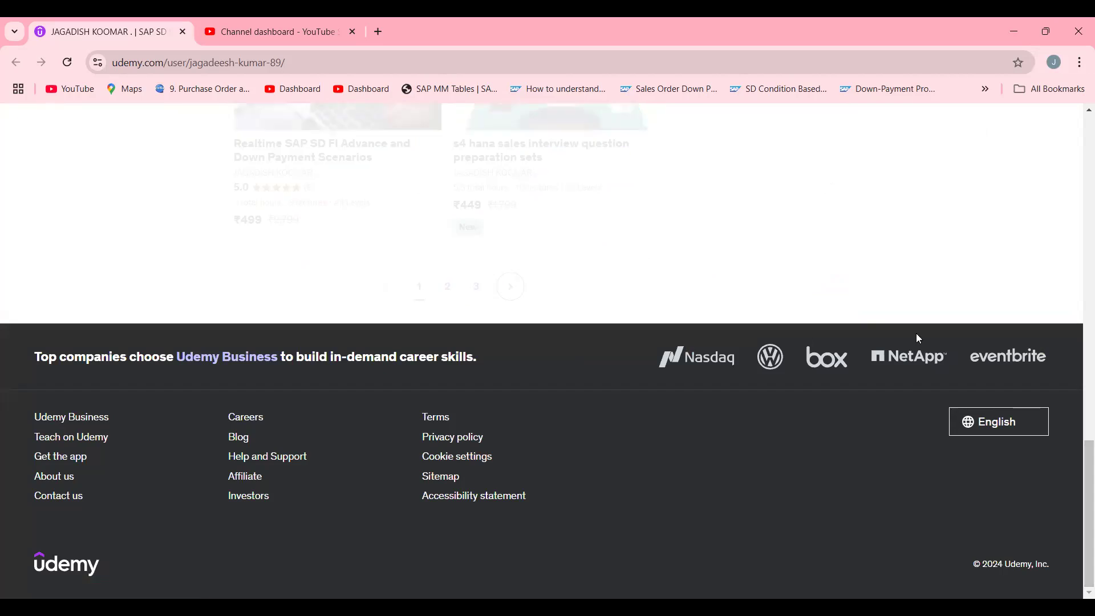
pyautogui.click(1078, 513)
pyautogui.moveTo(1078, 514); pyautogui.dragTo(1077, 391)
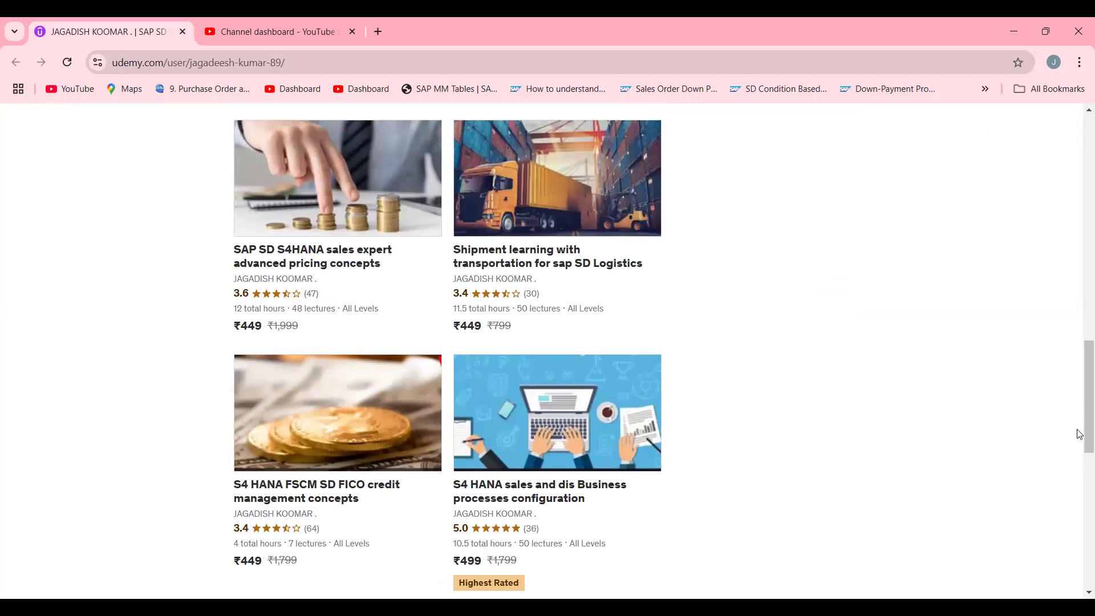
pyautogui.moveTo(1080, 435); pyautogui.dragTo(1084, 383)
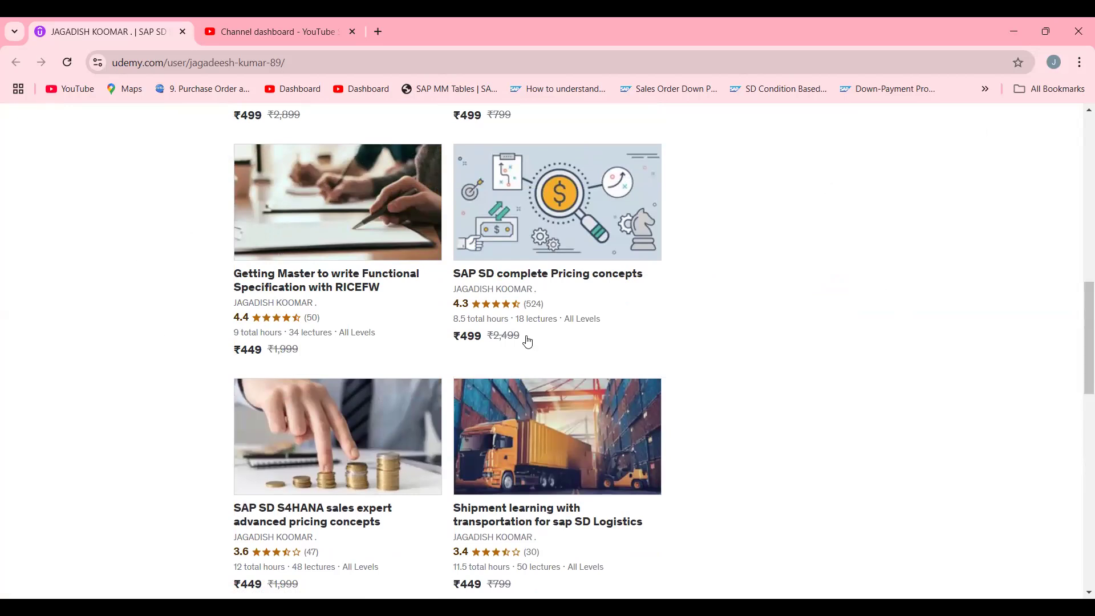
pyautogui.moveTo(1079, 357); pyautogui.dragTo(1076, 167)
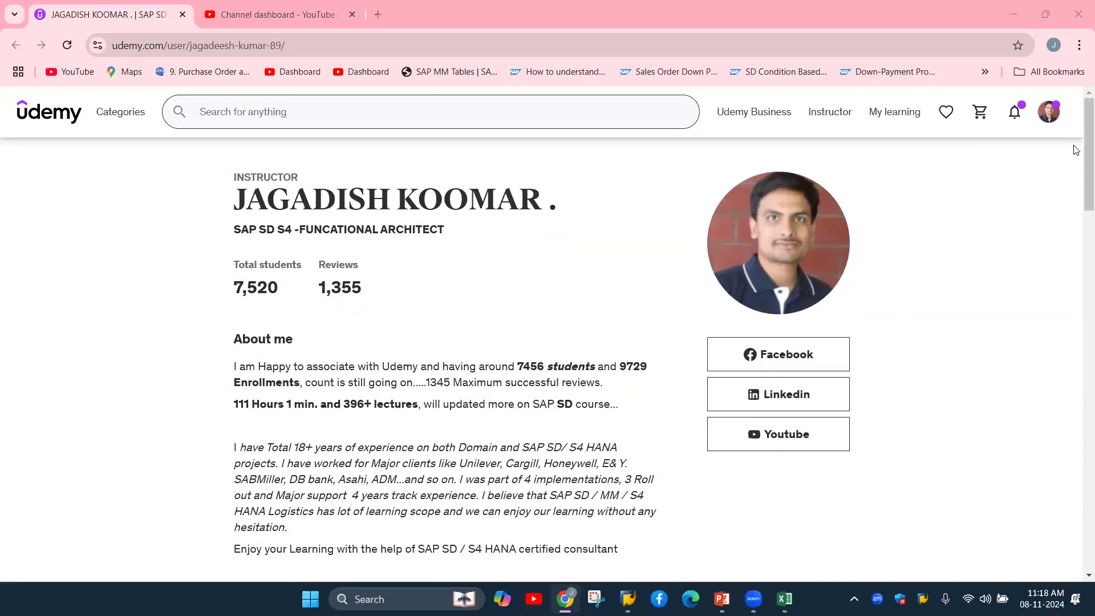
# - Open the RAISEYOURSKILLS channel page from YouTube Studio, view its About details and close them
pyautogui.click(265, 12)
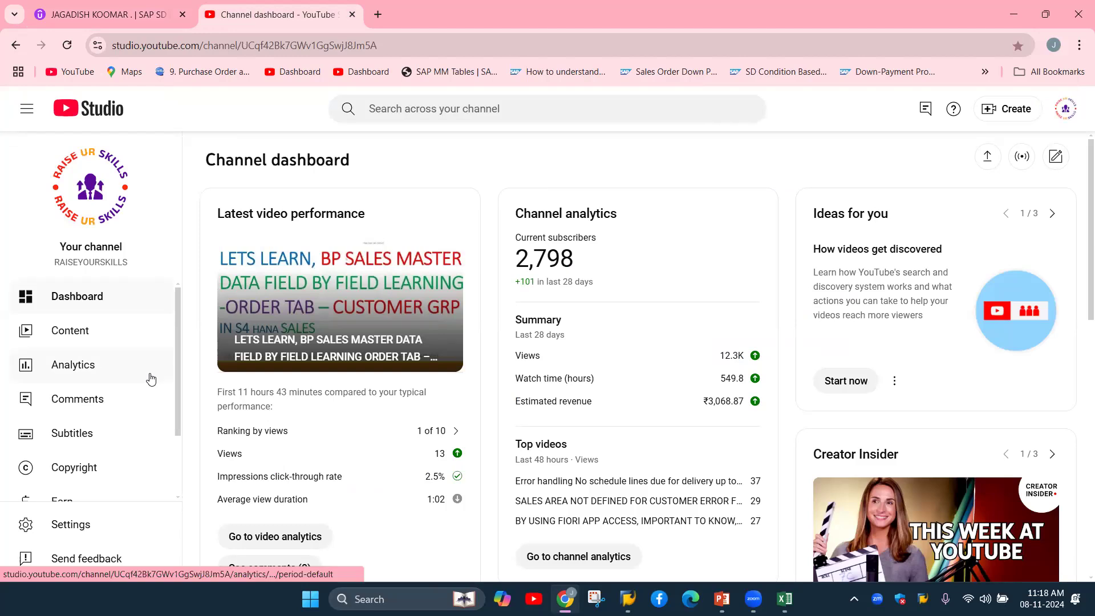
pyautogui.click(1068, 117)
pyautogui.click(967, 187)
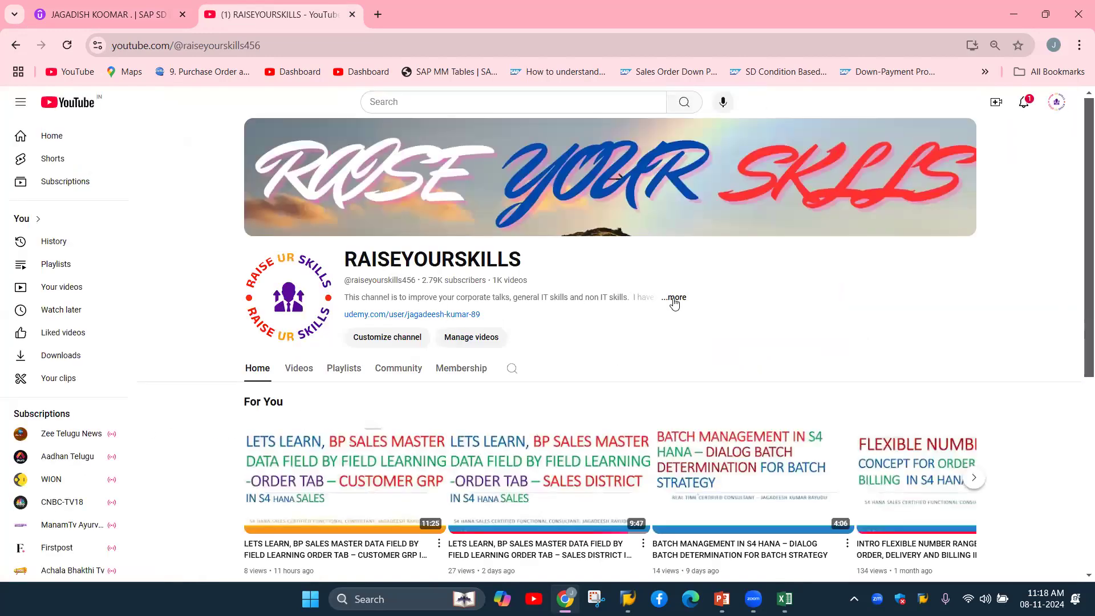
pyautogui.click(674, 298)
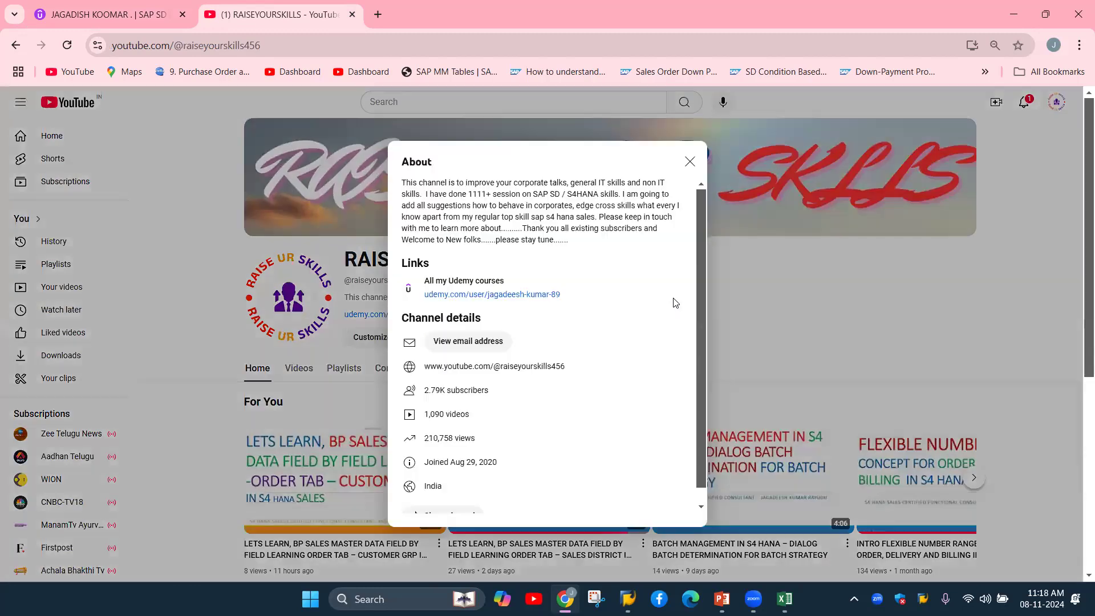
pyautogui.click(690, 162)
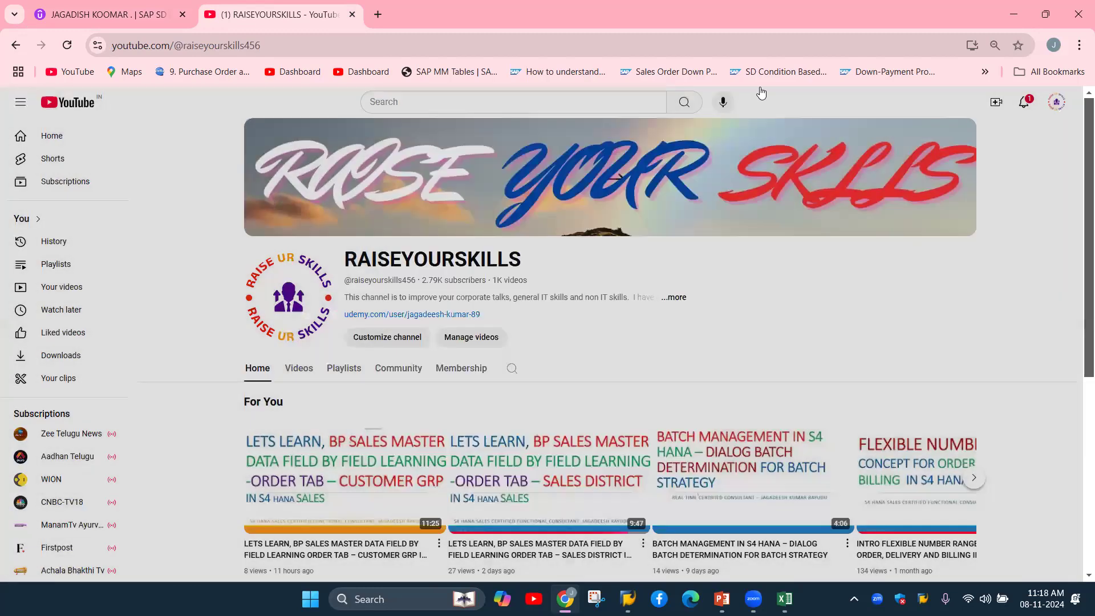